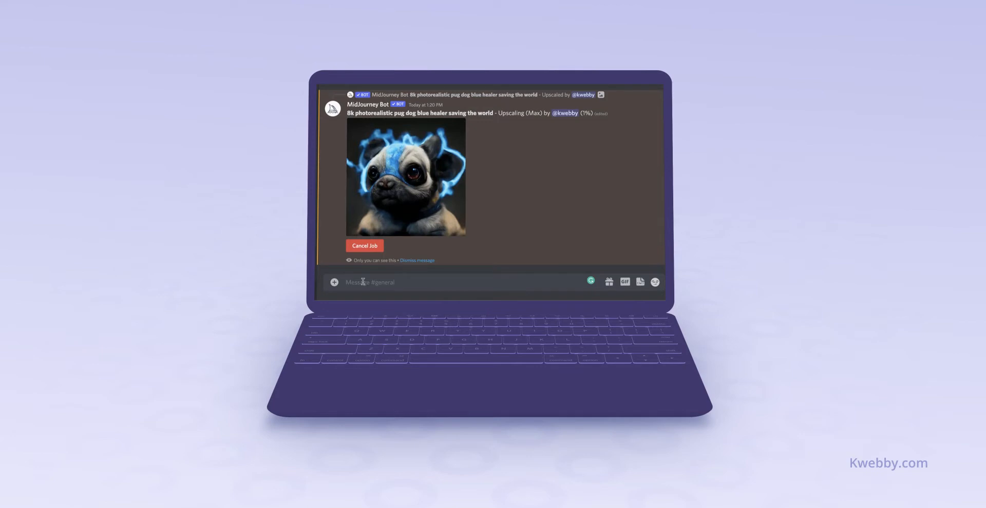
# Submit an /imagine command with the prompt "the batman in apocalyptic city lightning dark flames"
pyautogui.write('/')
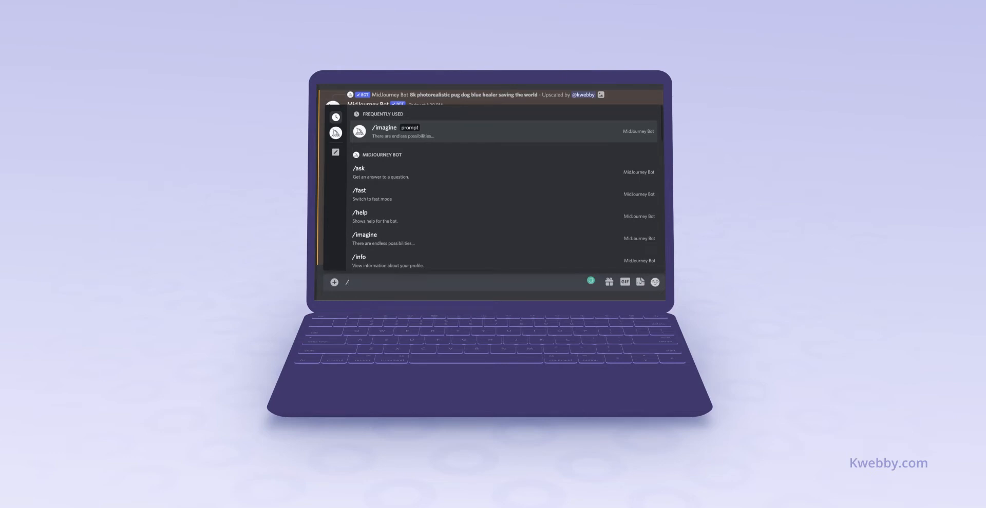
pyautogui.press('Return')
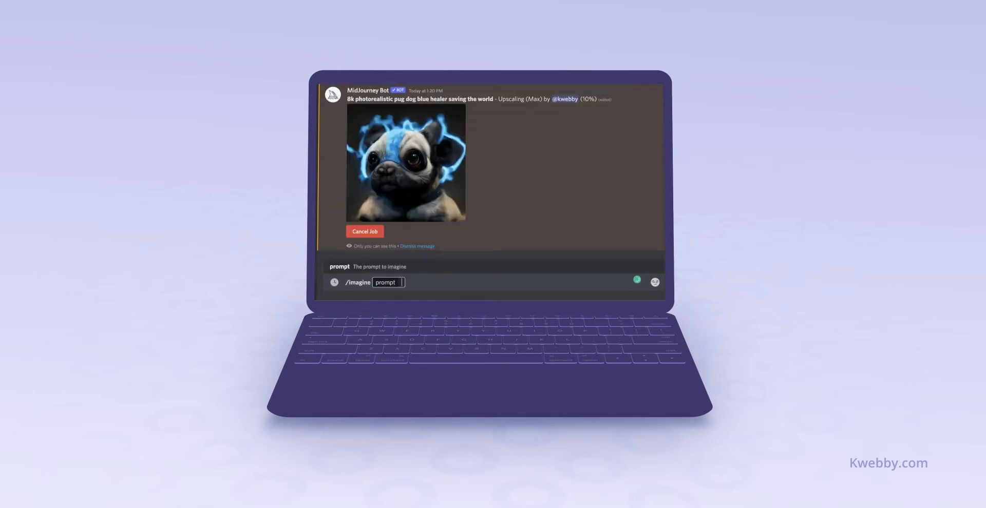
pyautogui.write('the batma')
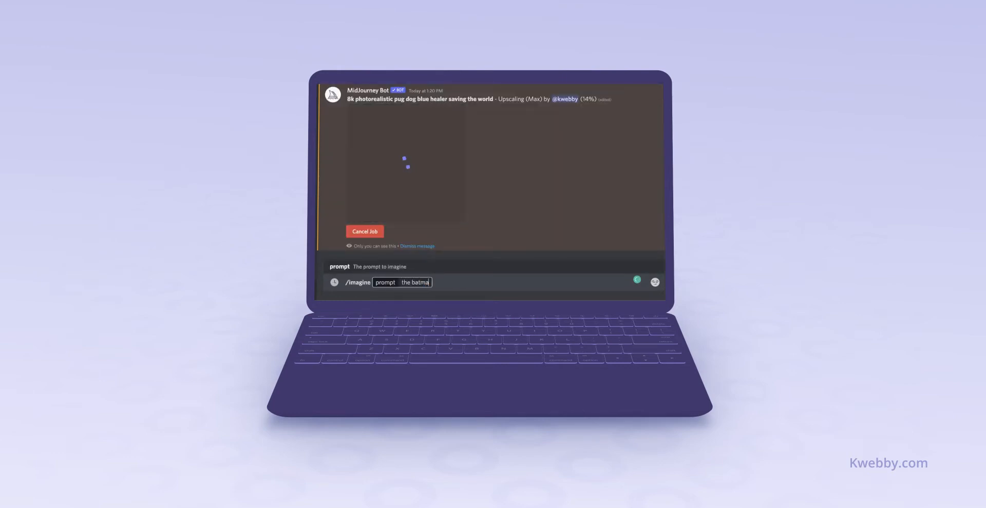
pyautogui.write('n in apocalyptic city')
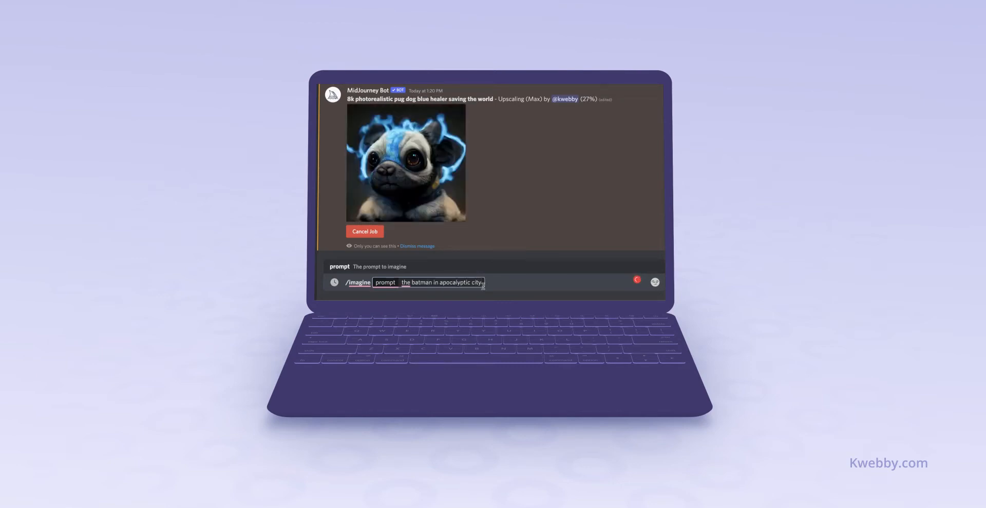
pyautogui.write(' lightning dark')
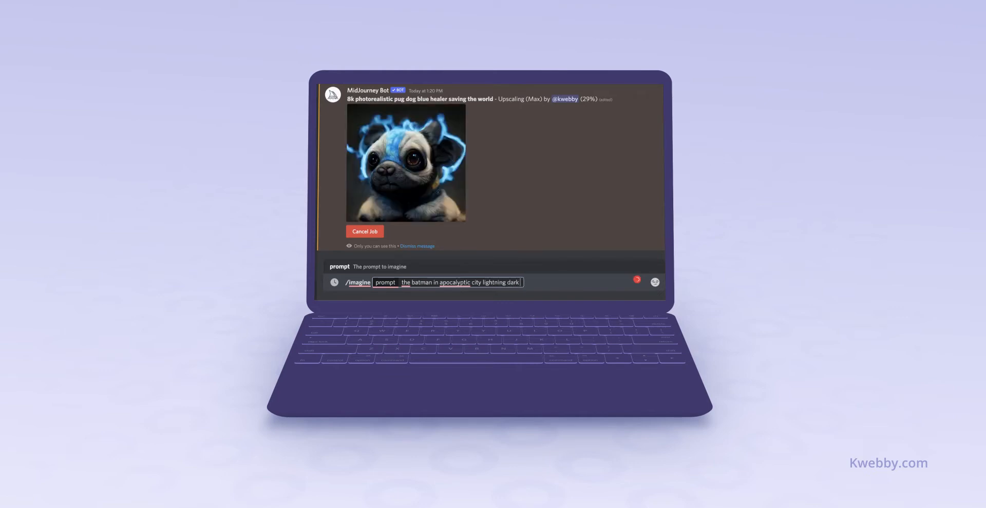
pyautogui.write(' flames')
pyautogui.press('Return')
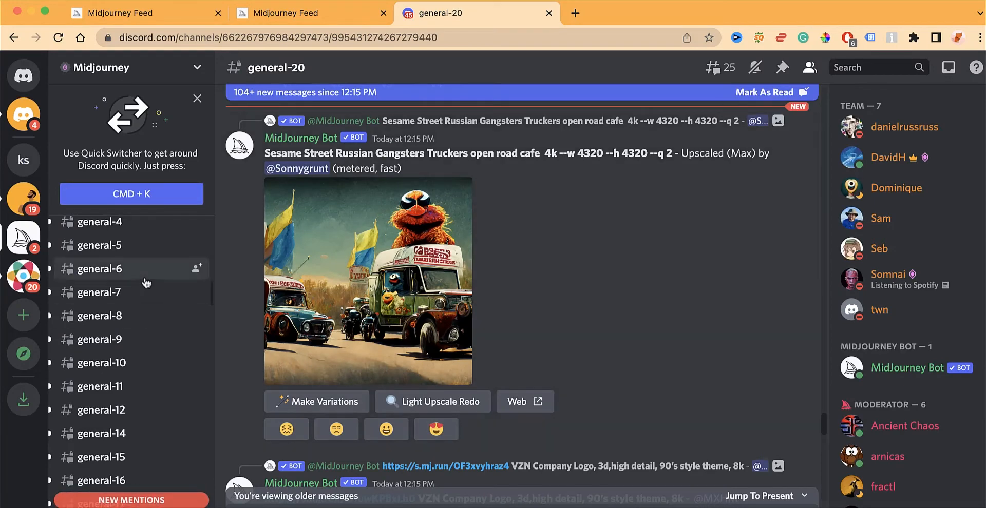
# Find the newcomer rooms among the Midjourney server's channels and open newbies-50
pyautogui.scroll(10, 146, 281)
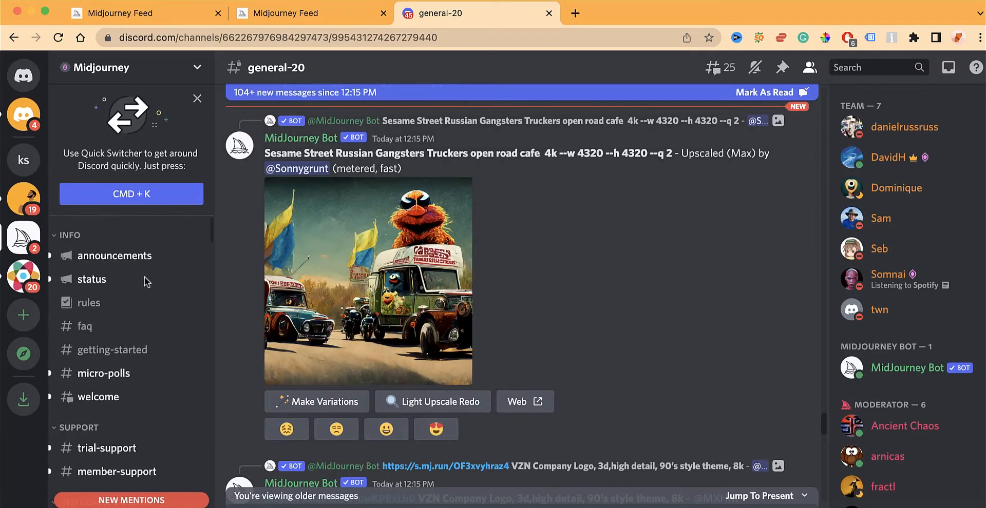
pyautogui.scroll(-5, 147, 282)
pyautogui.moveTo(146, 283)
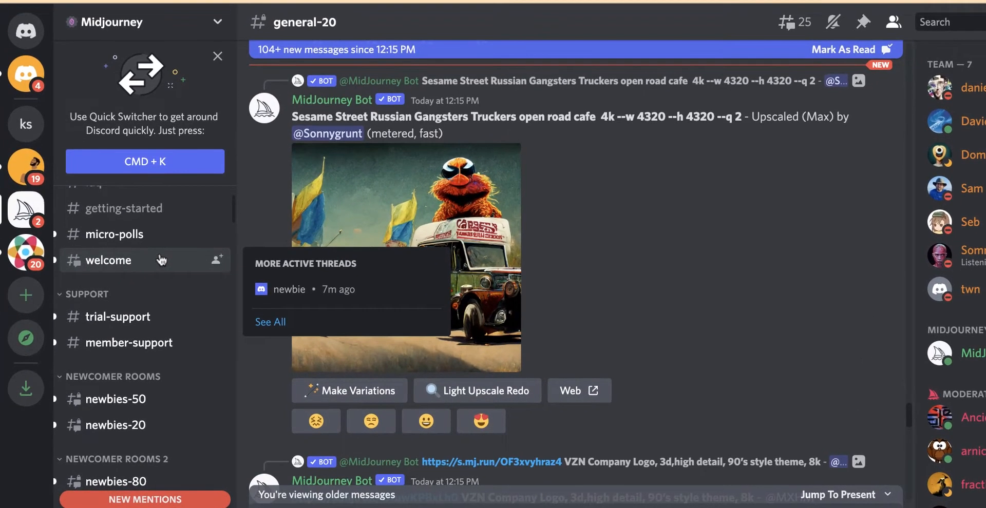
pyautogui.click(142, 397)
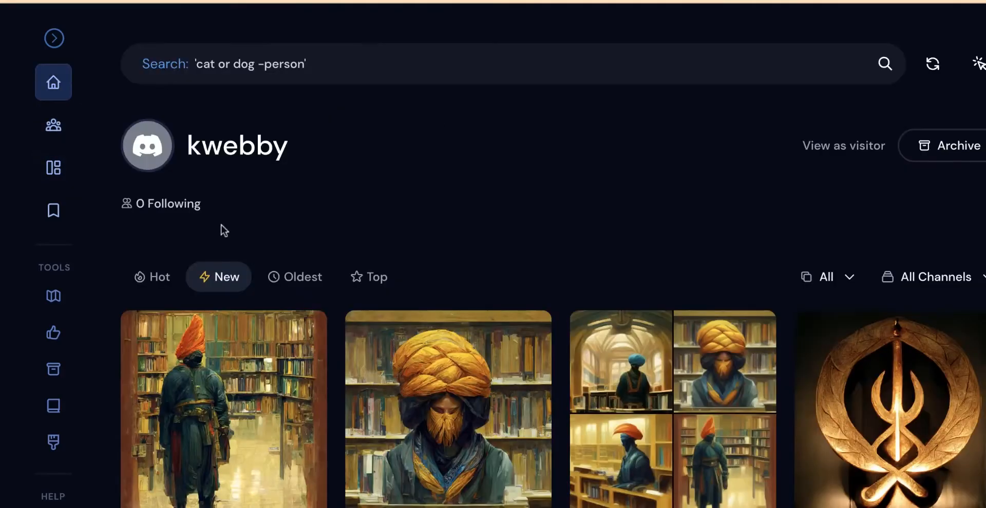
# Look through the generated images in the personal Midjourney gallery, enlarging and closing the last four-image lightning grid
pyautogui.scroll(-3, 274, 272)
pyautogui.scroll(-5, 273, 269)
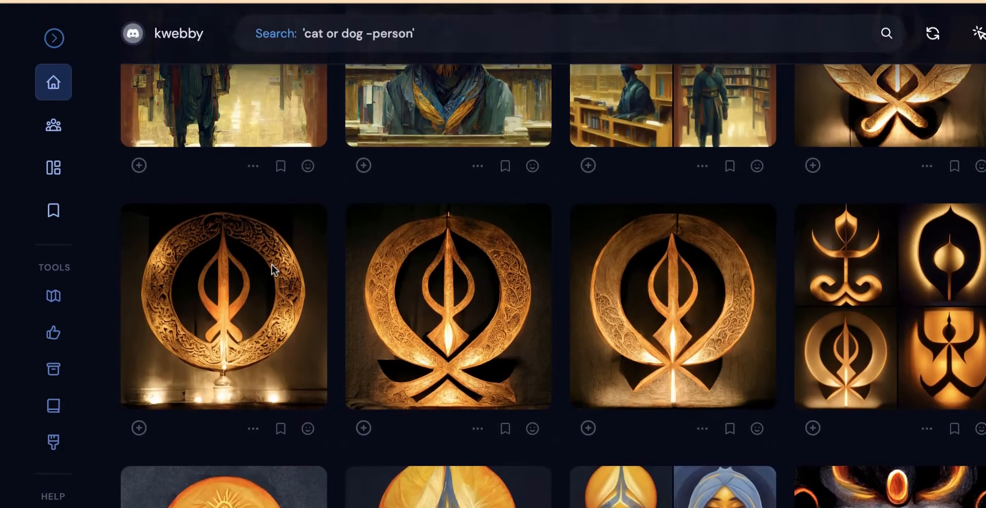
pyautogui.scroll(-15, 274, 271)
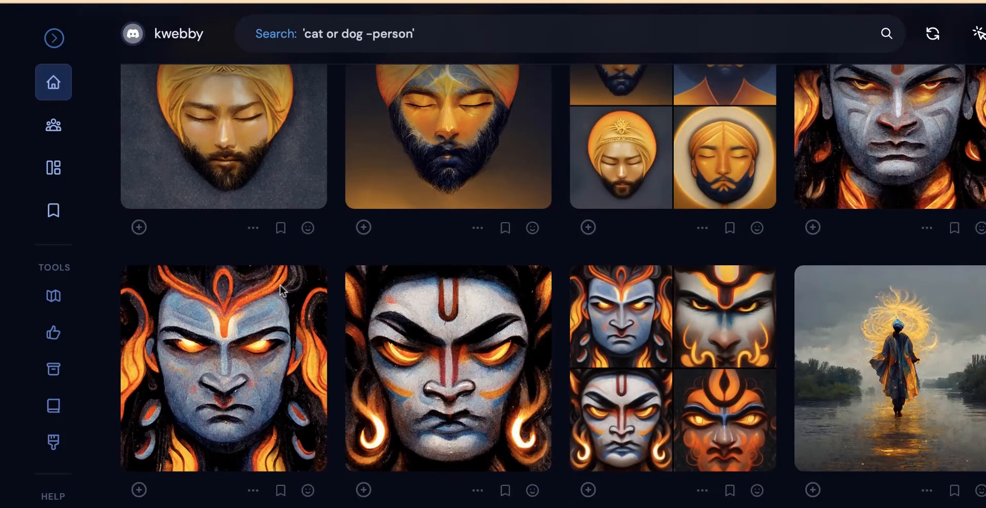
pyautogui.scroll(-10, 502, 331)
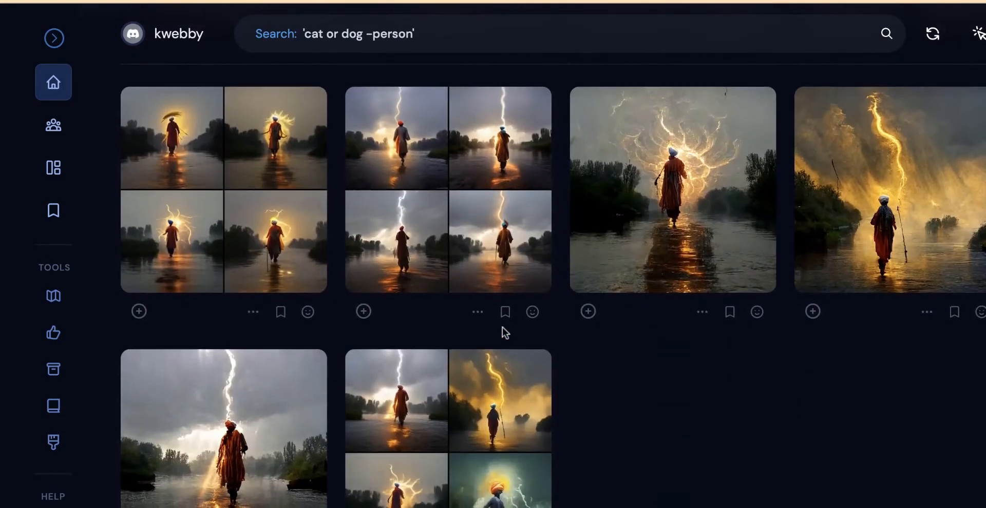
pyautogui.scroll(1, 502, 331)
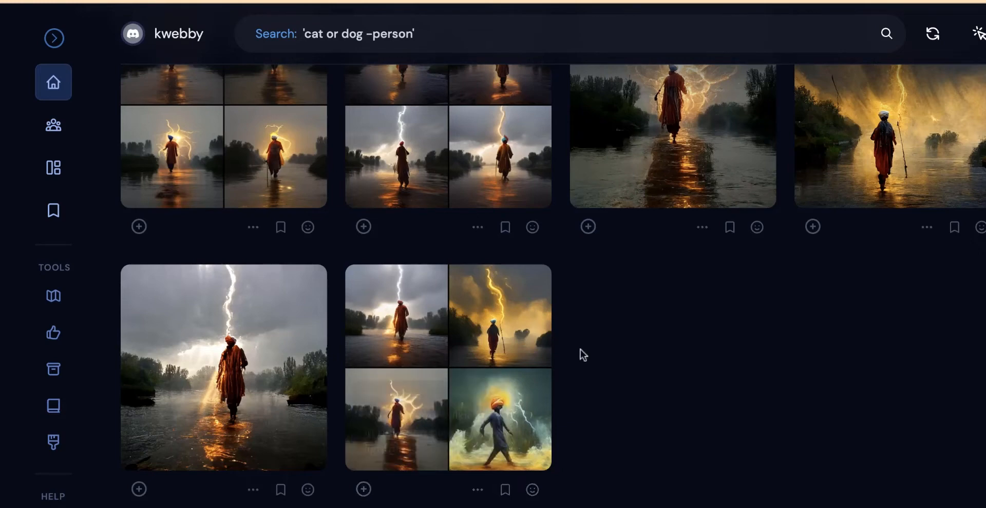
pyautogui.click(504, 315)
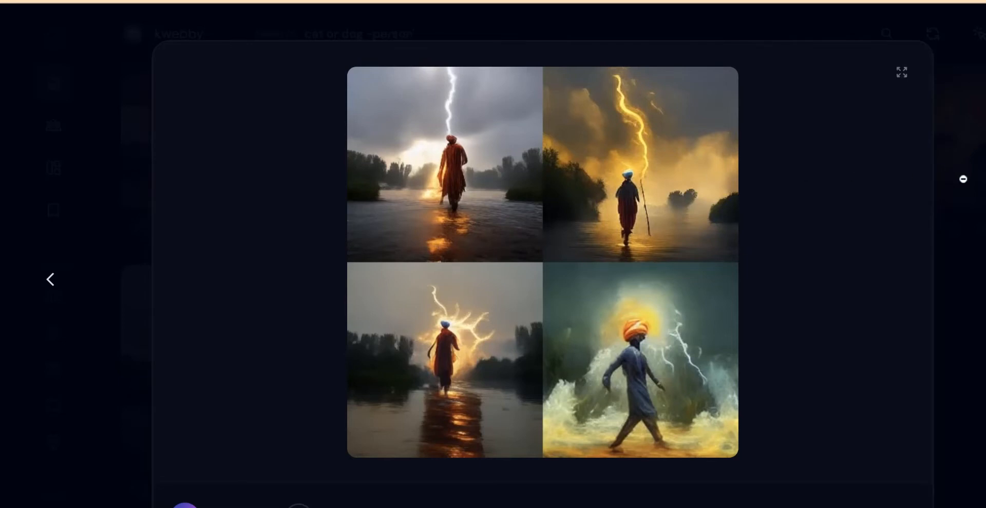
pyautogui.click(983, 219)
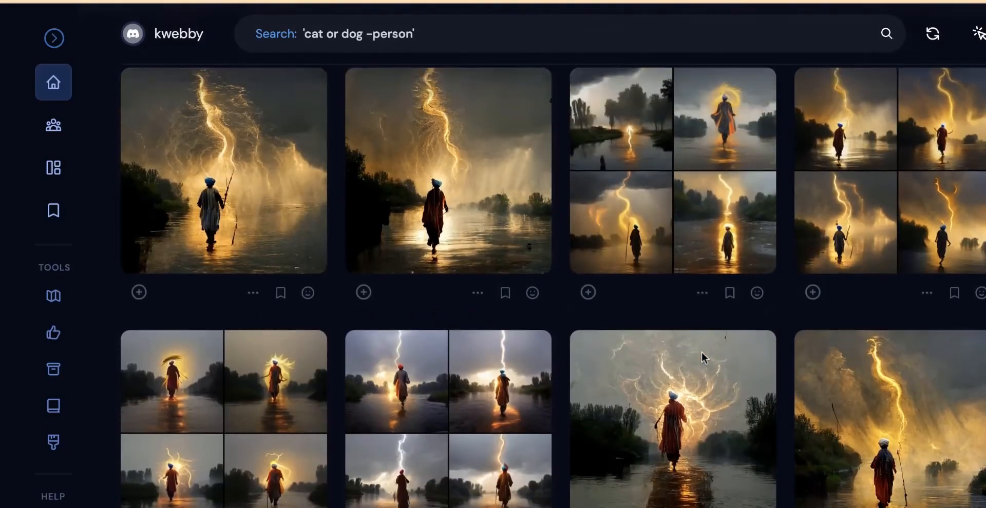
pyautogui.scroll(2, 703, 358)
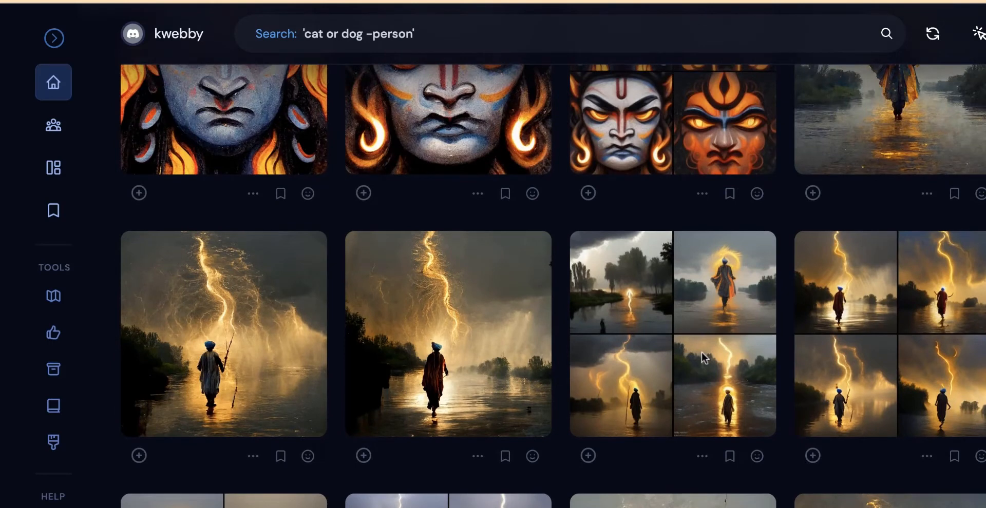
pyautogui.scroll(4, 701, 352)
pyautogui.moveTo(241, 307)
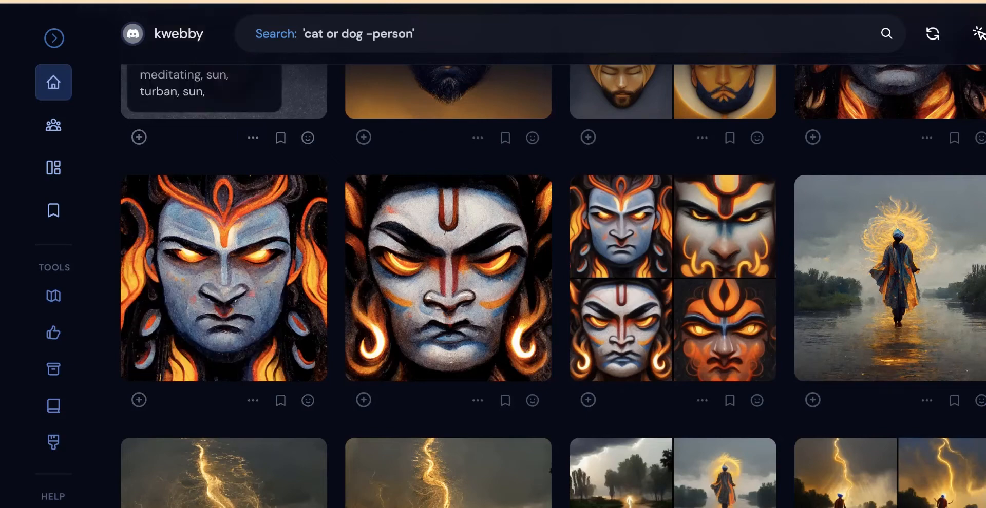
pyautogui.click(53, 125)
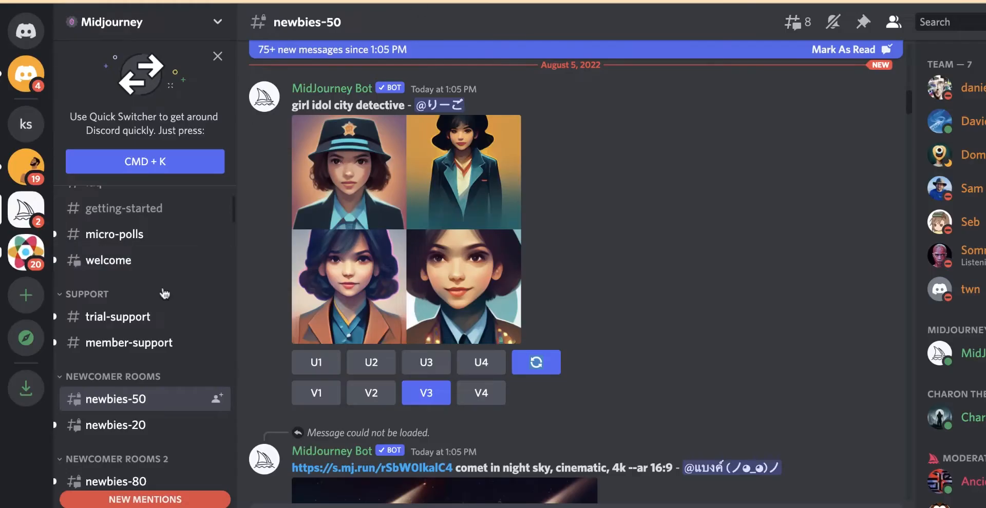
# Look over the newcomer rooms newbies-50, newbies-20 and newbies-80 in the Midjourney server's channel list
pyautogui.scroll(-3, 164, 293)
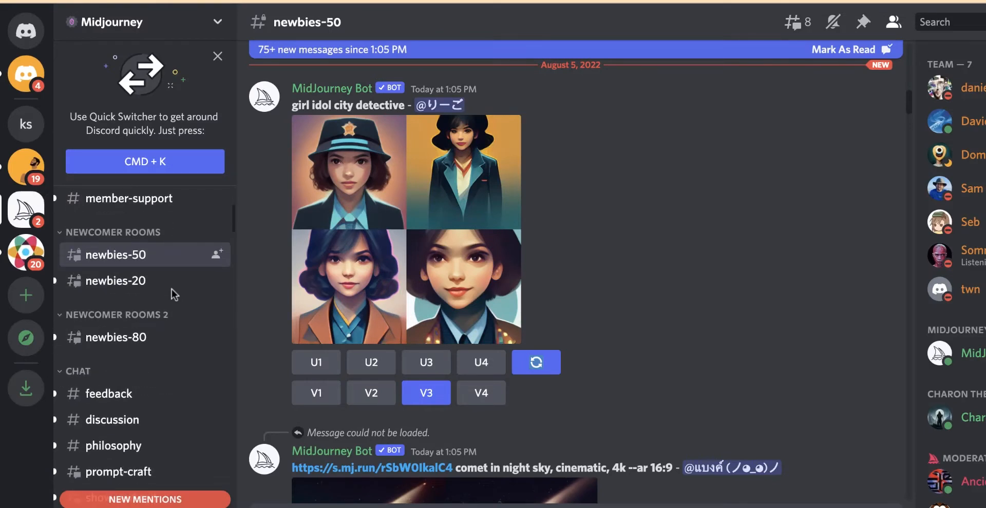
pyautogui.moveTo(143, 262)
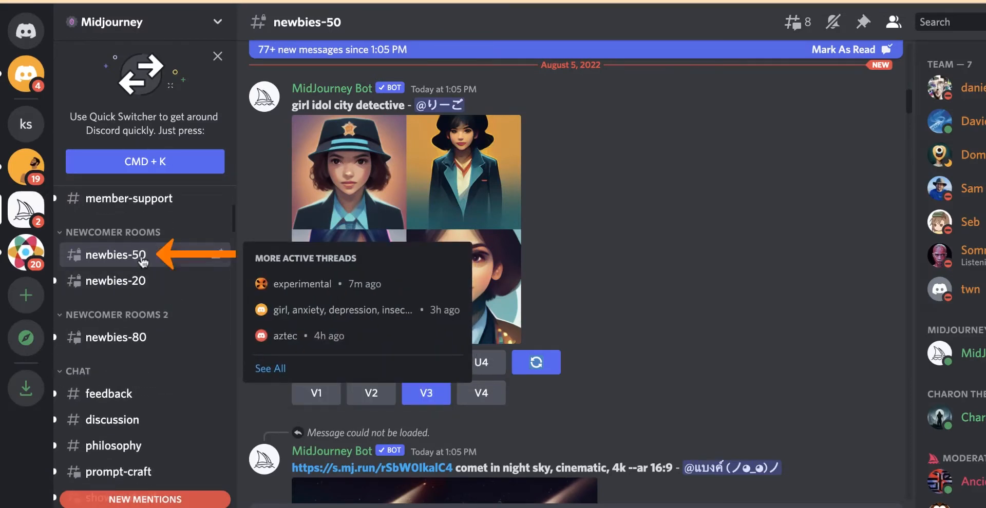
pyautogui.moveTo(125, 346)
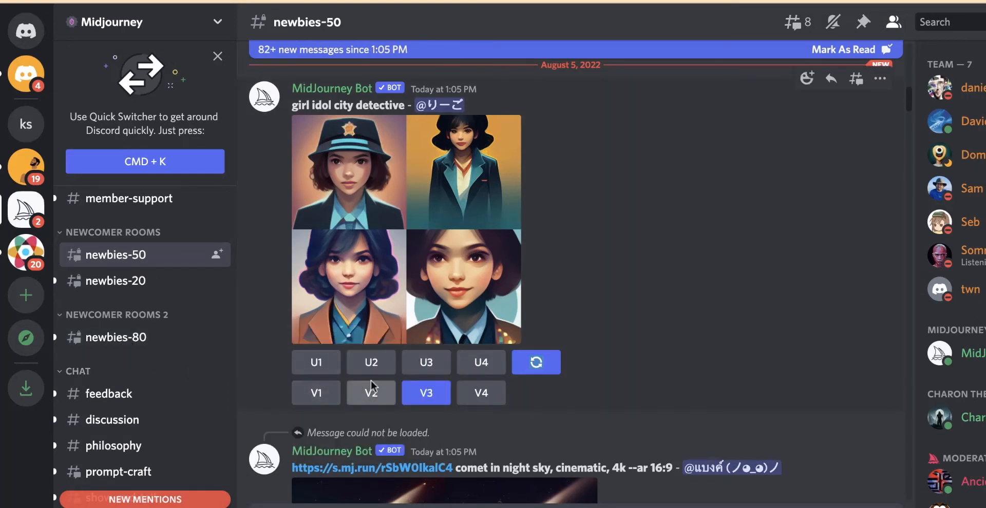
# Open the personal server and dismiss its Better-behaved Bots and Free Sticker Slots announcements
pyautogui.click(26, 124)
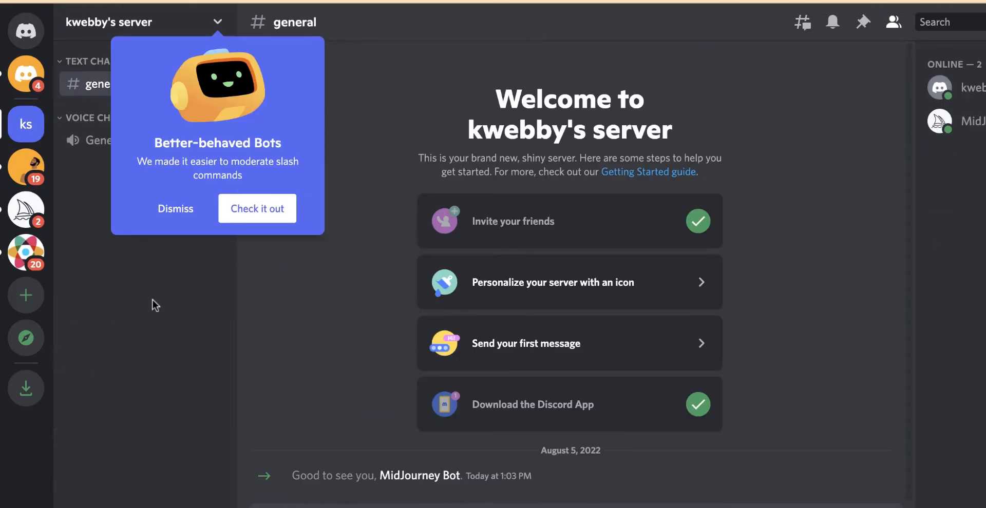
pyautogui.click(190, 209)
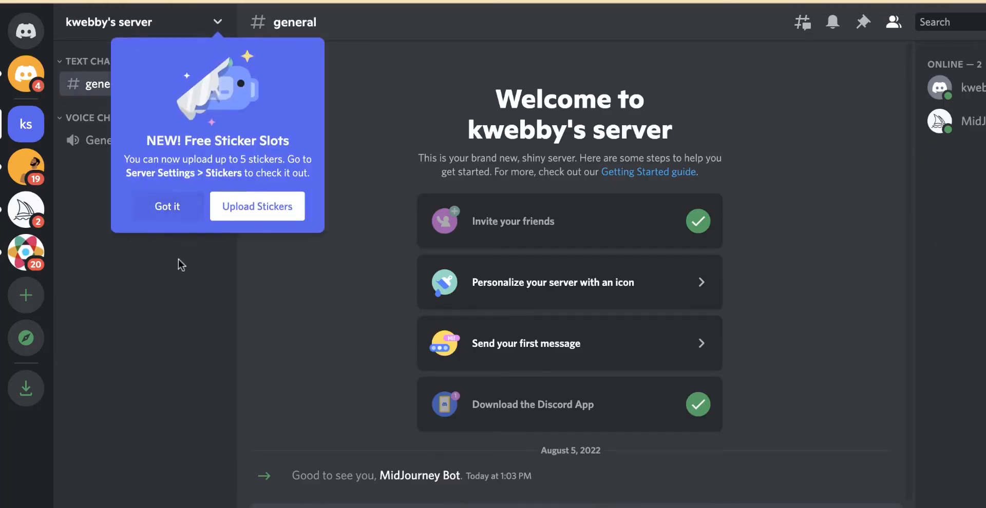
pyautogui.click(190, 208)
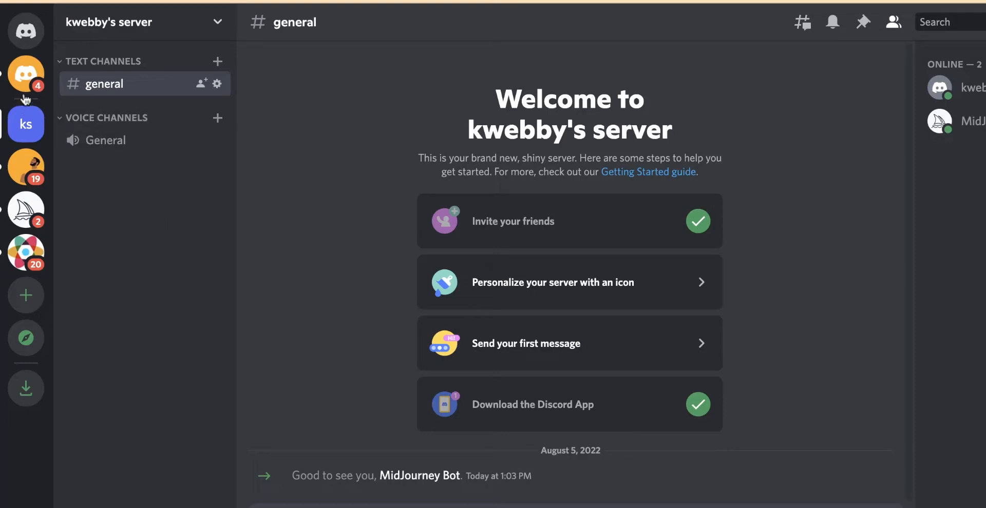
pyautogui.click(25, 209)
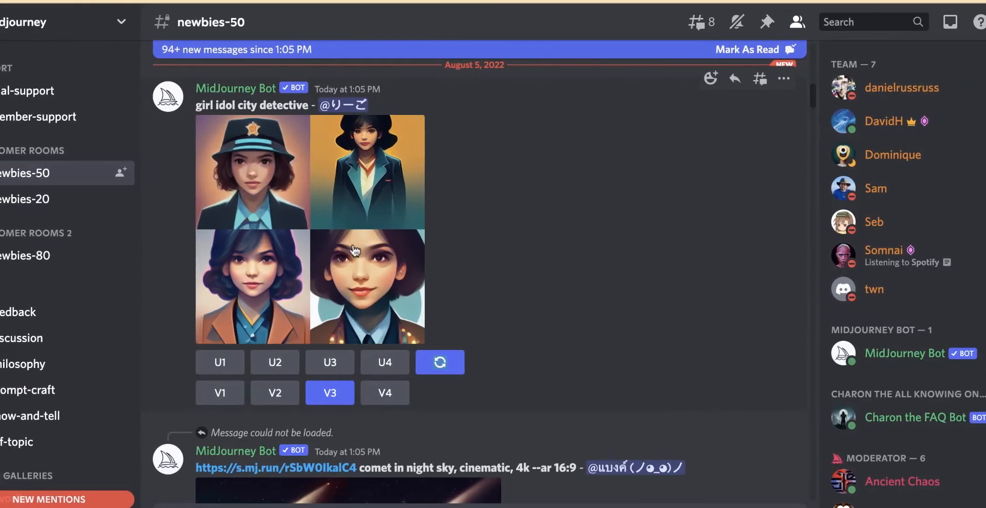
pyautogui.click(895, 361)
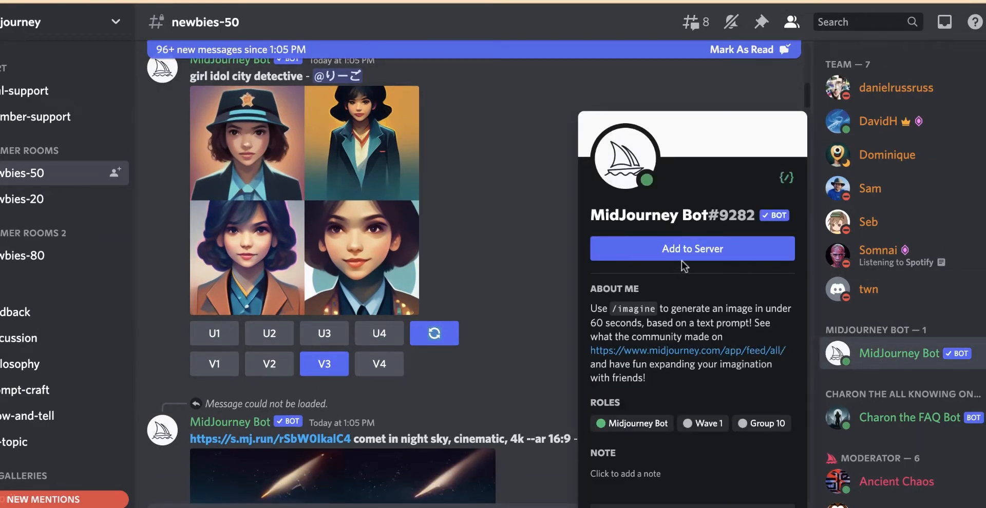
pyautogui.click(541, 235)
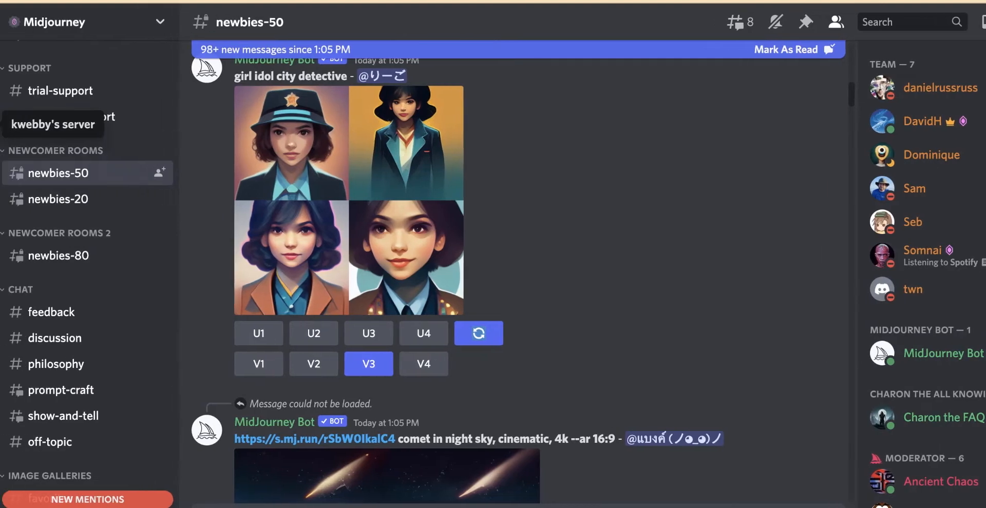
# Open the personal server's general channel and start an /imagine command with its prompt field
pyautogui.click(26, 124)
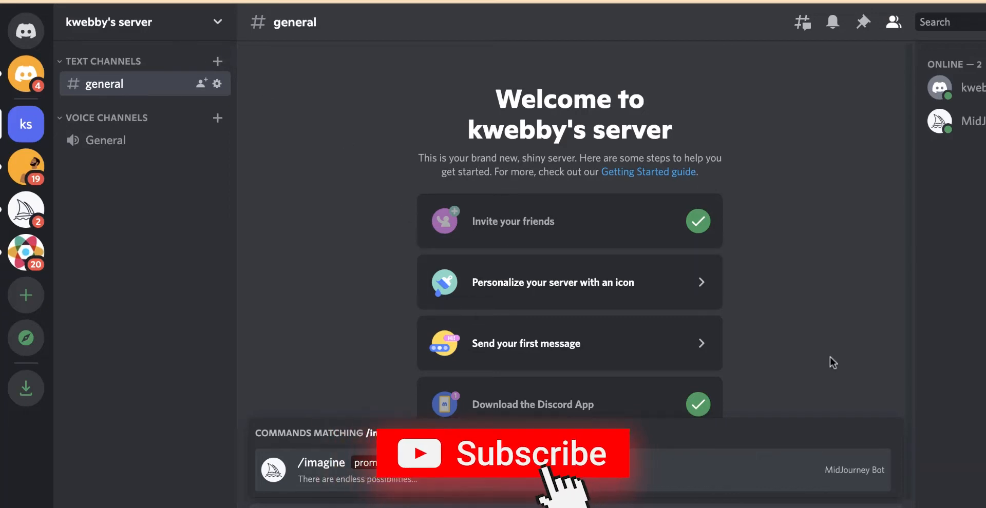
pyautogui.press('BackSpace')
pyautogui.press('BackSpace')
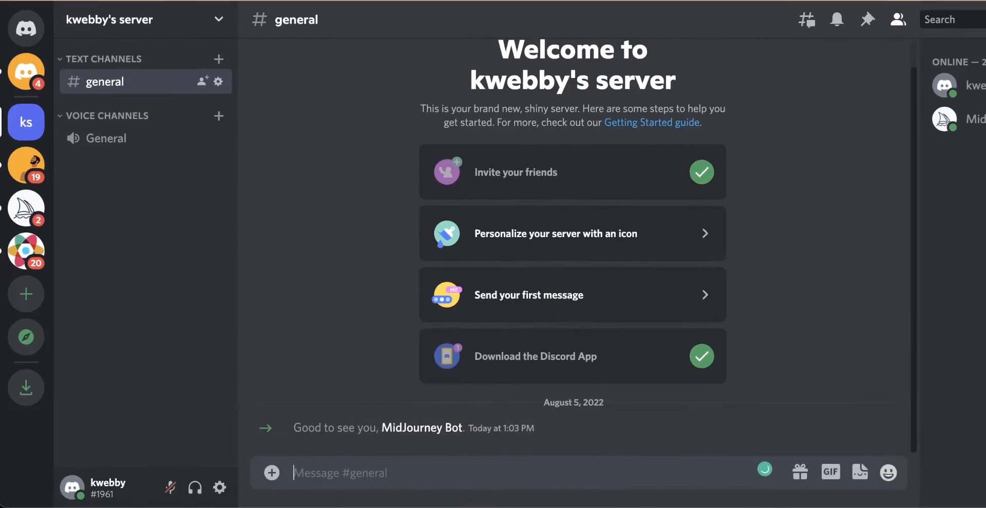
pyautogui.write('/imagine')
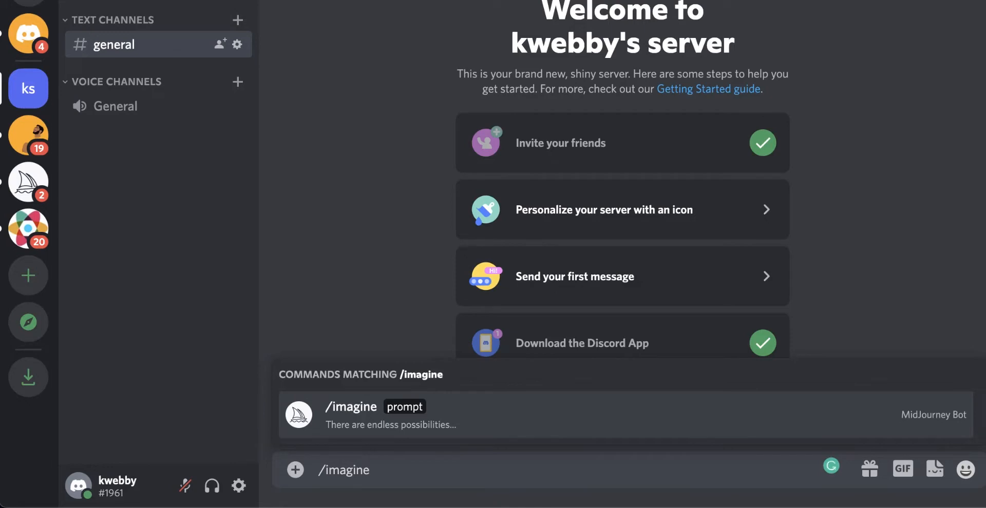
pyautogui.press('Tab')
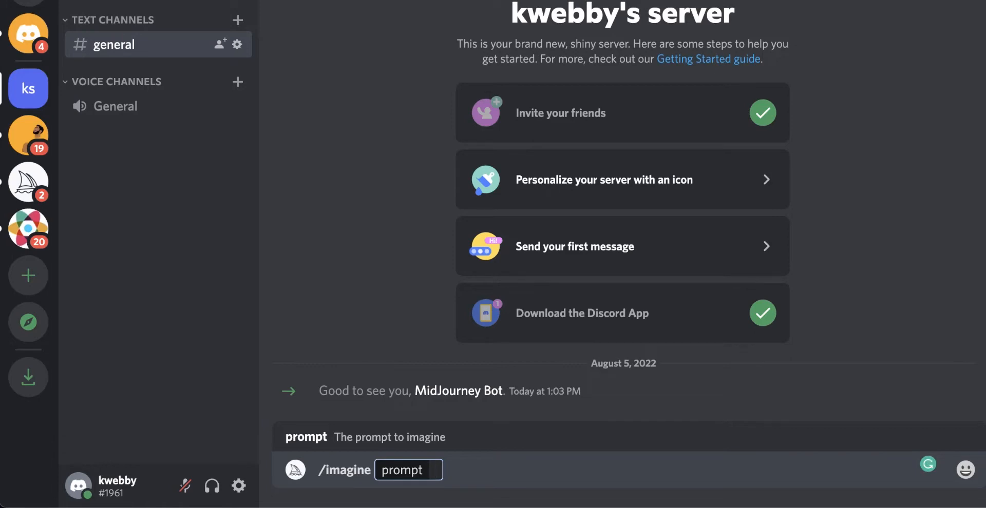
# Send the image prompt "8k realistic skeleton warrior closeup in library" to the MidJourney Bot
pyautogui.write('8k realistic')
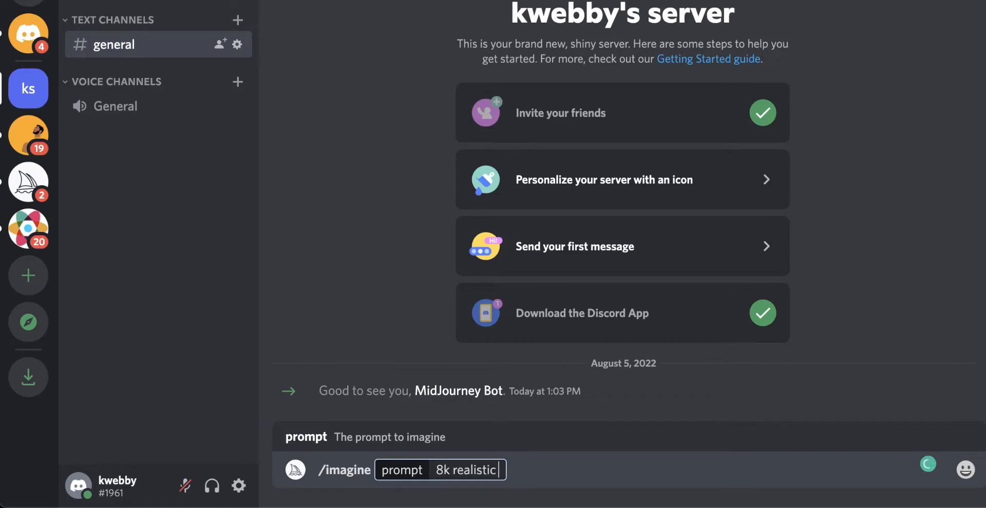
pyautogui.write('skeleton')
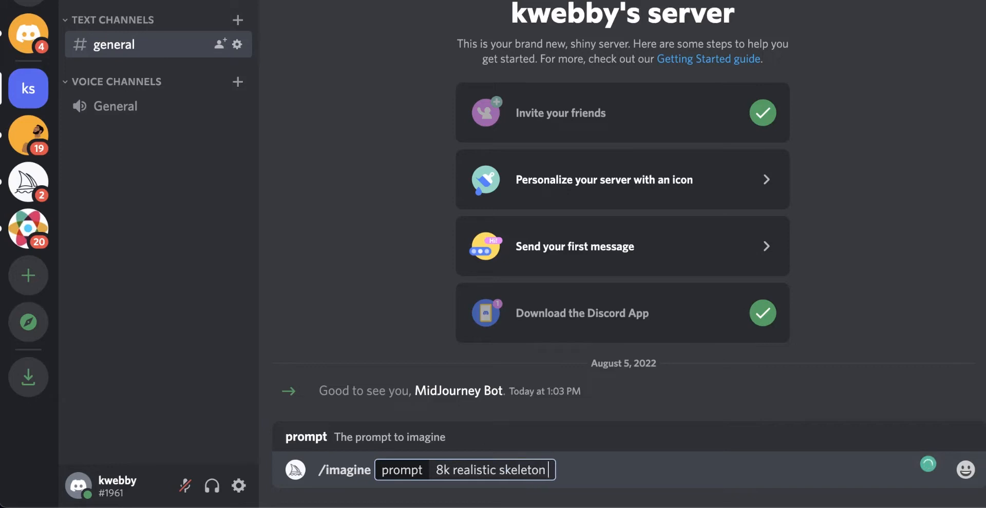
pyautogui.write(' warrior')
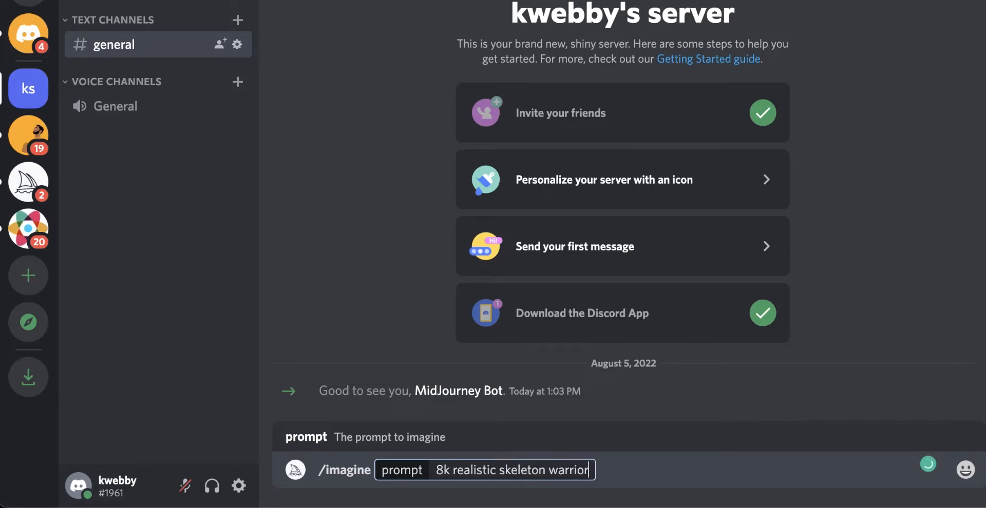
pyautogui.write(' walking')
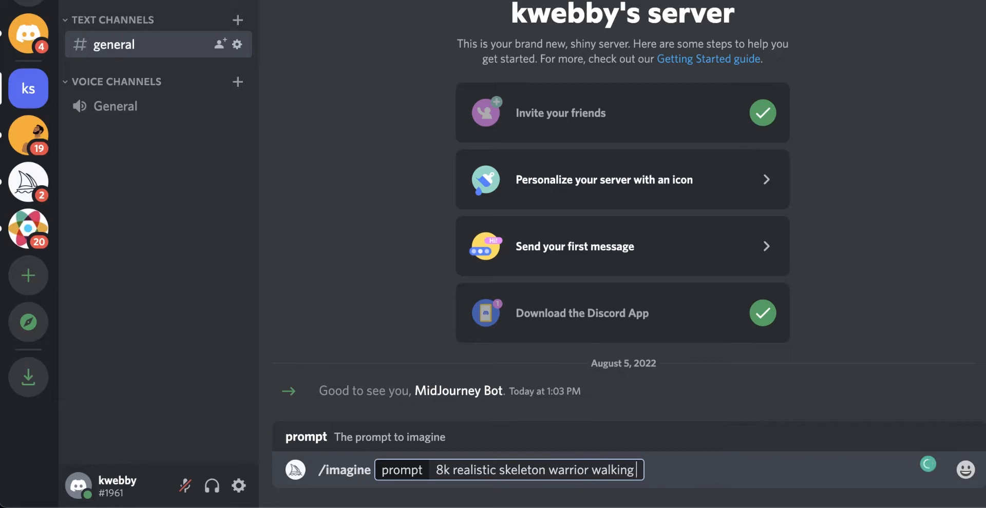
pyautogui.press('BackSpace')
pyautogui.press('BackSpace')
pyautogui.press('BackSpace')
pyautogui.press('BackSpace')
pyautogui.press('BackSpace')
pyautogui.press('BackSpace')
pyautogui.press('BackSpace')
pyautogui.write('cl')
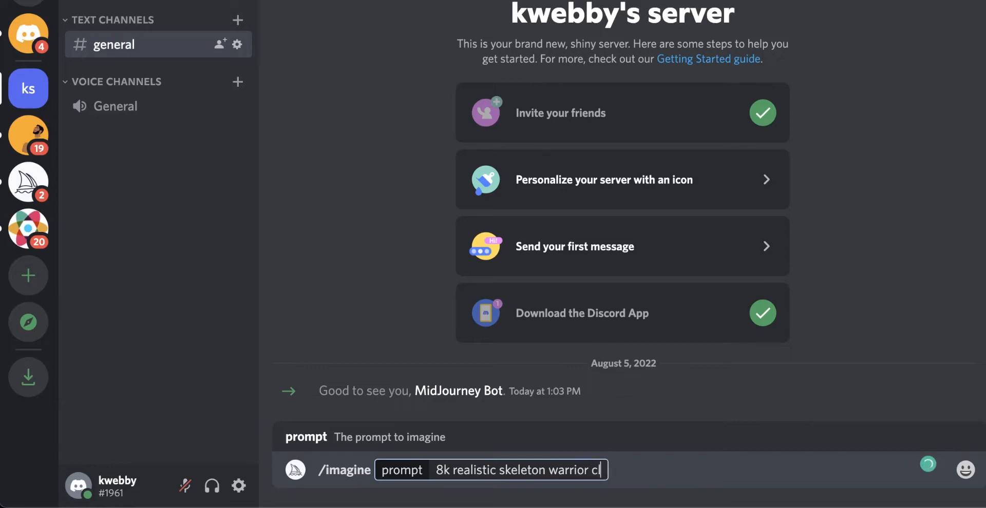
pyautogui.write('oseup in library')
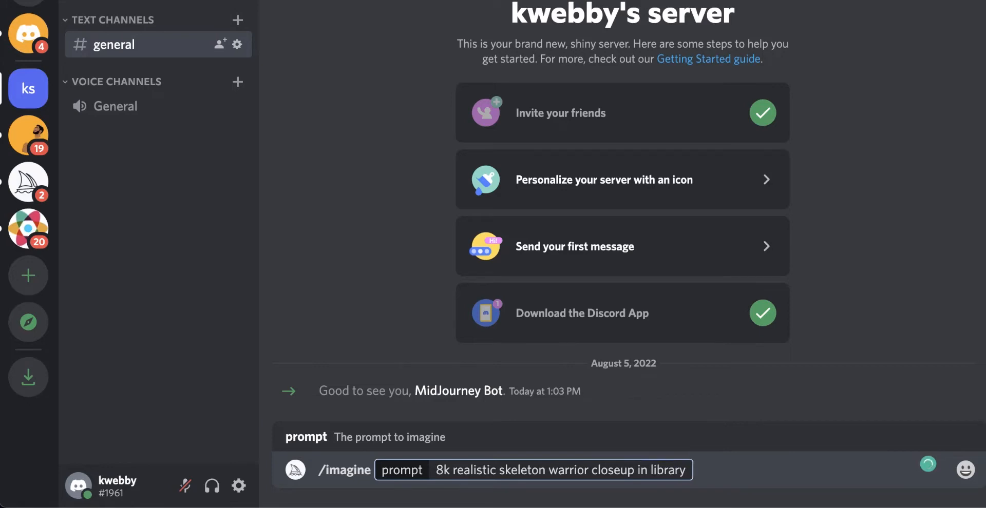
pyautogui.press('Return')
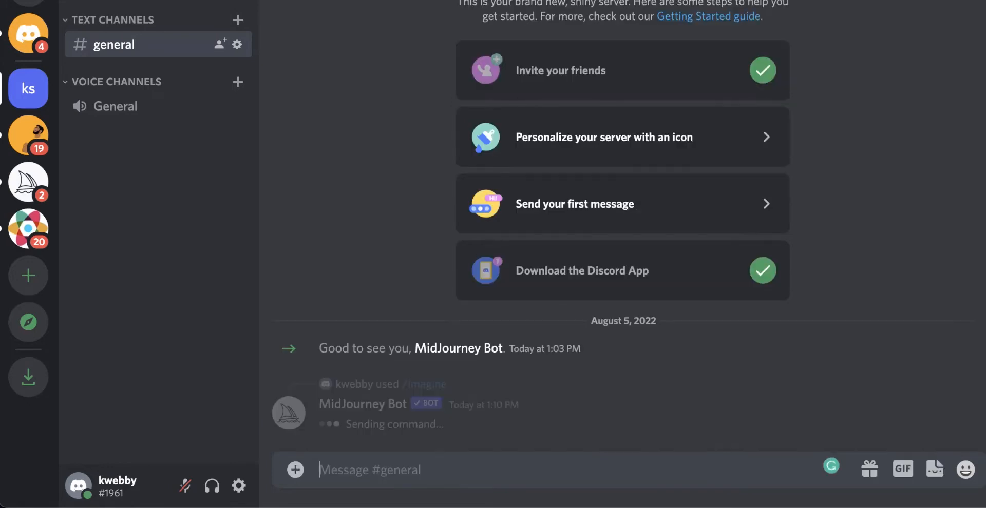
# Upscale the fourth image of the "8k photorealistic skeleton warrior closeup library" grid and request variations of that same image
pyautogui.click(385, 399)
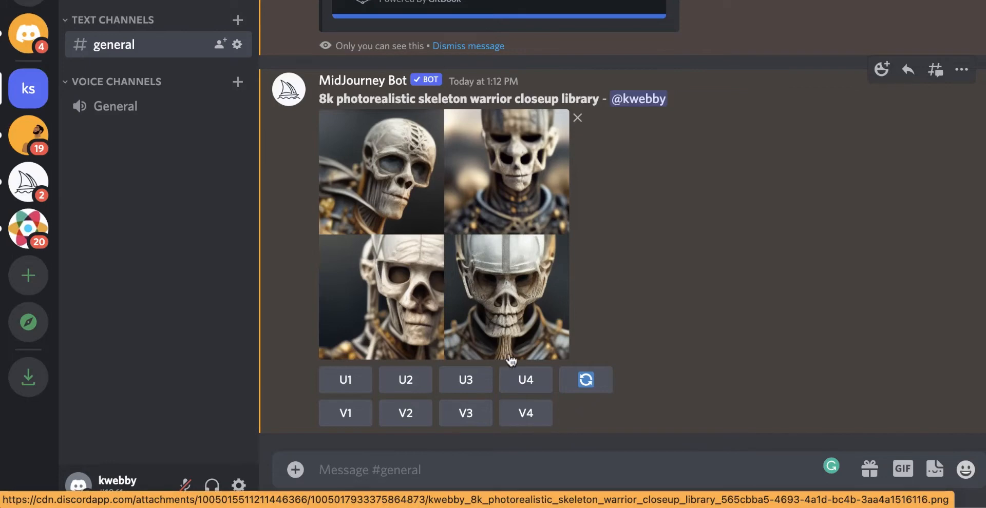
pyautogui.click(525, 380)
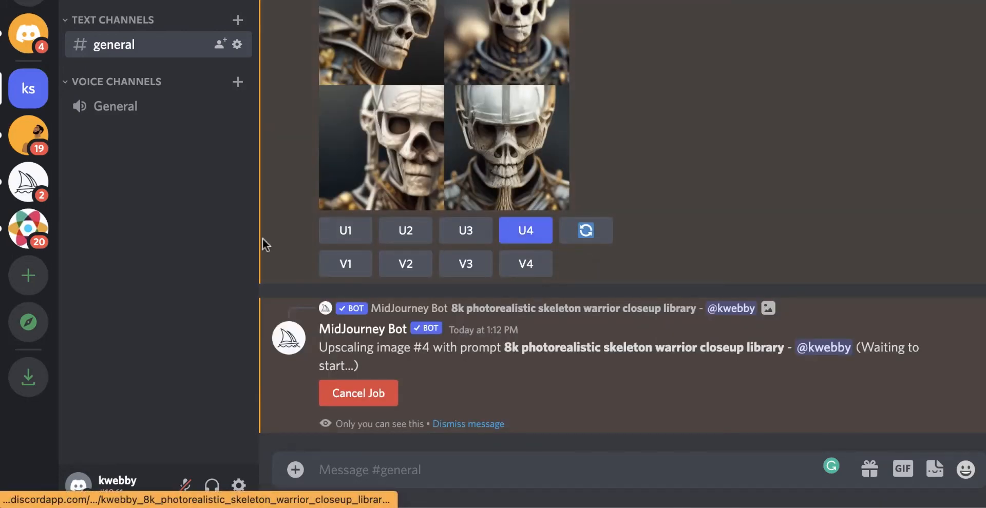
pyautogui.scroll(5, 351, 213)
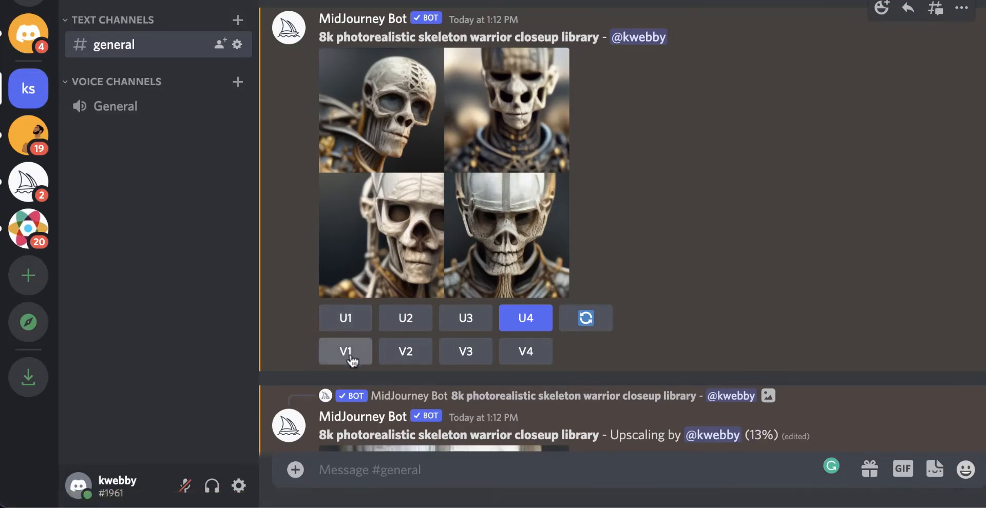
pyautogui.click(533, 362)
pyautogui.scroll(-7, 676, 272)
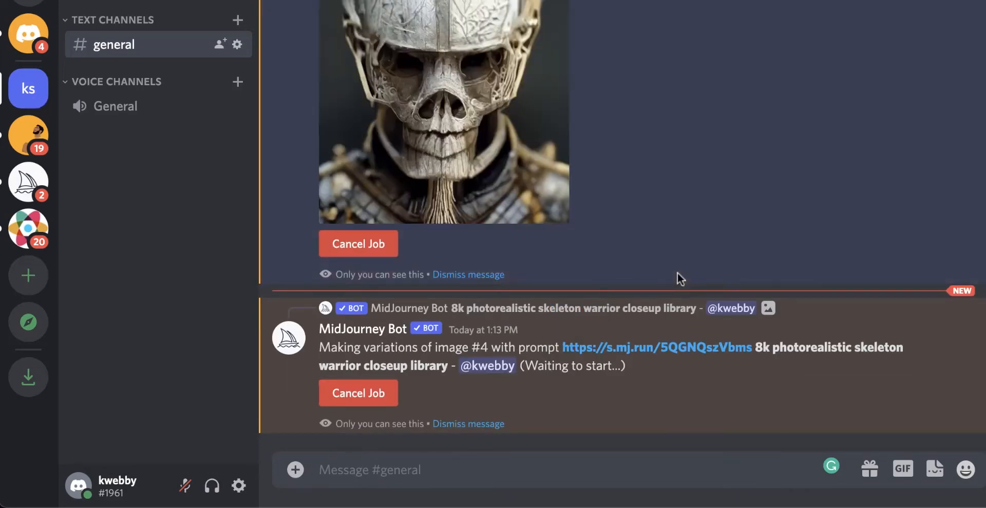
# Examine the upscale in progress and the four new variations of the skeleton warrior in the general channel
pyautogui.scroll(5, 677, 272)
pyautogui.scroll(-4, 677, 273)
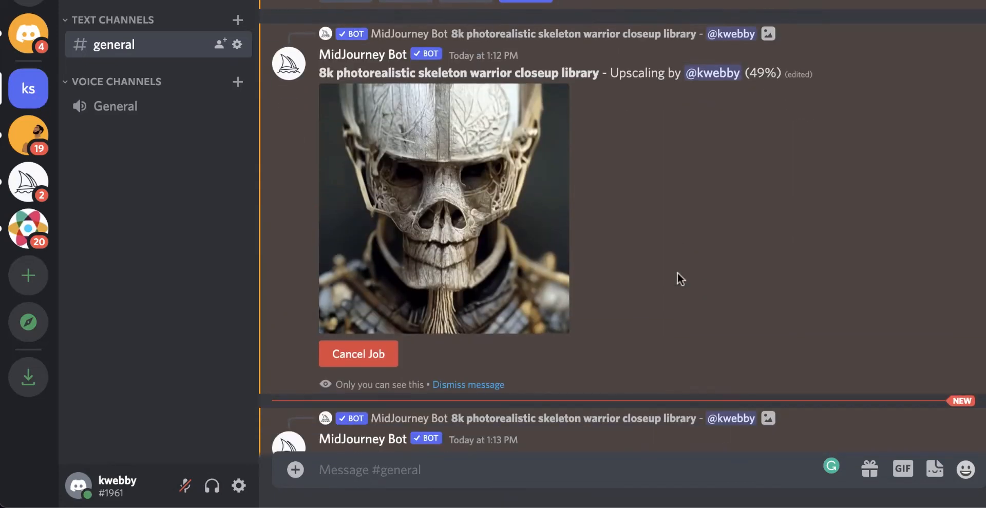
pyautogui.scroll(1, 695, 297)
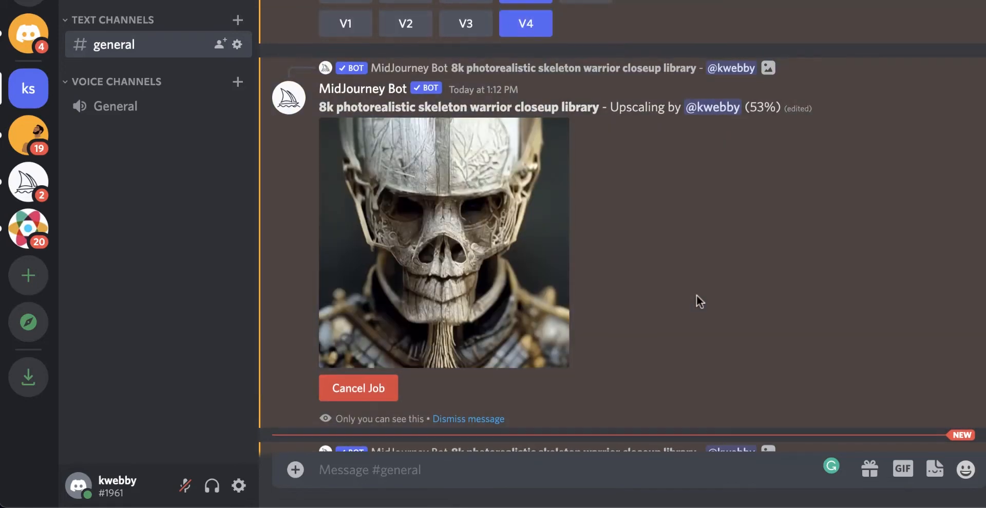
pyautogui.click(466, 254)
pyautogui.click(349, 202)
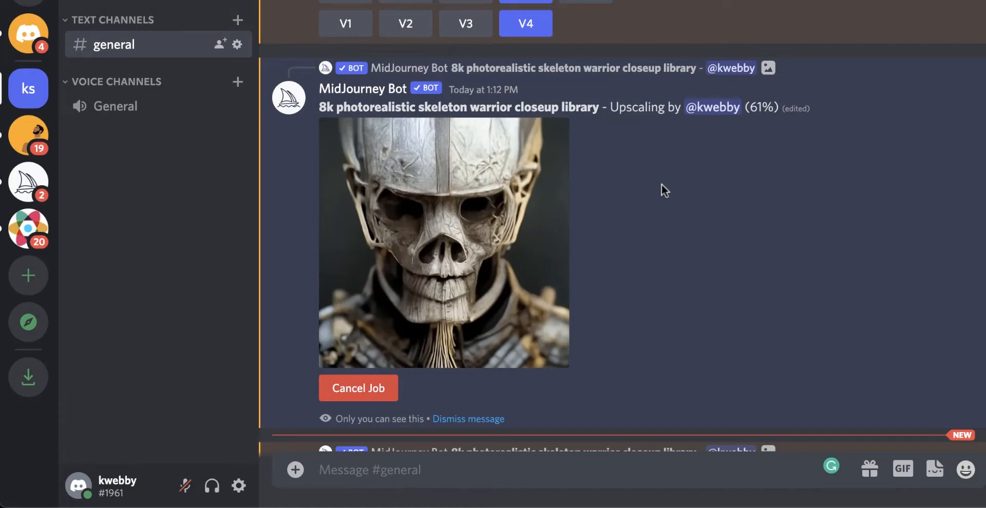
pyautogui.scroll(-8, 676, 255)
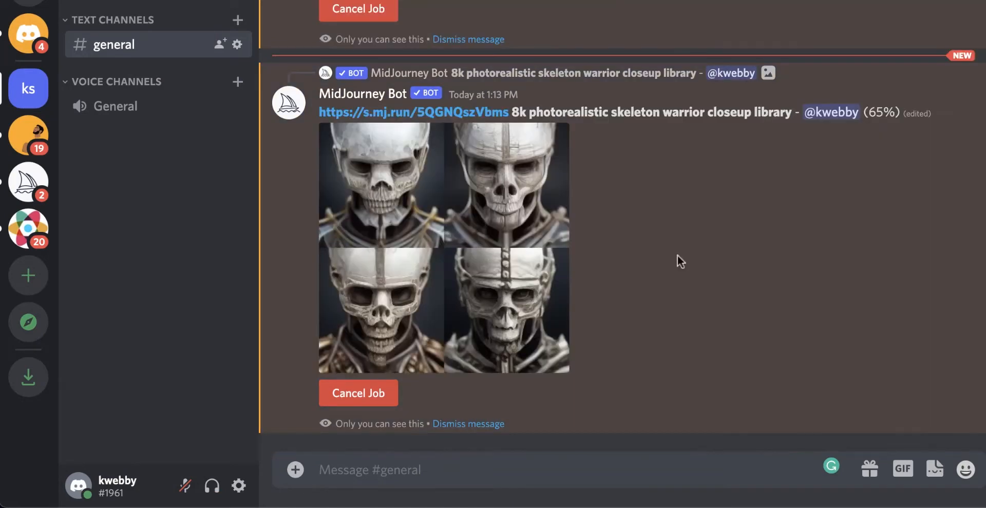
pyautogui.scroll(7, 645, 264)
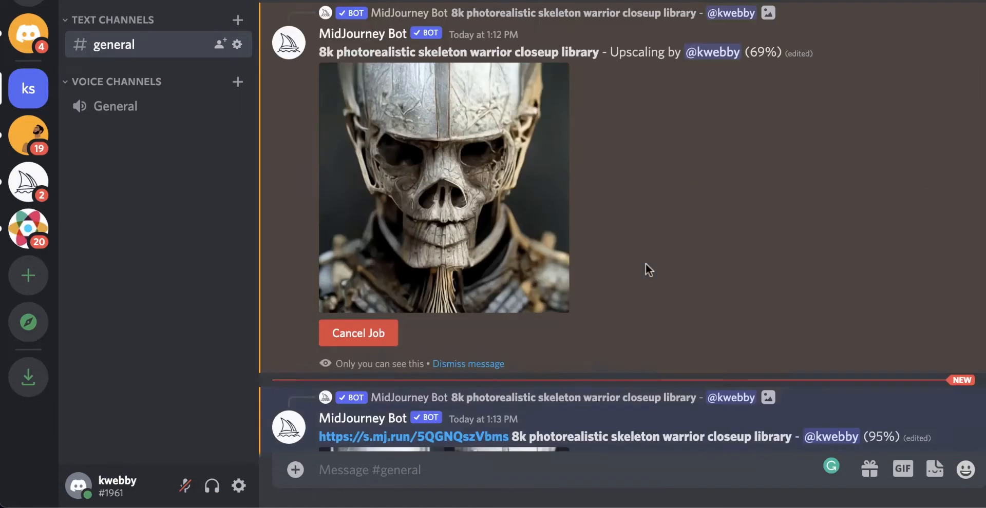
pyautogui.scroll(7, 645, 264)
pyautogui.scroll(-13, 611, 364)
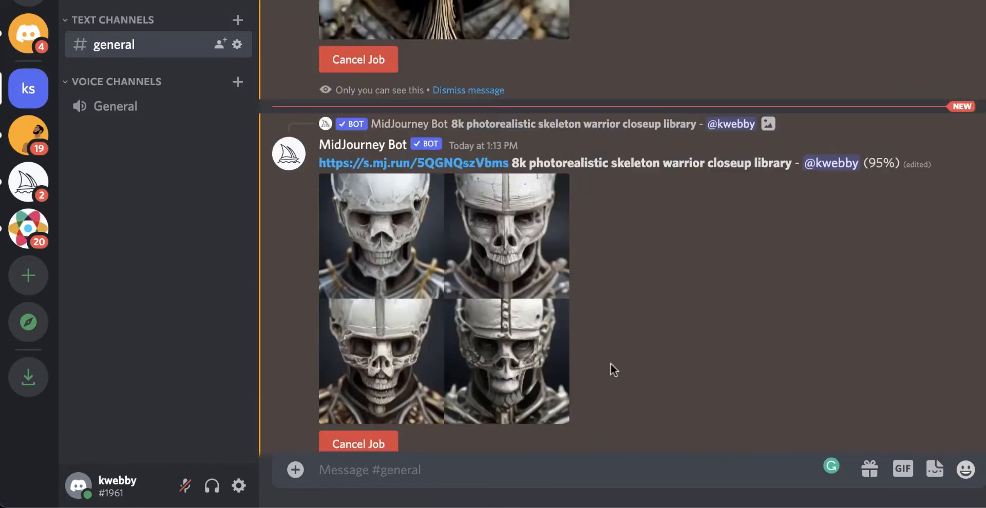
# Rerun the prompt of the original skeleton warrior grid to generate a new set of images
pyautogui.scroll(9, 611, 364)
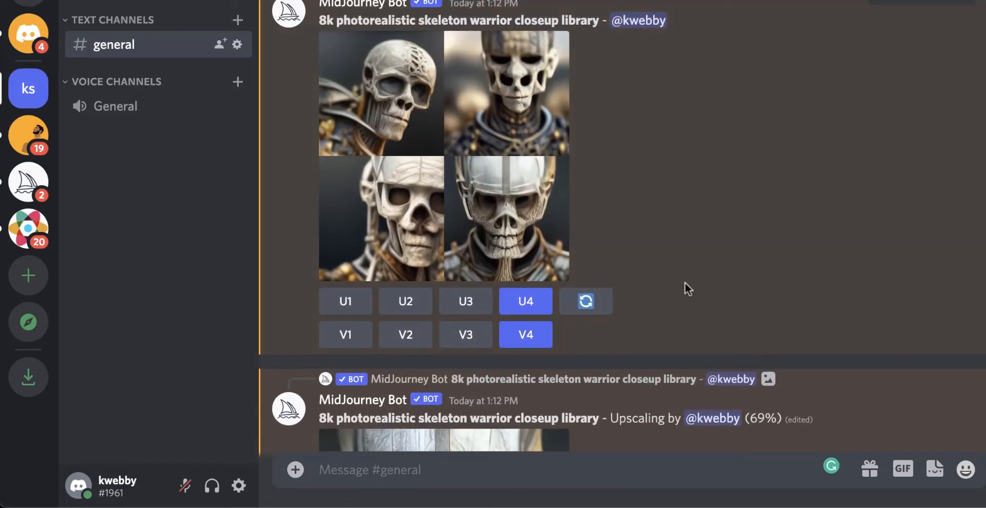
pyautogui.click(587, 313)
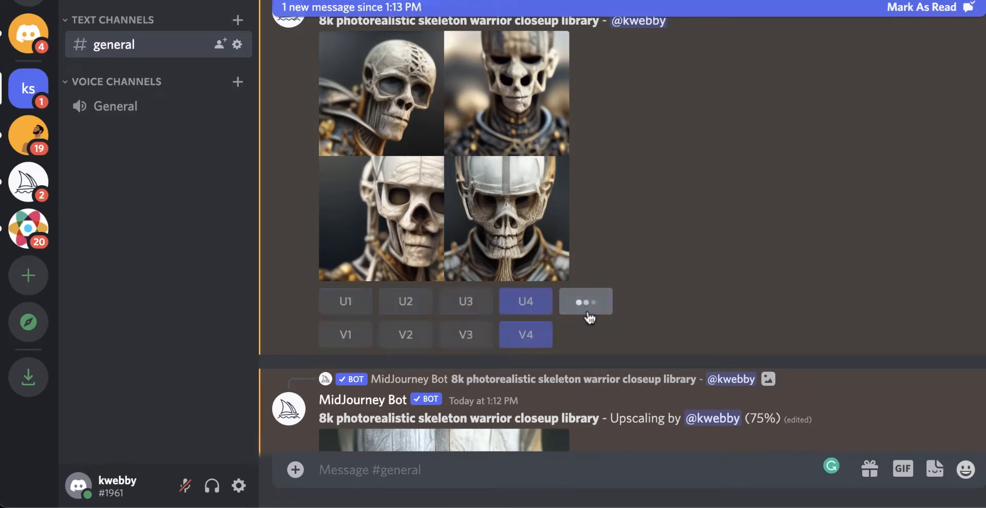
pyautogui.scroll(-5, 511, 388)
pyautogui.scroll(-5, 509, 384)
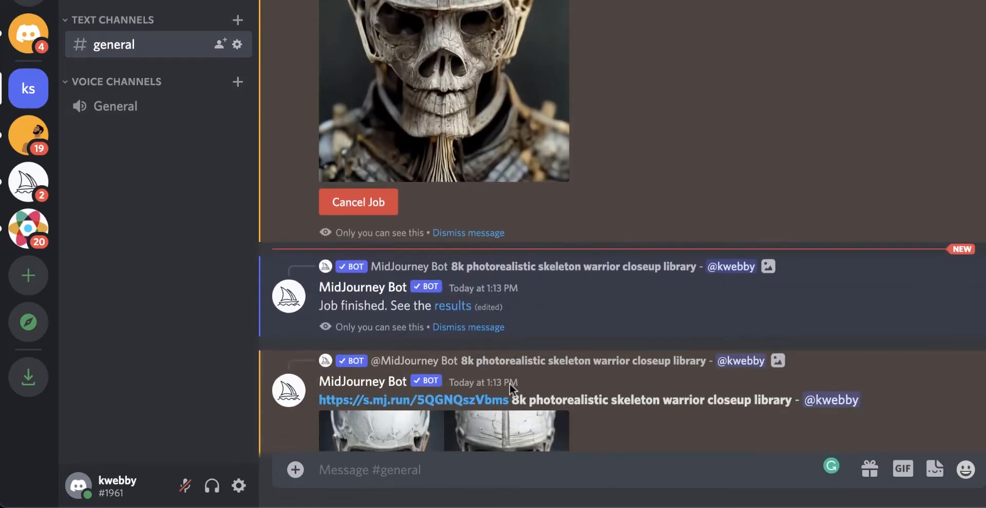
# Enlarge and close the upscaling preview of the skeleton warrior, and look over its completed variation grid
pyautogui.scroll(3, 510, 384)
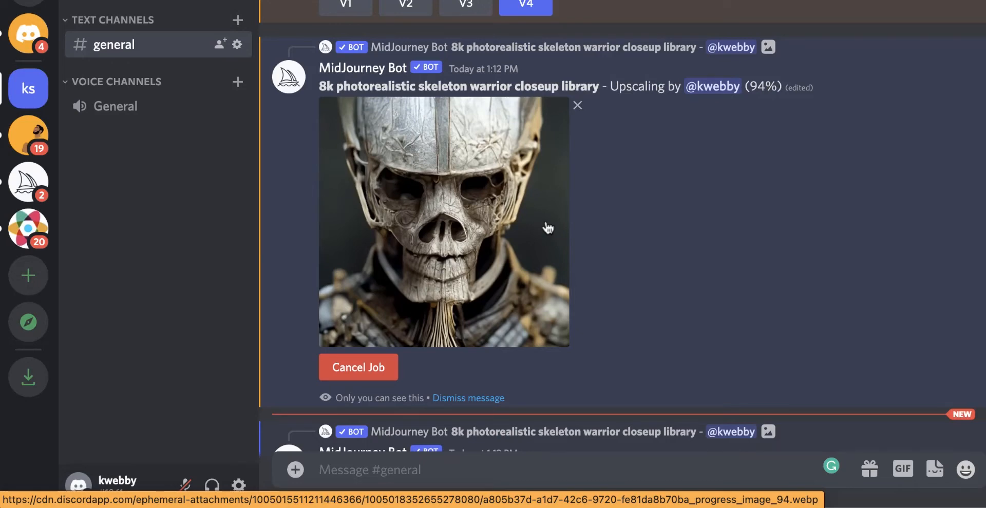
pyautogui.click(498, 223)
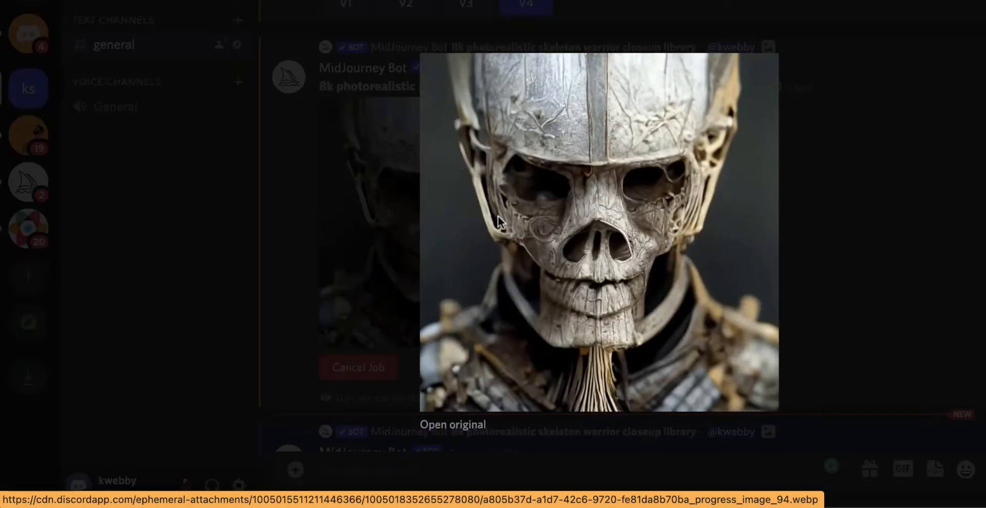
pyautogui.click(824, 223)
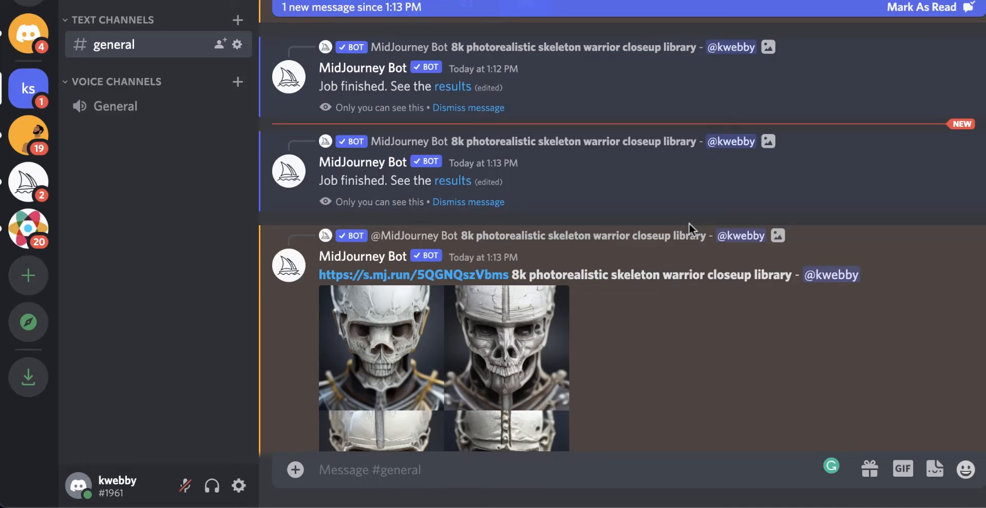
pyautogui.scroll(-3, 643, 227)
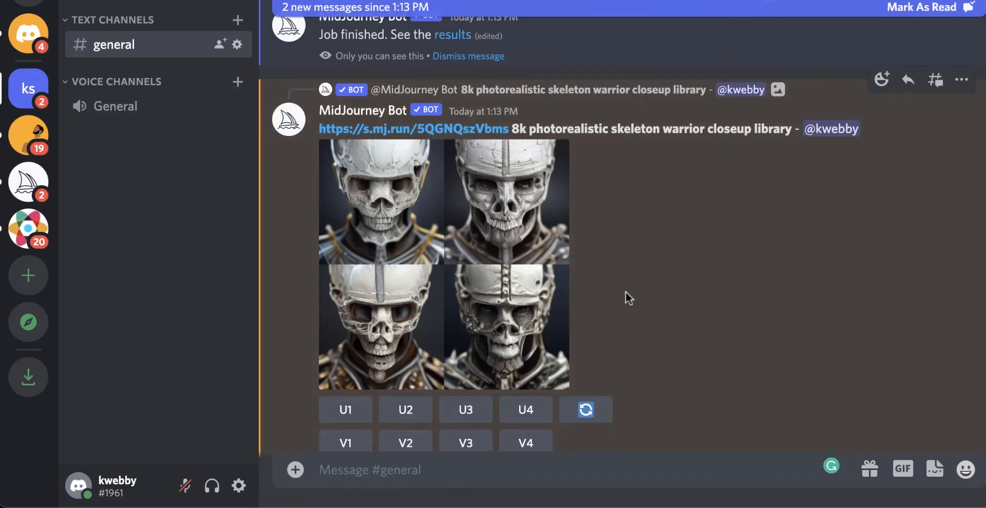
pyautogui.scroll(-8, 625, 291)
pyautogui.scroll(6, 626, 291)
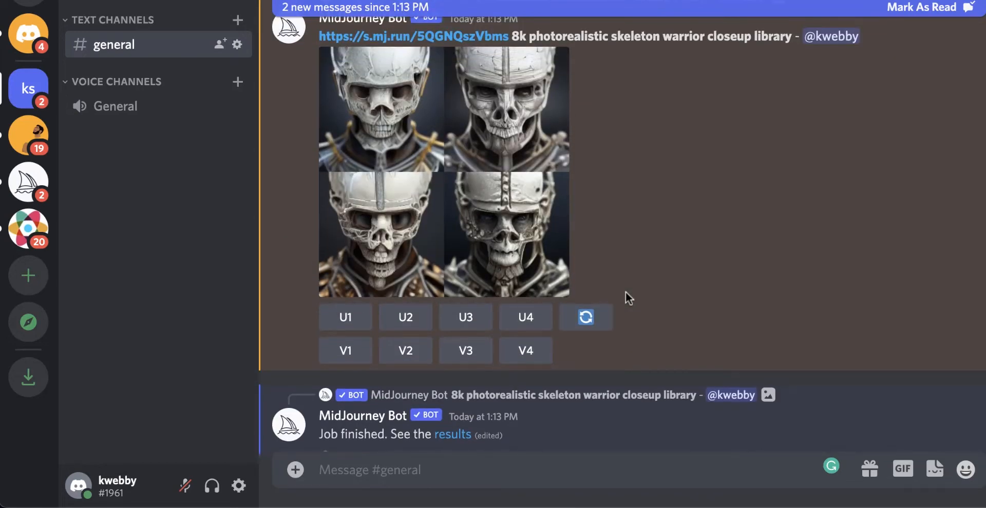
pyautogui.scroll(4, 635, 324)
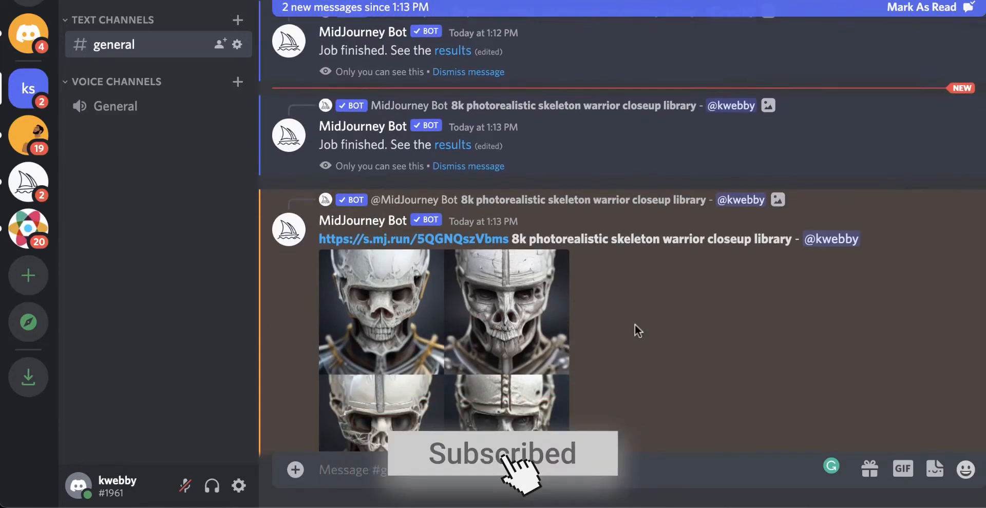
# Open the original of the finished upscaled skeleton warrior in a new browser tab and inspect it at full size
pyautogui.scroll(-15, 634, 324)
pyautogui.scroll(-3, 635, 324)
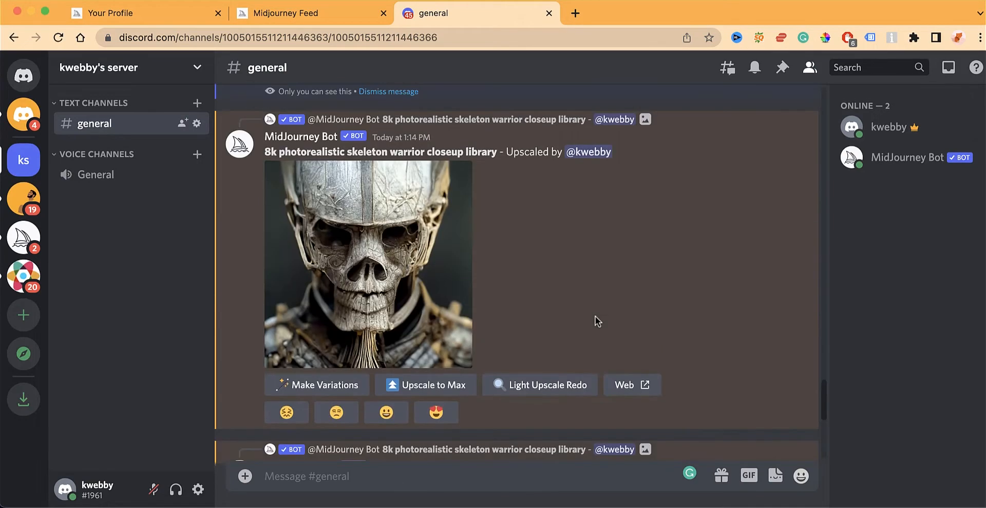
pyautogui.click(350, 332)
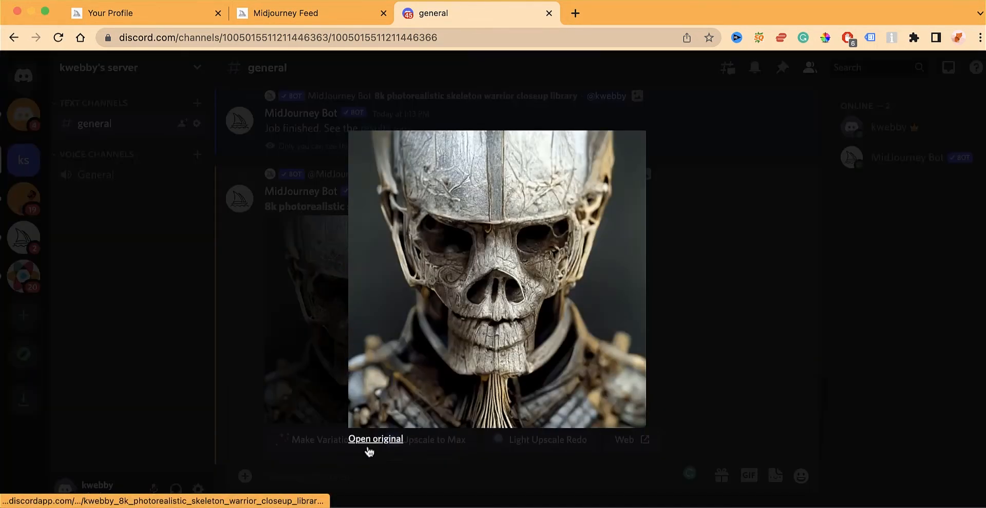
pyautogui.click(370, 439)
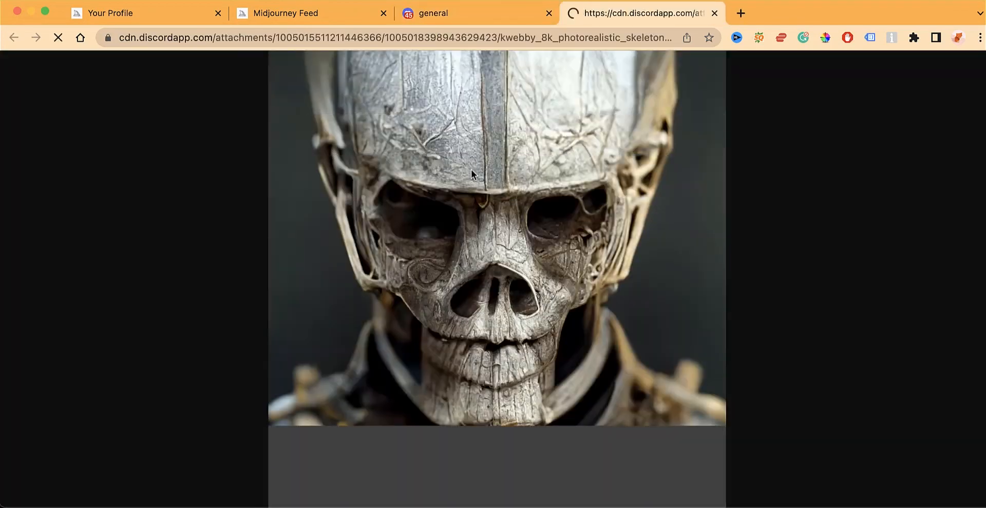
pyautogui.click(519, 208)
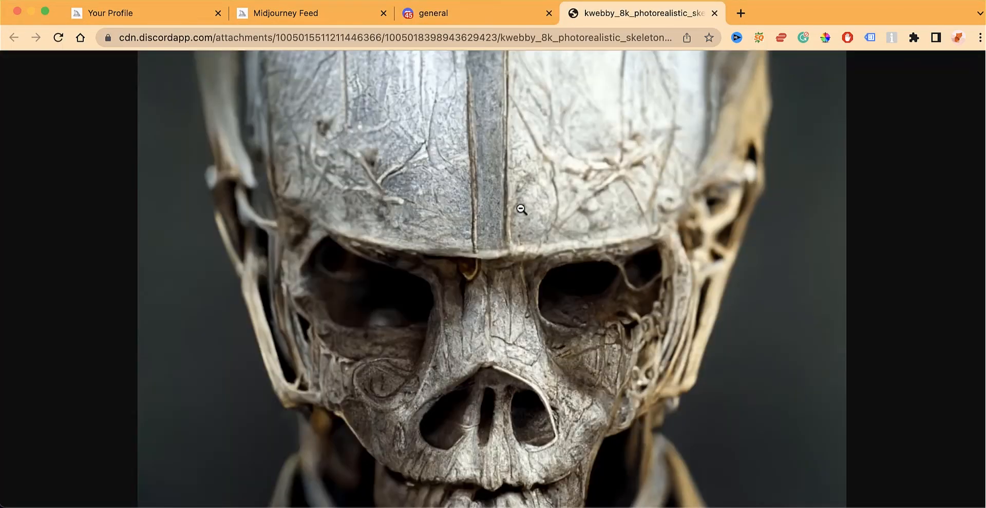
pyautogui.scroll(-4, 520, 208)
pyautogui.scroll(-2, 520, 208)
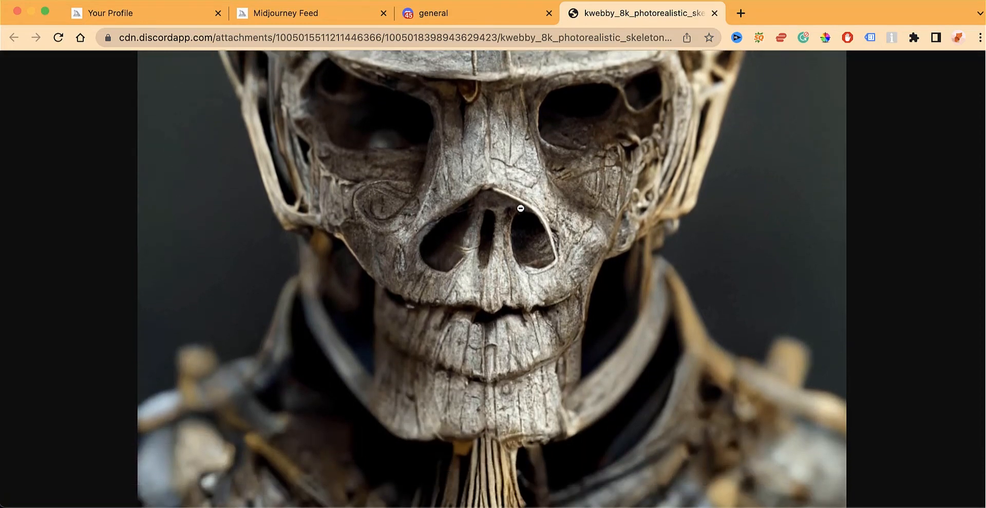
# Inspect the face, neck and helmet details of the full-size skeleton warrior, and close its browser tab and the image preview
pyautogui.scroll(4, 520, 208)
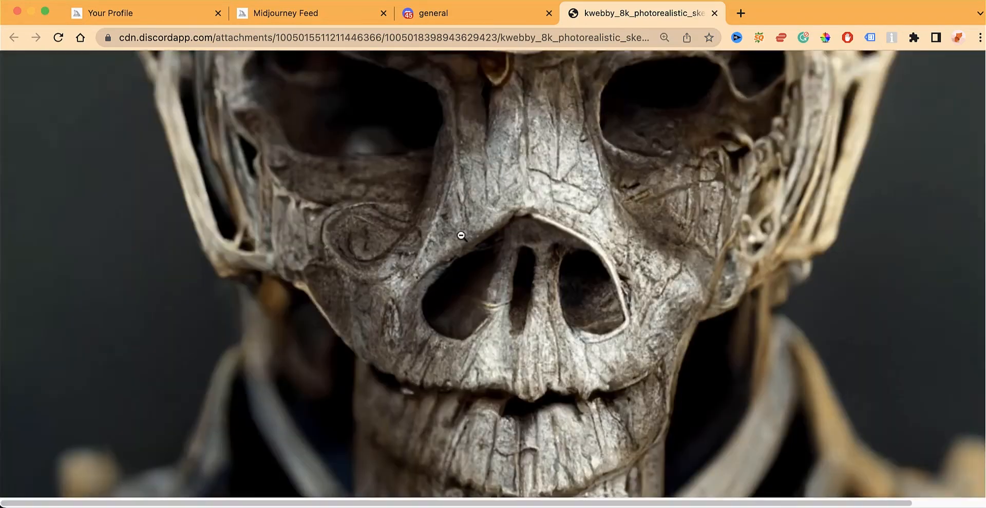
pyautogui.scroll(-3, 461, 236)
pyautogui.scroll(-3, 462, 236)
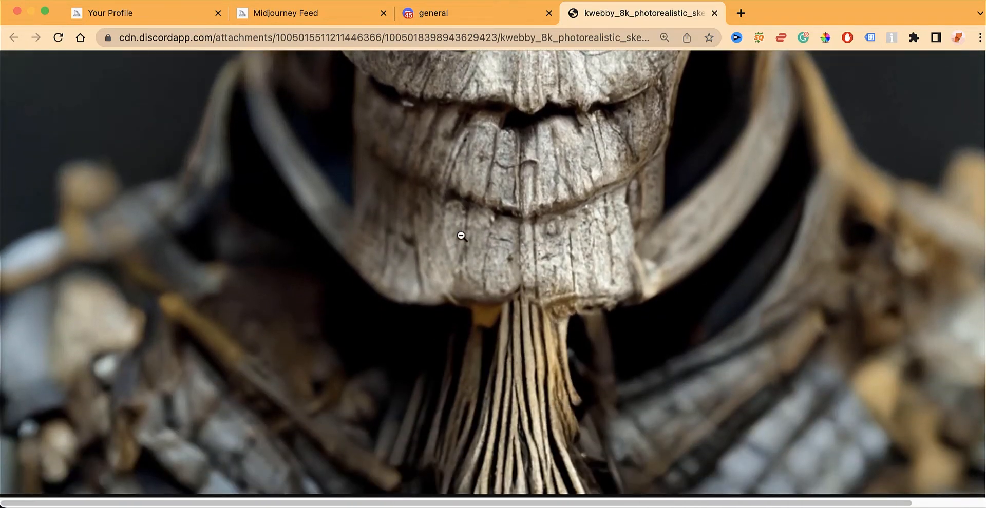
pyautogui.scroll(5, 461, 236)
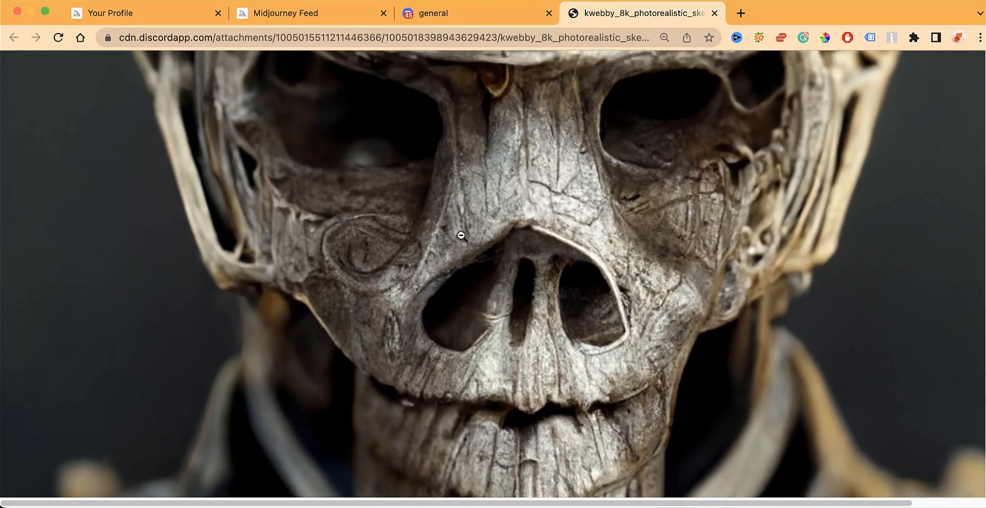
pyautogui.scroll(5, 461, 236)
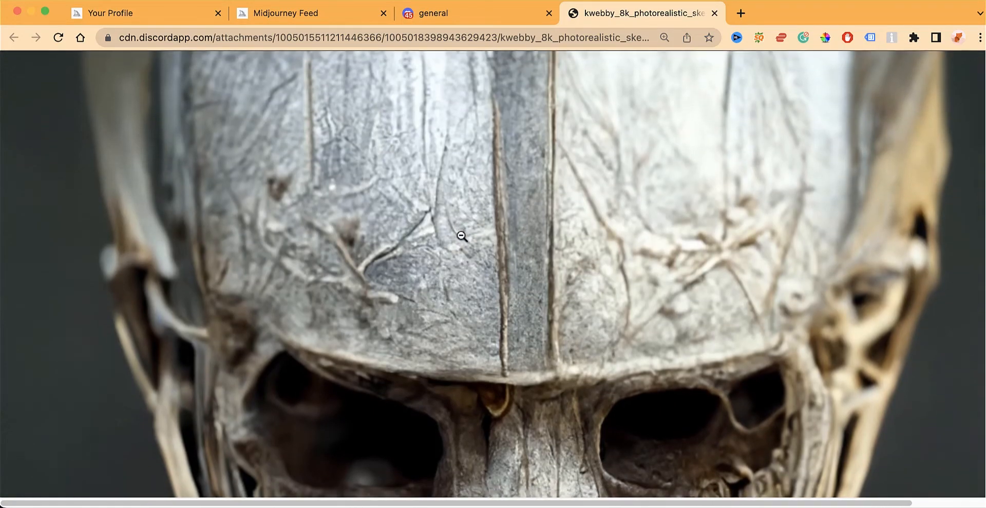
pyautogui.scroll(-5, 461, 236)
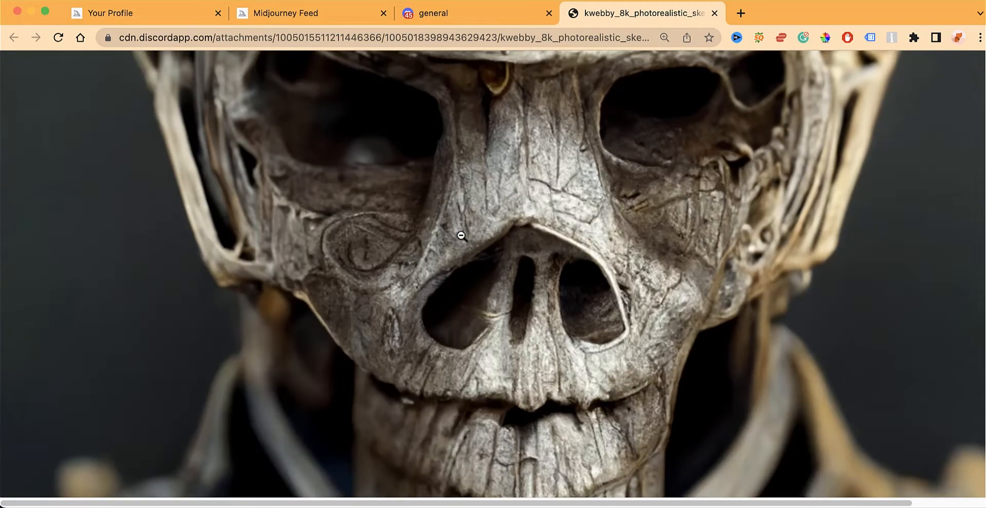
pyautogui.click(714, 13)
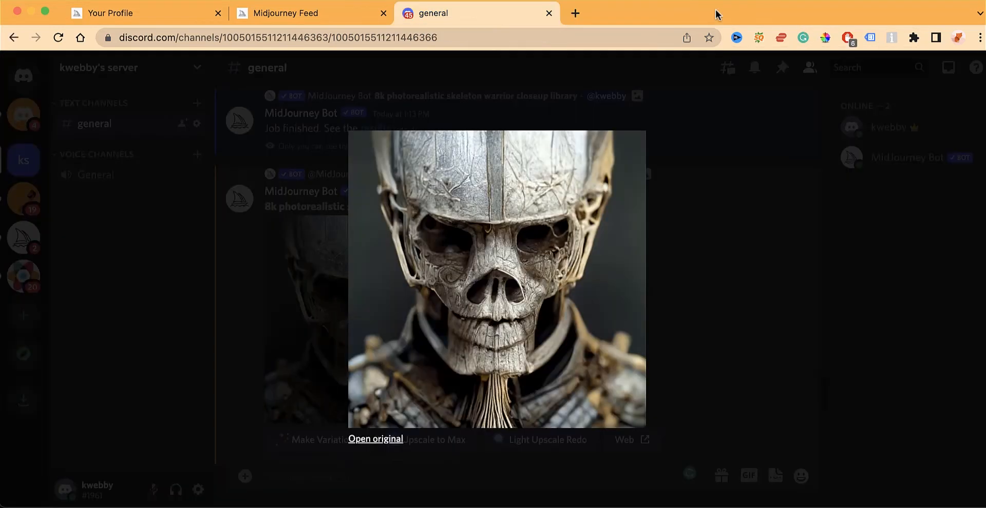
pyautogui.click(712, 174)
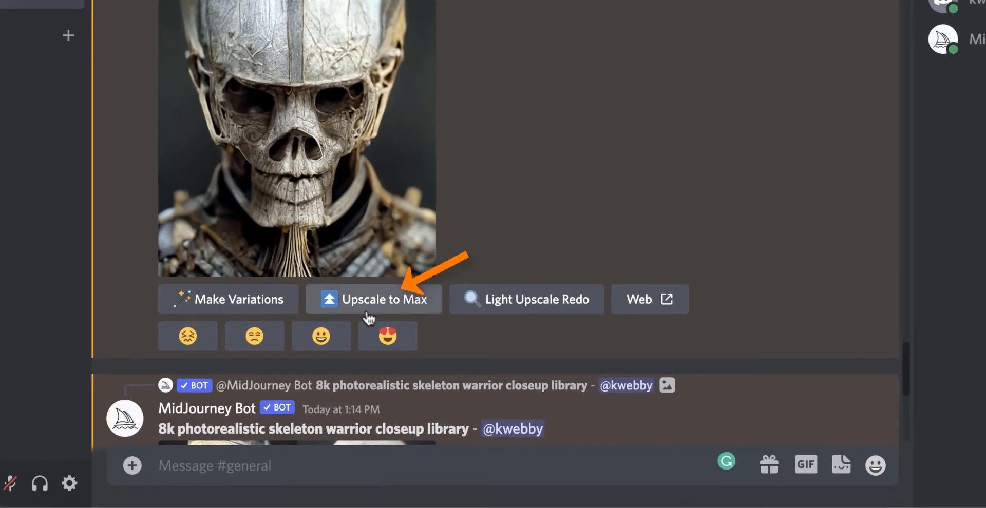
# Upscale the finished skeleton warrior to max, and enlarge and close its progress preview
pyautogui.click(391, 333)
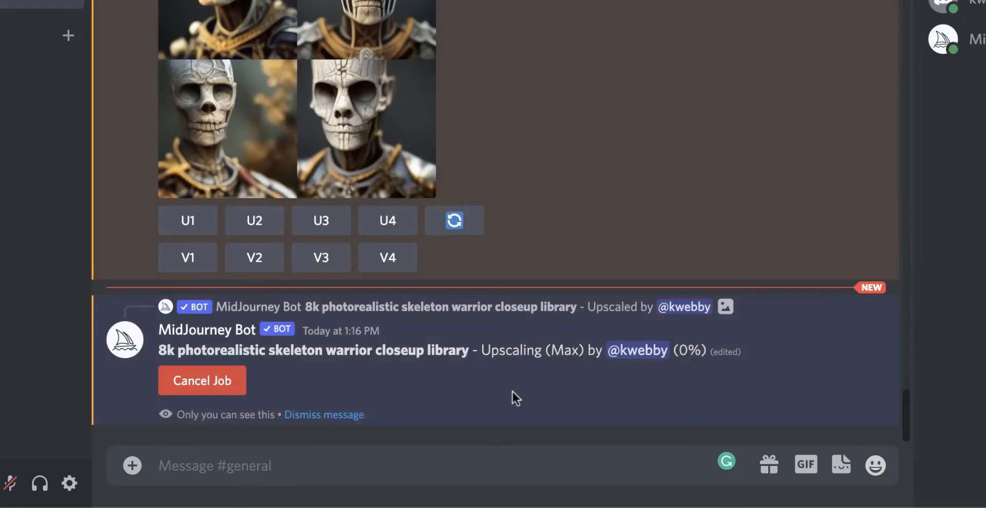
pyautogui.scroll(2, 512, 392)
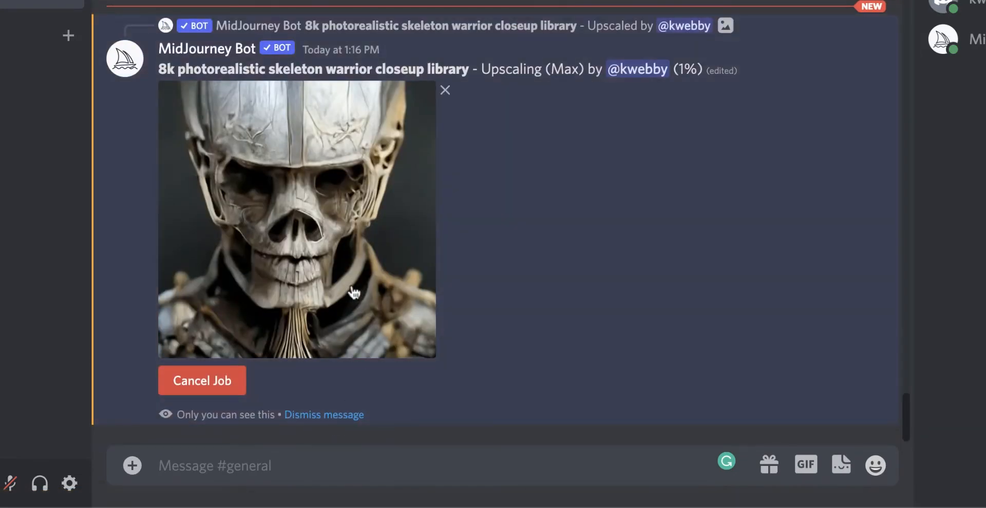
pyautogui.click(351, 285)
pyautogui.press('Escape')
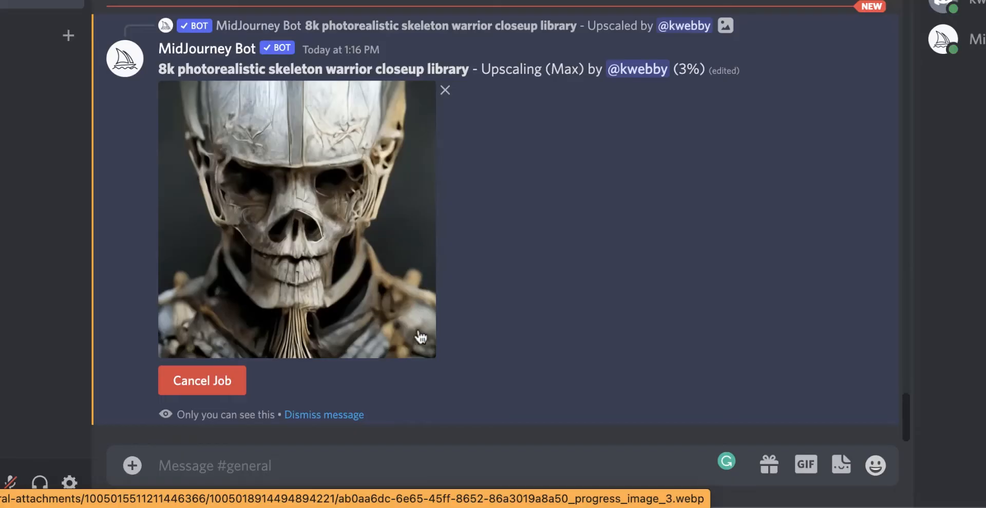
# Submit an /imagine command with the prompt "8k photorealistic pug dog blue healer saving the world"
pyautogui.click(266, 464)
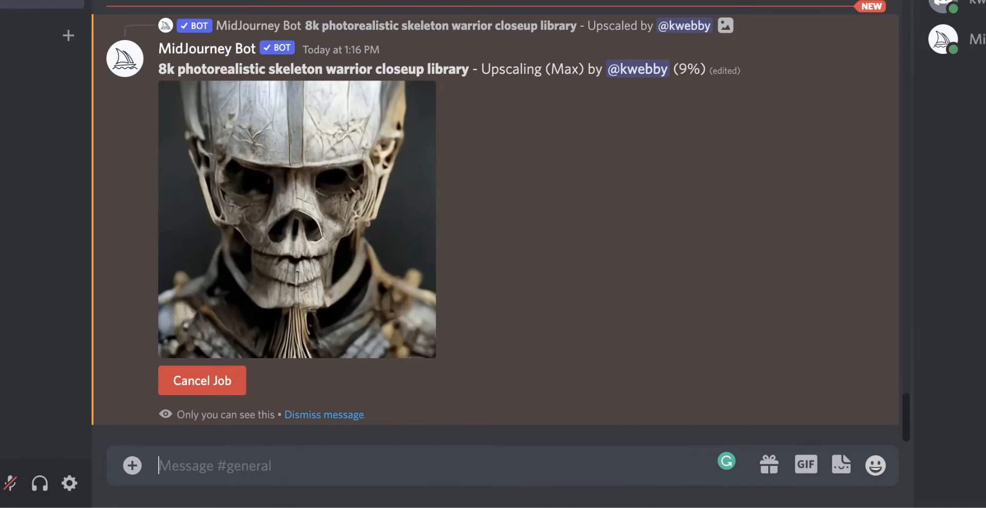
pyautogui.write('/imag')
pyautogui.press('Tab')
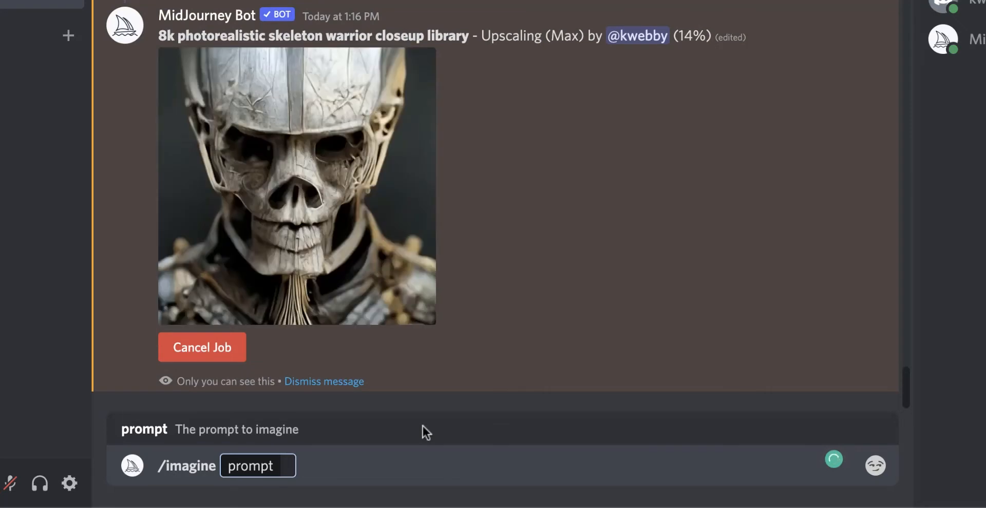
pyautogui.write('8k')
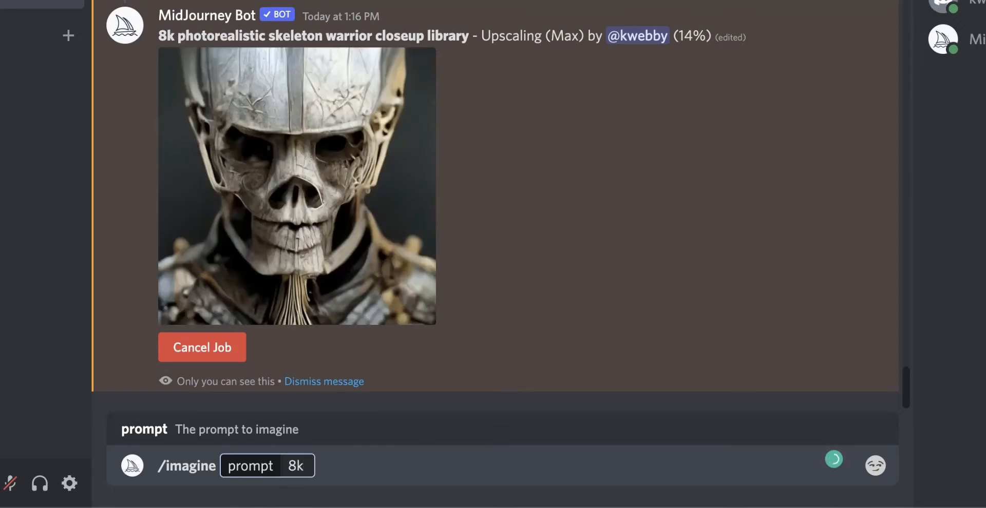
pyautogui.write(' photoreali')
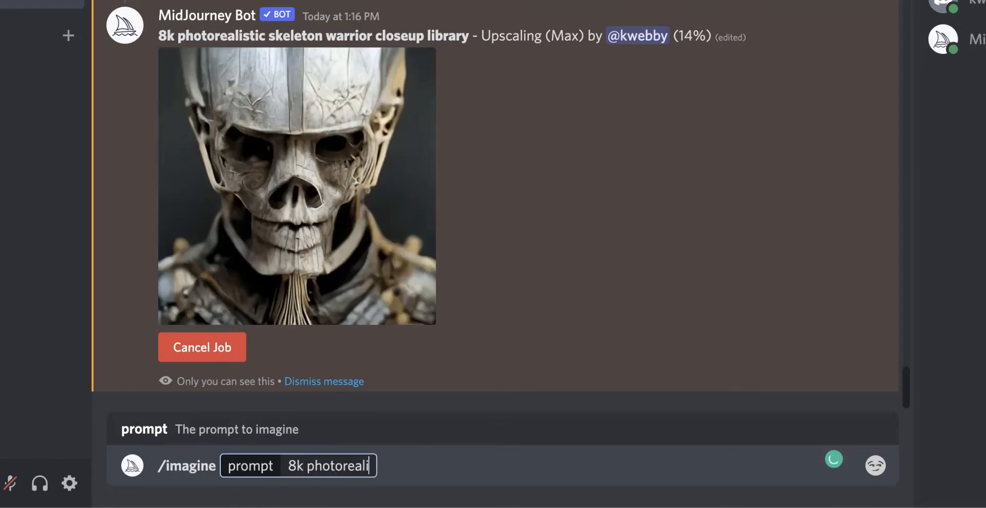
pyautogui.write('stic pug')
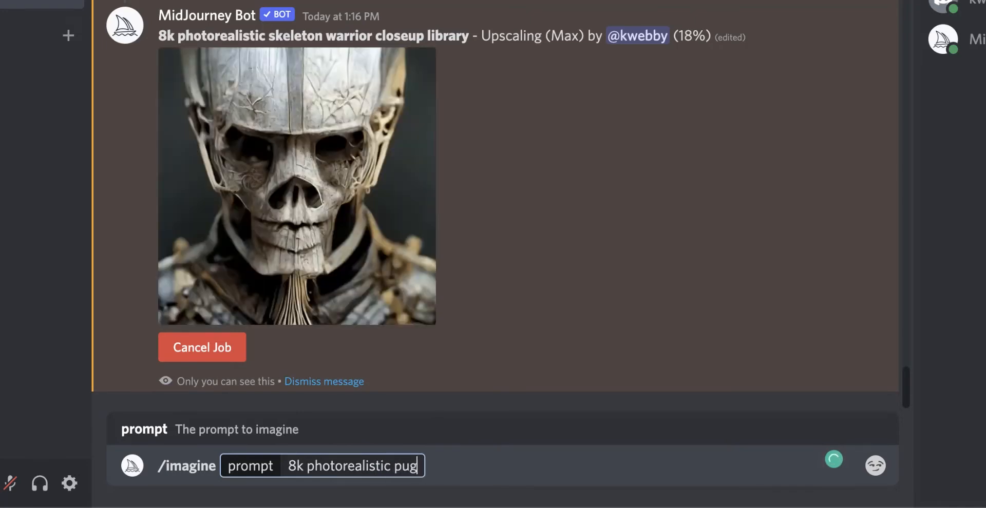
pyautogui.write(' dog bl')
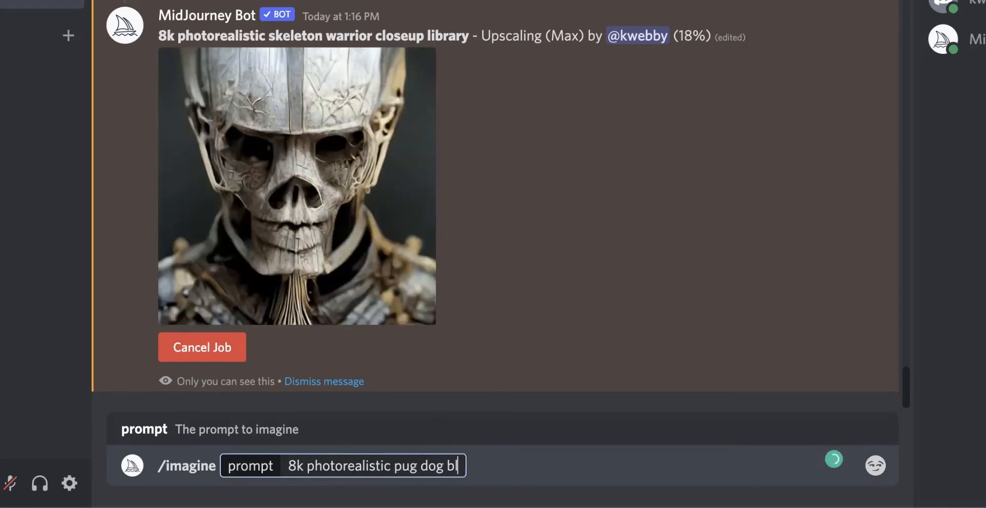
pyautogui.write('ue healer sa')
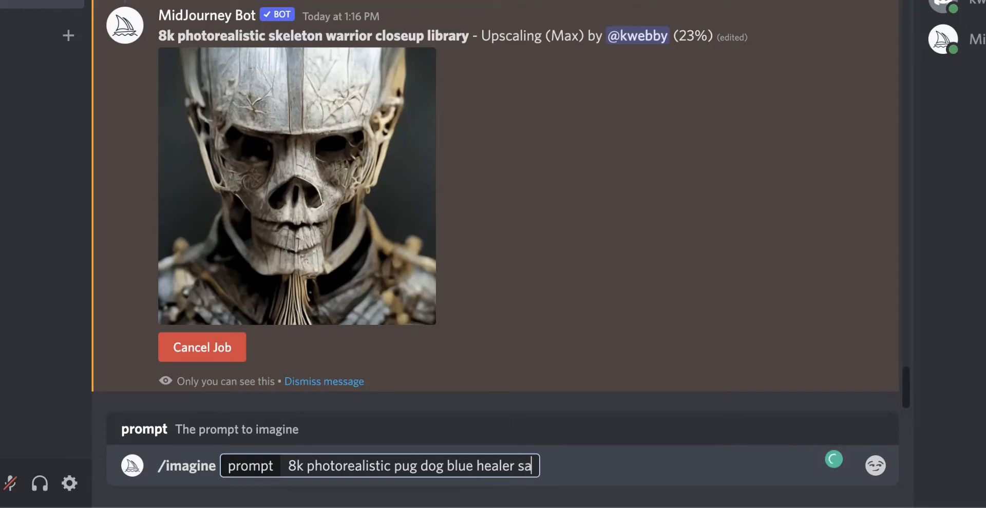
pyautogui.write('ving the world')
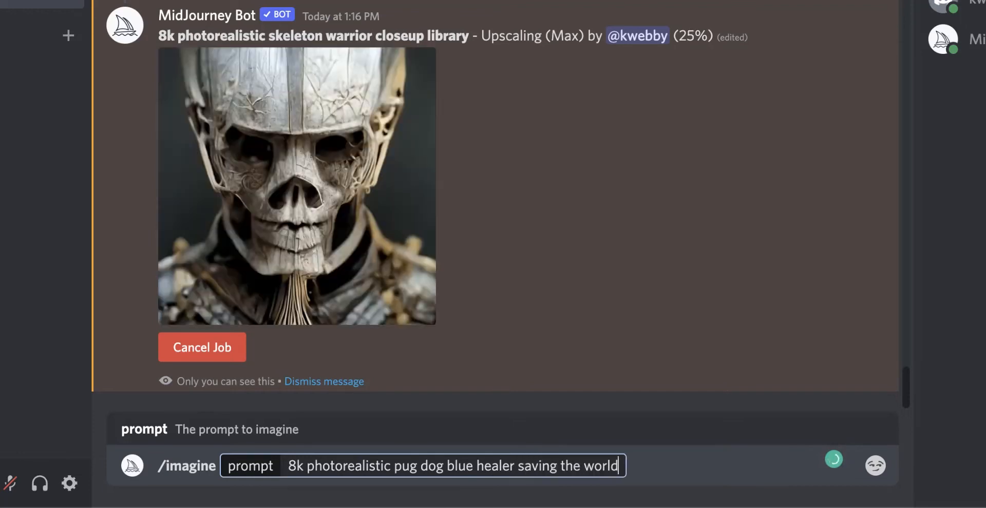
pyautogui.press('Return')
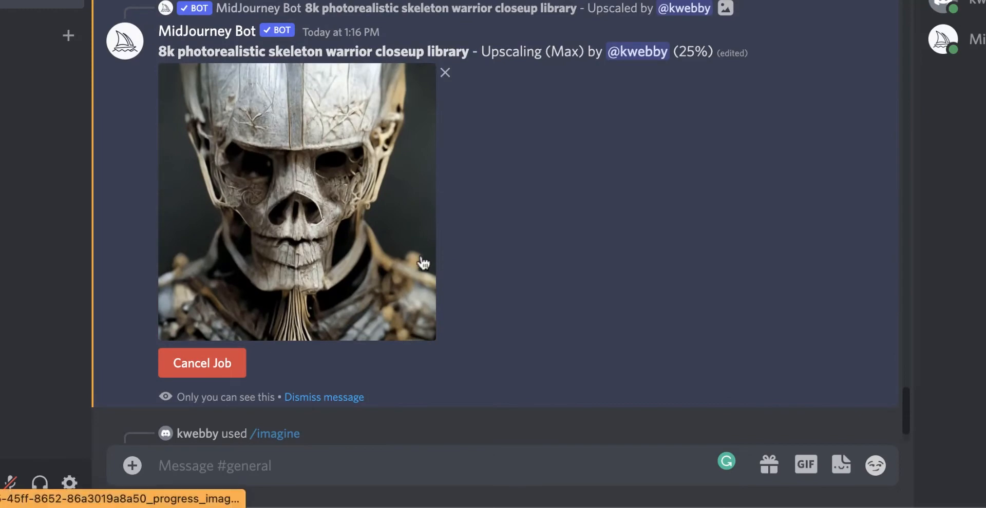
# Check the progress of the skeleton warrior's max upscale and of the pug dog image grid
pyautogui.click(394, 243)
pyautogui.click(208, 202)
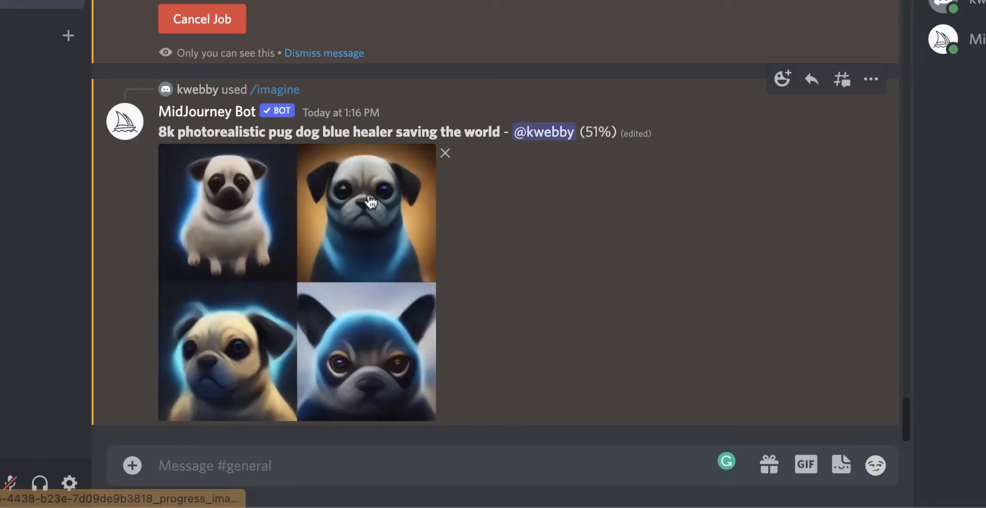
pyautogui.scroll(8, 426, 265)
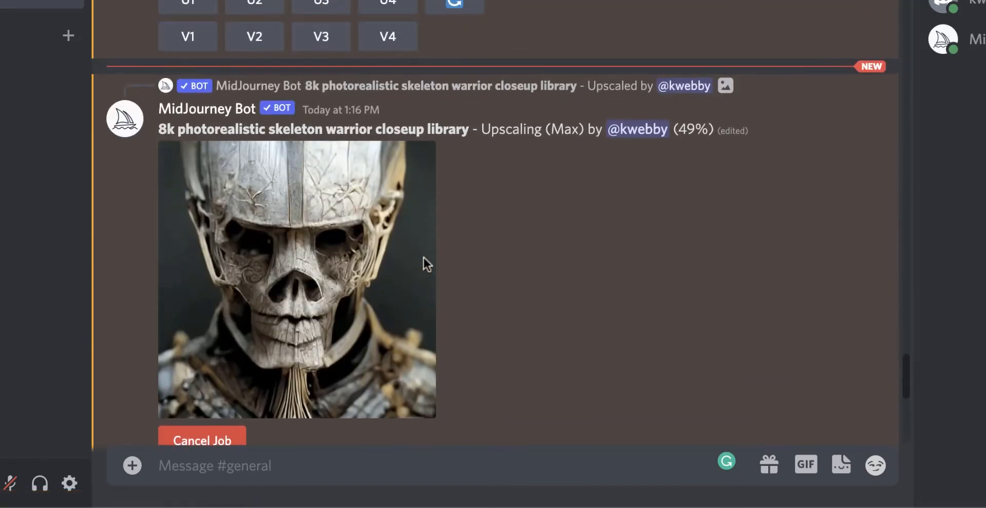
pyautogui.scroll(-8, 416, 236)
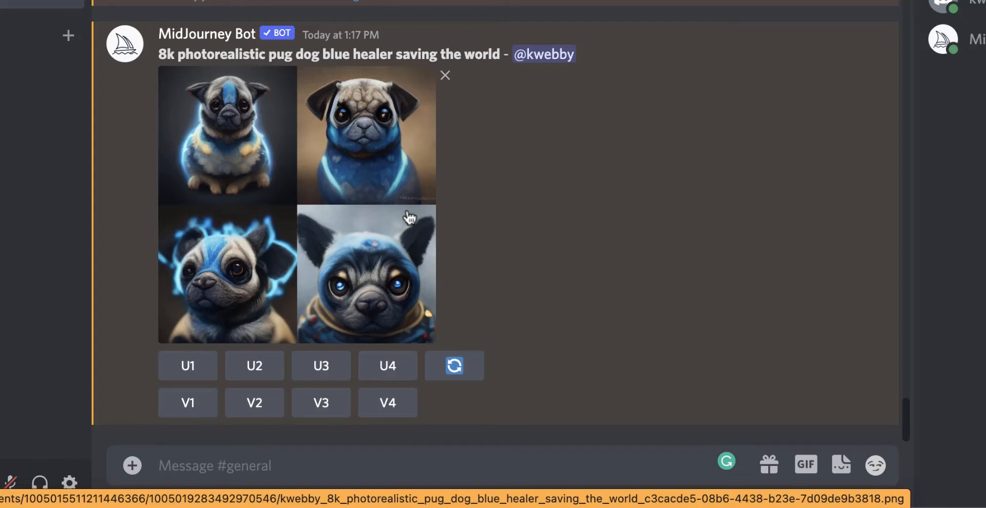
# Enlarge the completed pug dog grid to compare its four images, and close the preview
pyautogui.scroll(1, 419, 245)
pyautogui.click(415, 240)
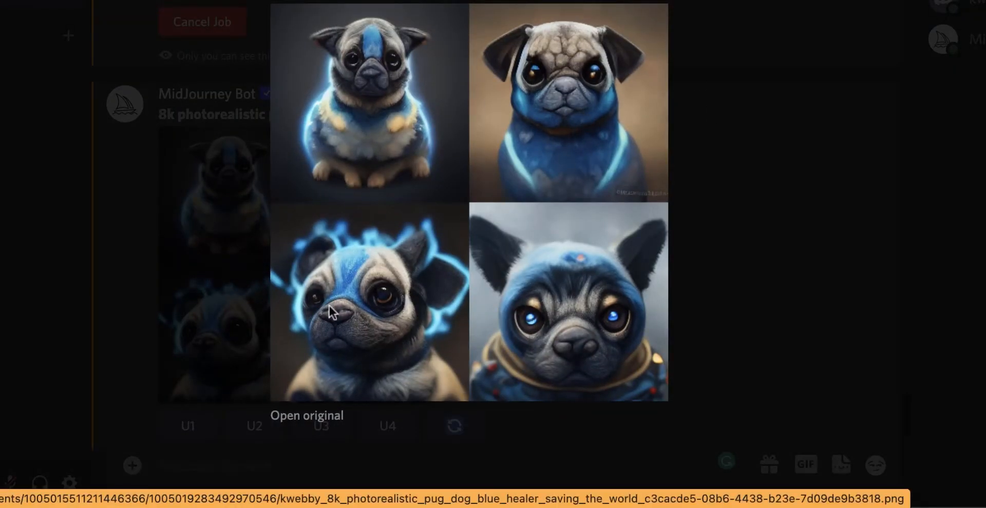
pyautogui.click(717, 248)
pyautogui.scroll(-2, 442, 377)
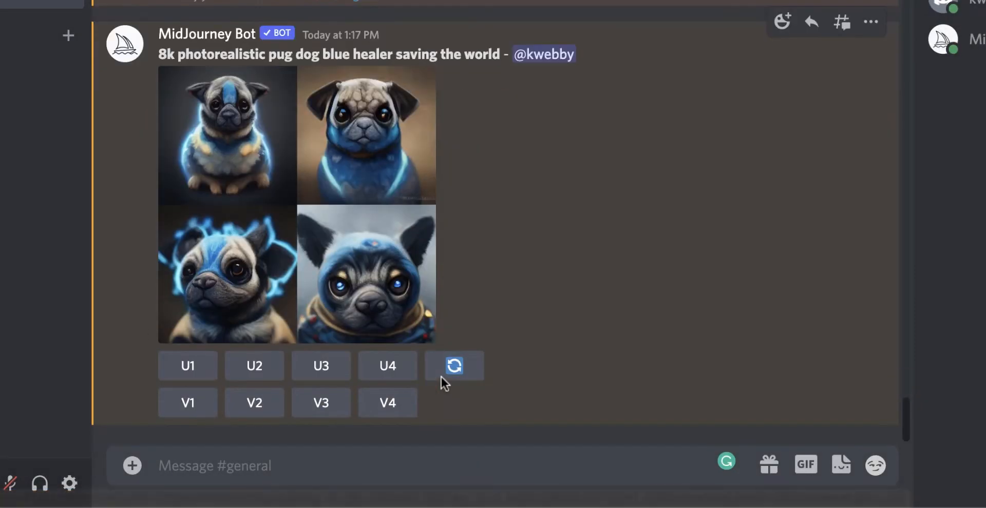
# Upscale images 3 and 4 of the pug dog grid and request variations of both
pyautogui.click(320, 375)
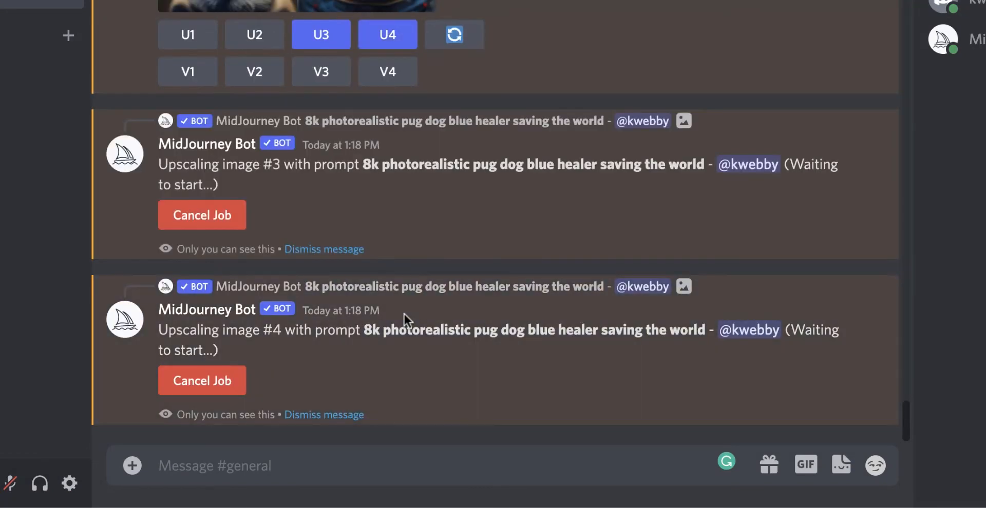
pyautogui.click(321, 72)
pyautogui.scroll(5, 423, 134)
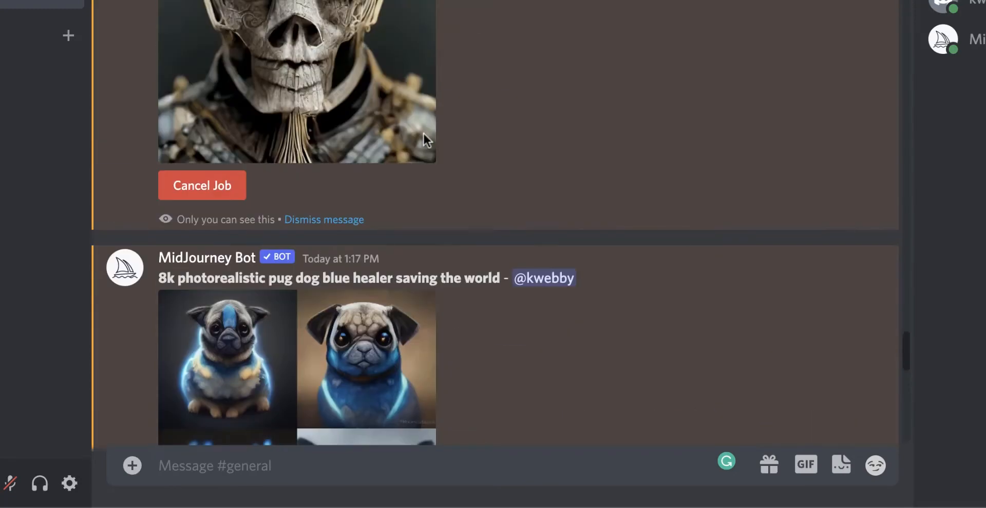
pyautogui.click(386, 254)
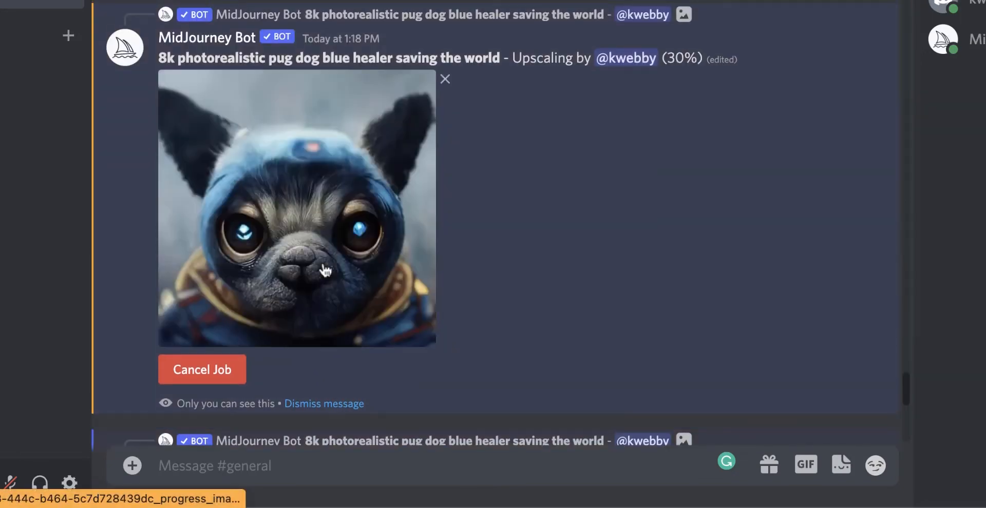
# Enlarge and close the progress preview of pug dog image 4 twice while its upscale advances
pyautogui.click(361, 255)
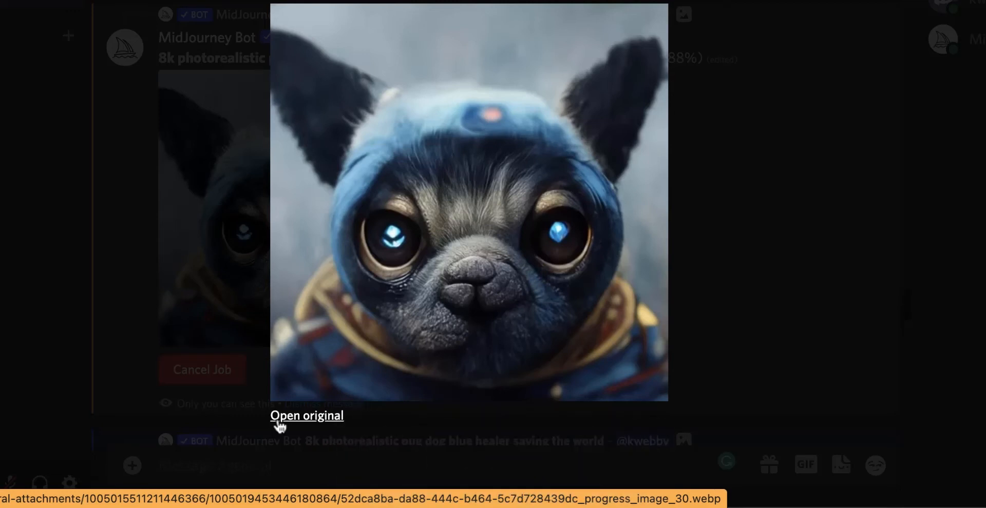
pyautogui.click(792, 193)
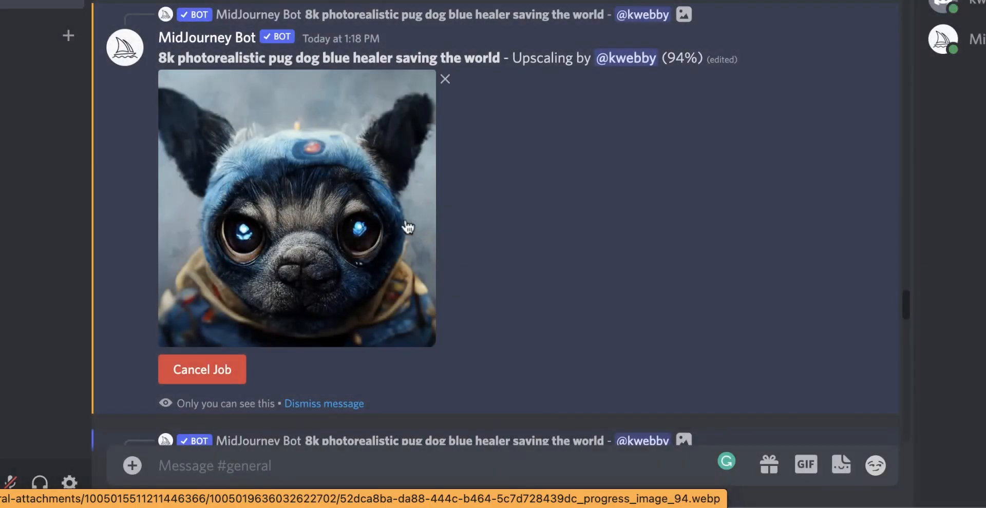
pyautogui.click(350, 220)
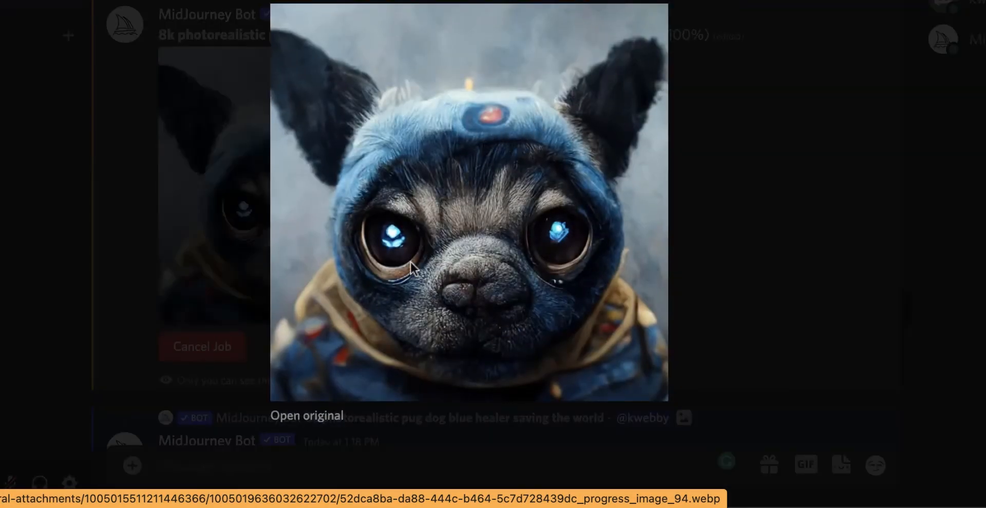
pyautogui.click(715, 193)
# Browse to the two new pug dog variation grids and enlarge each one to compare its images
pyautogui.scroll(-10, 484, 266)
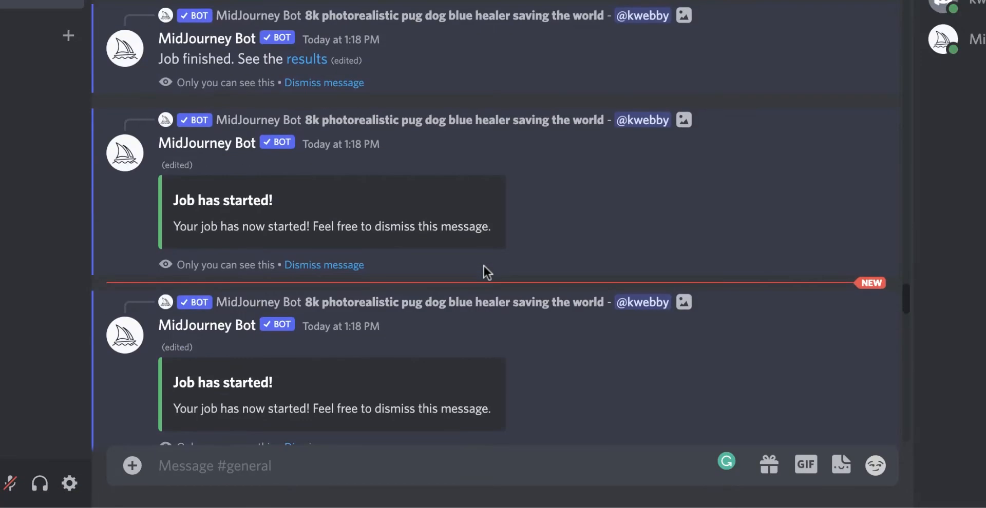
pyautogui.scroll(-1, 484, 266)
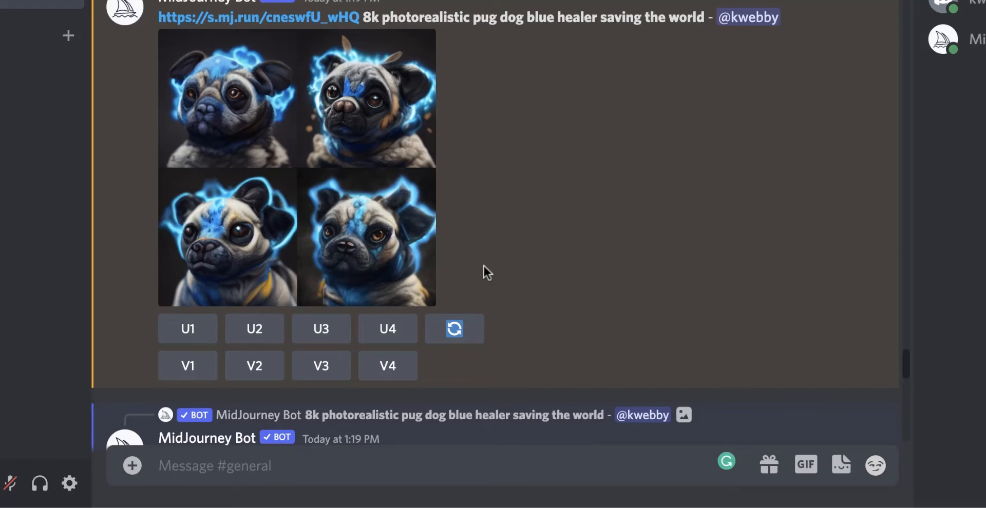
pyautogui.click(310, 149)
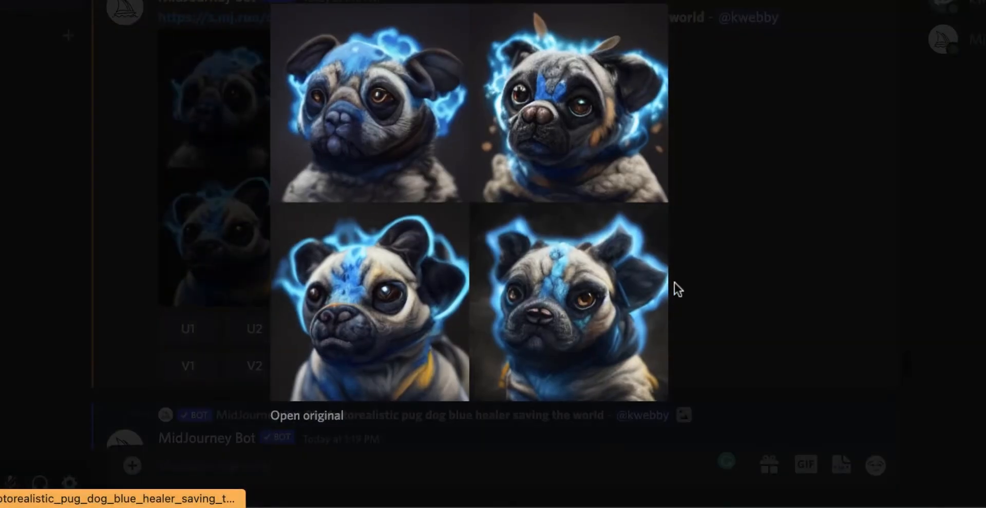
pyautogui.click(774, 286)
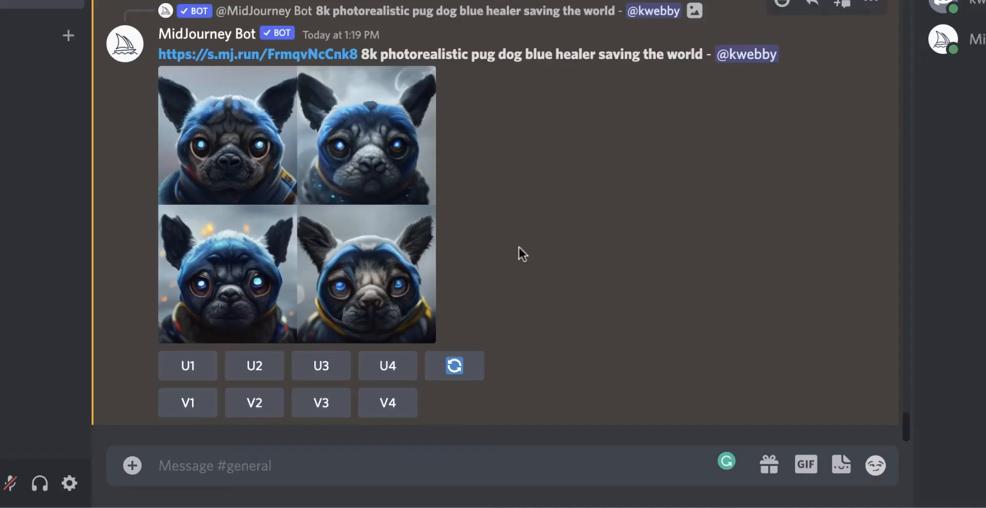
pyautogui.click(315, 177)
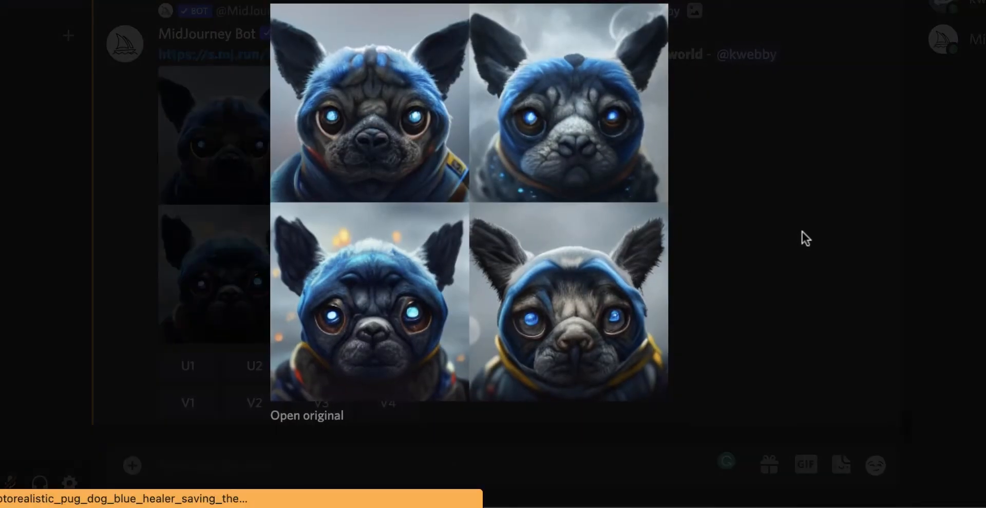
# Close the variation grid preview and upscale both finished pug dog images, the hooded one and the blue-flame one, to Max
pyautogui.click(766, 232)
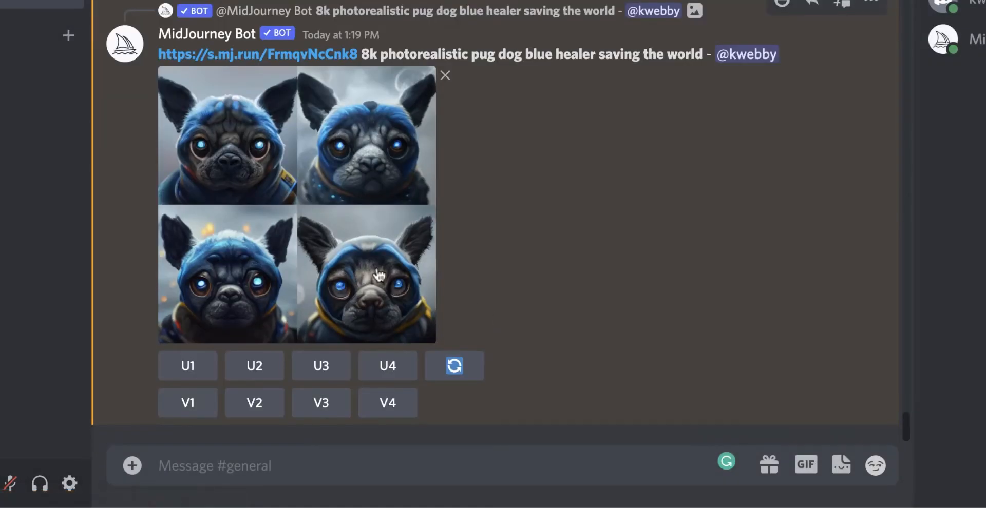
pyautogui.scroll(8, 379, 275)
pyautogui.click(411, 350)
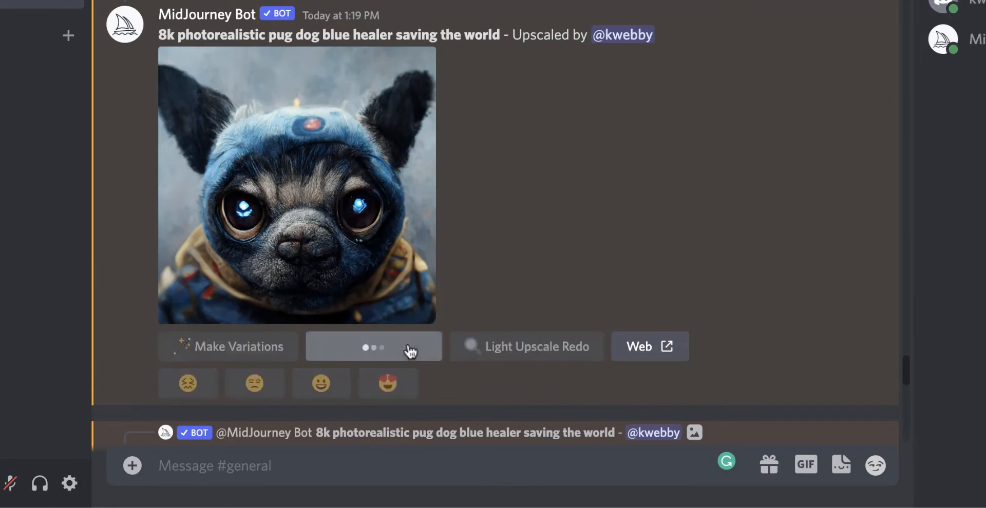
pyautogui.scroll(7, 661, 134)
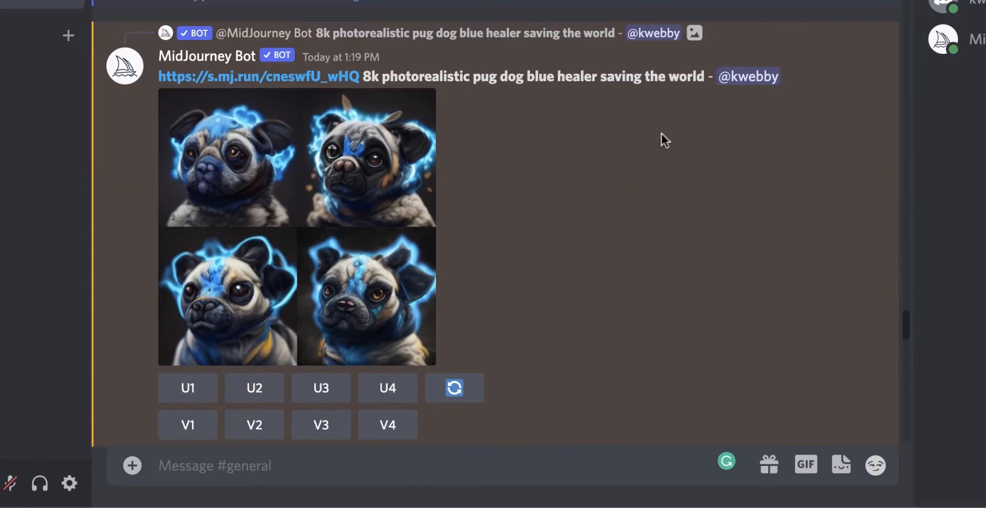
pyautogui.scroll(-1, 567, 176)
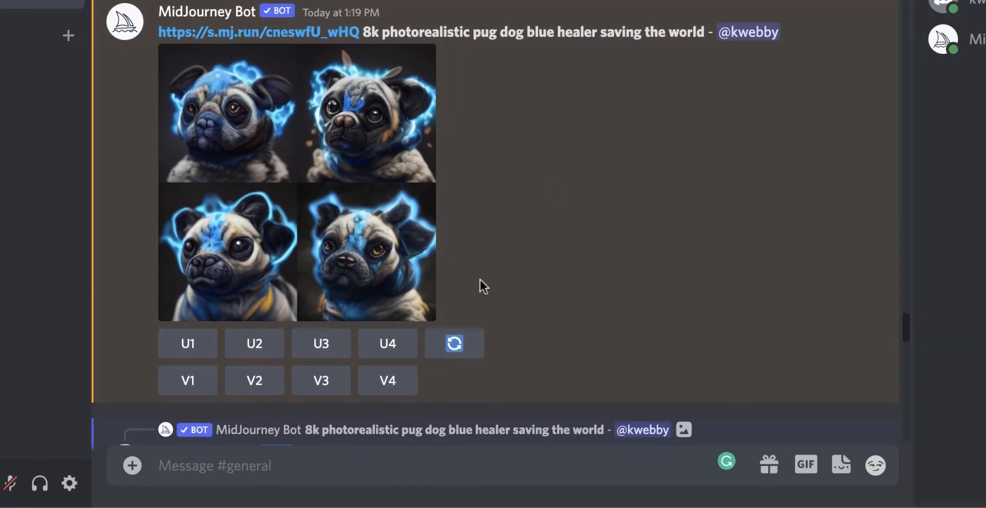
pyautogui.scroll(-15, 567, 242)
pyautogui.scroll(1, 481, 264)
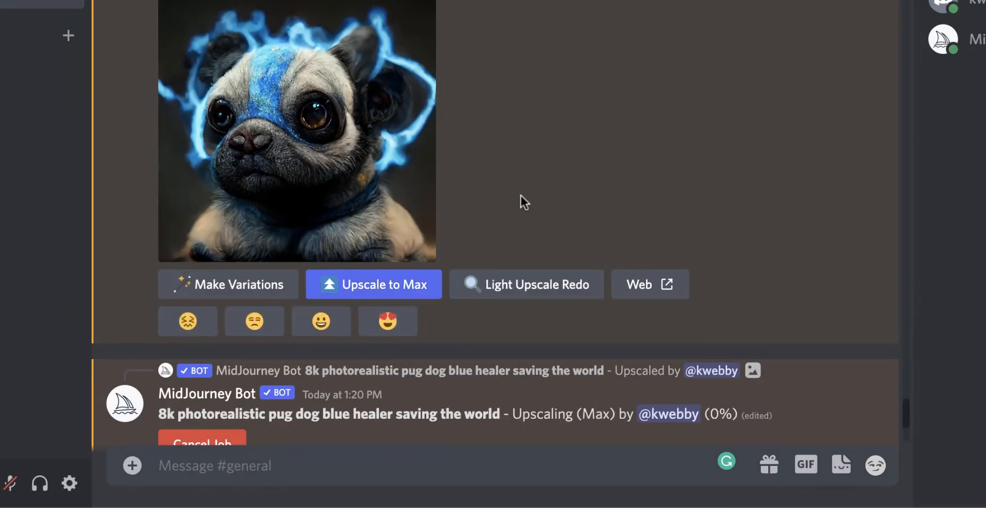
pyautogui.scroll(10, 532, 184)
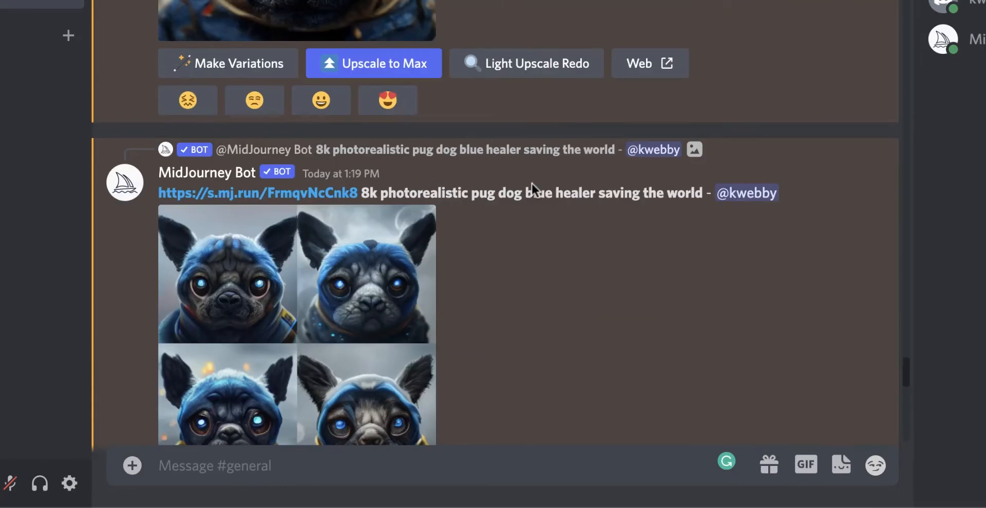
pyautogui.scroll(3, 532, 184)
pyautogui.scroll(-15, 532, 184)
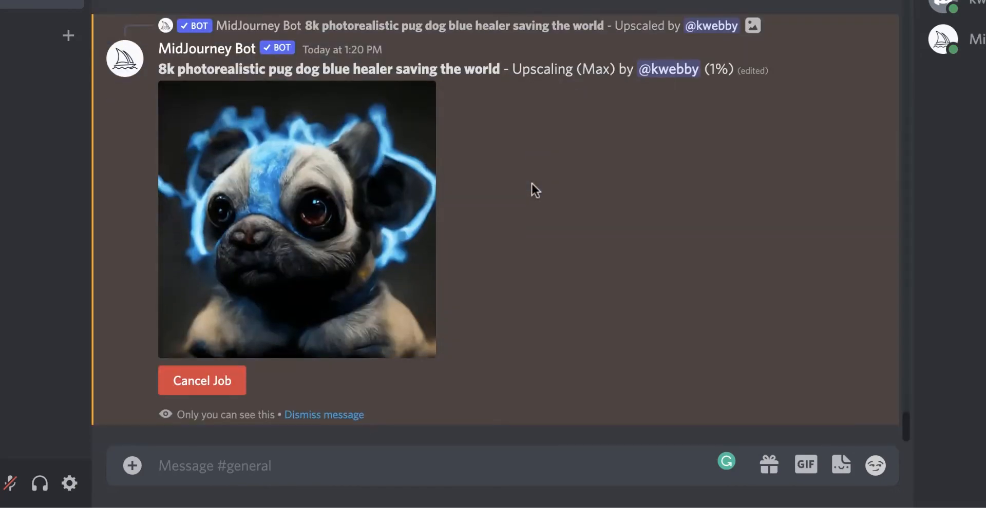
# Submit an /imagine request with the prompt "the batman in apocalyptic city lightning dark flames"
pyautogui.click(199, 464)
pyautogui.write('/')
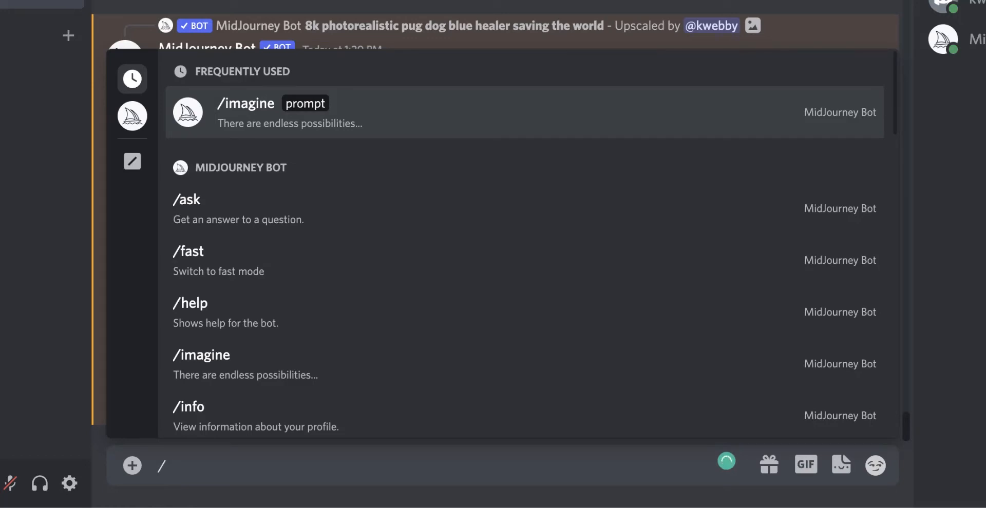
pyautogui.press('Return')
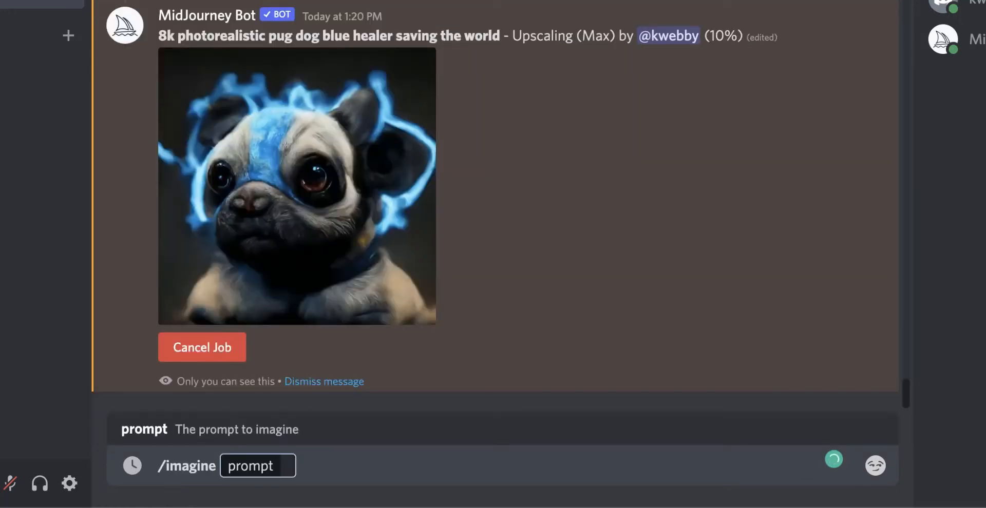
pyautogui.write('the batman')
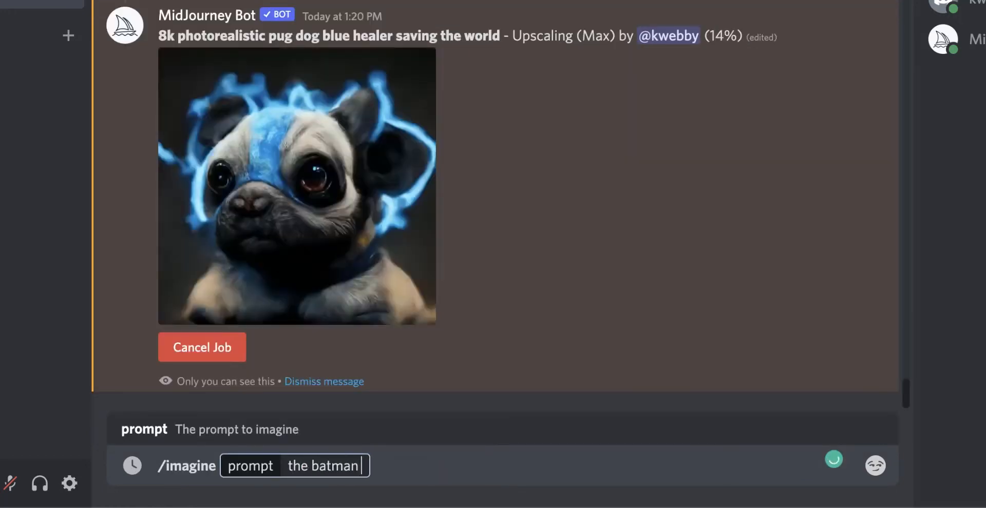
pyautogui.write(' in apocalyptic city')
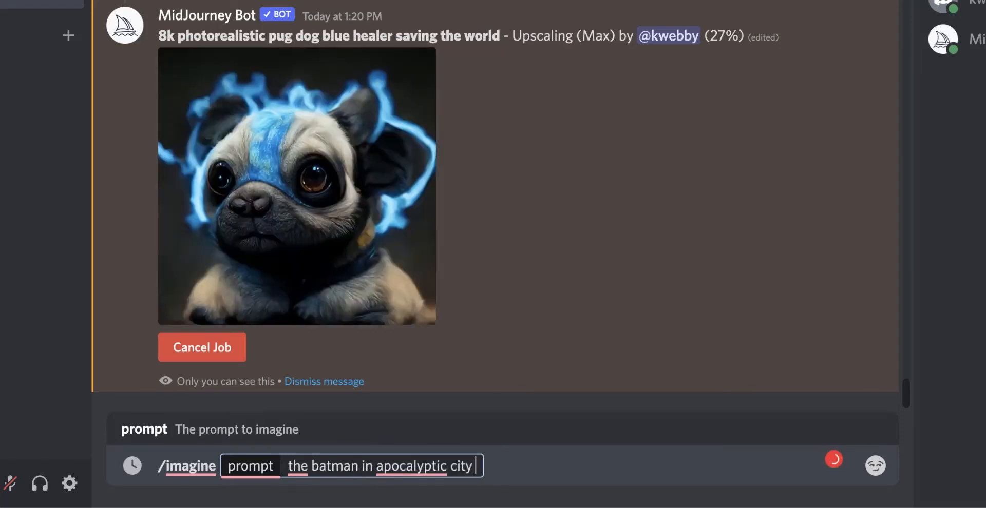
pyautogui.write(' lightning')
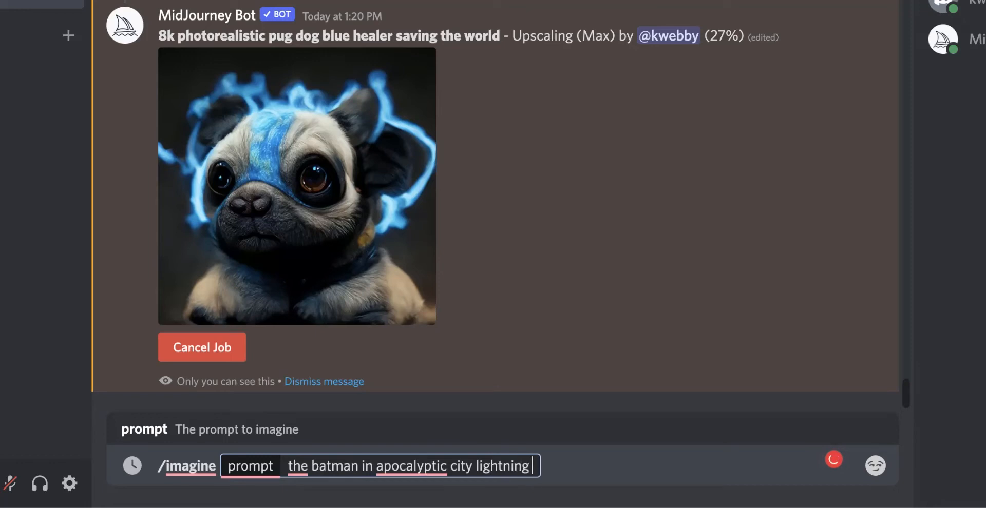
pyautogui.write(' dark')
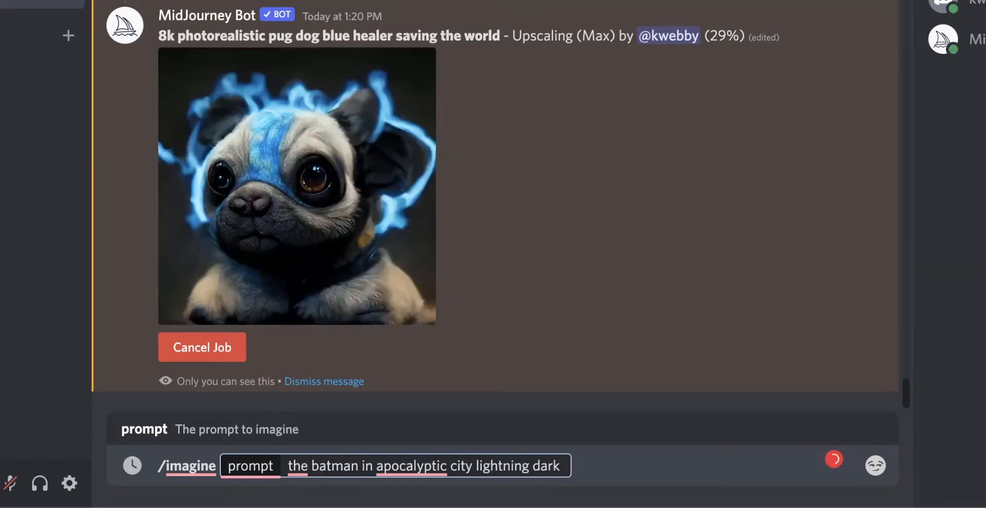
pyautogui.write(' flames')
pyautogui.press('Return')
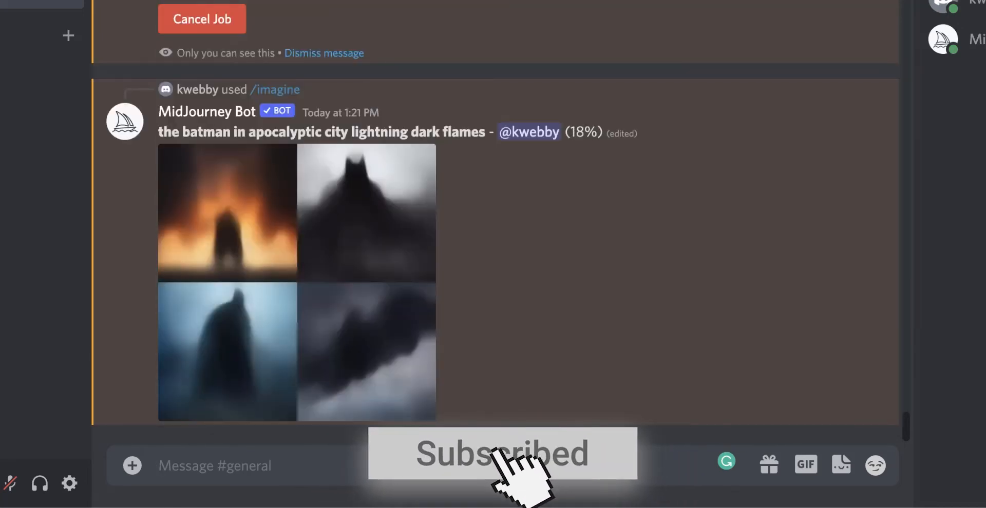
# Check both pug dog Max upscales in progress, enlarging the blue-flame pug preview twice and closing it
pyautogui.scroll(5, 575, 282)
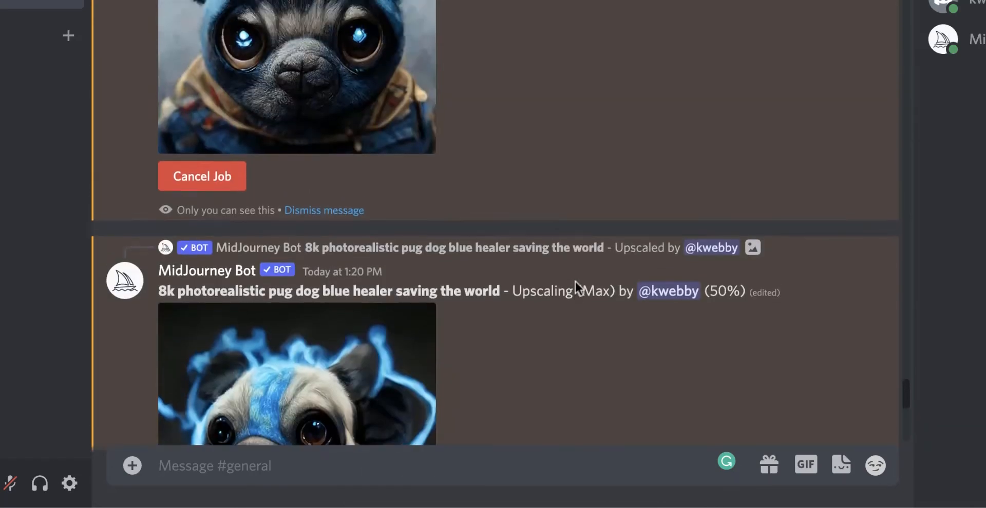
pyautogui.scroll(8, 575, 282)
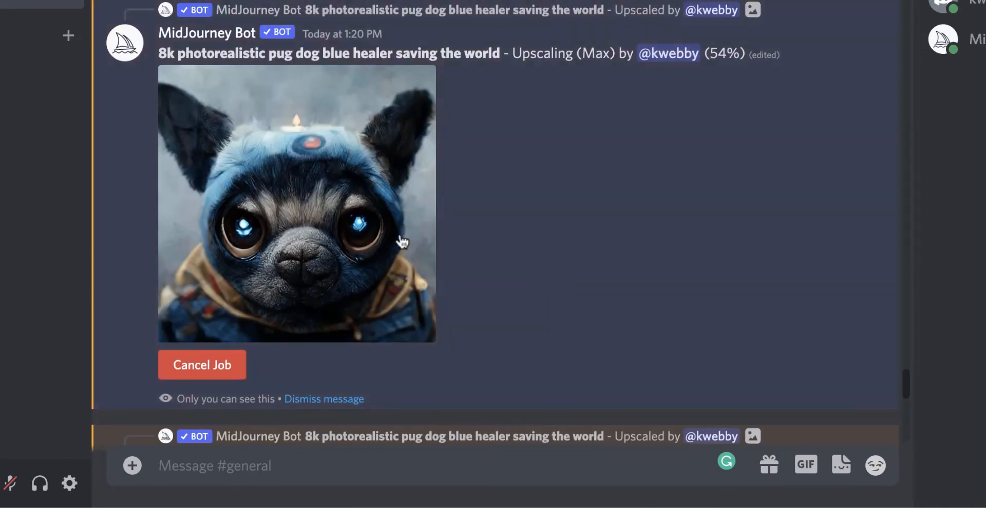
pyautogui.click(346, 211)
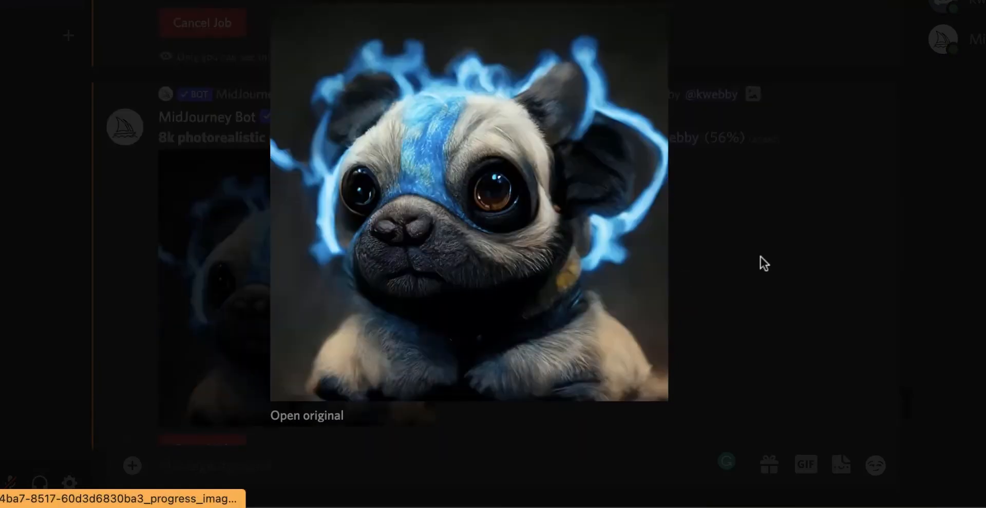
pyautogui.click(762, 261)
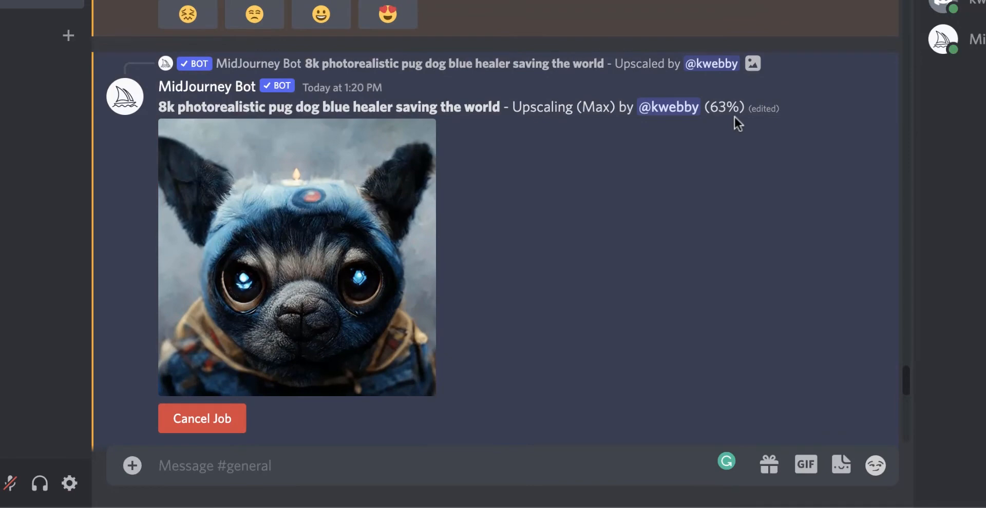
pyautogui.scroll(-8, 676, 222)
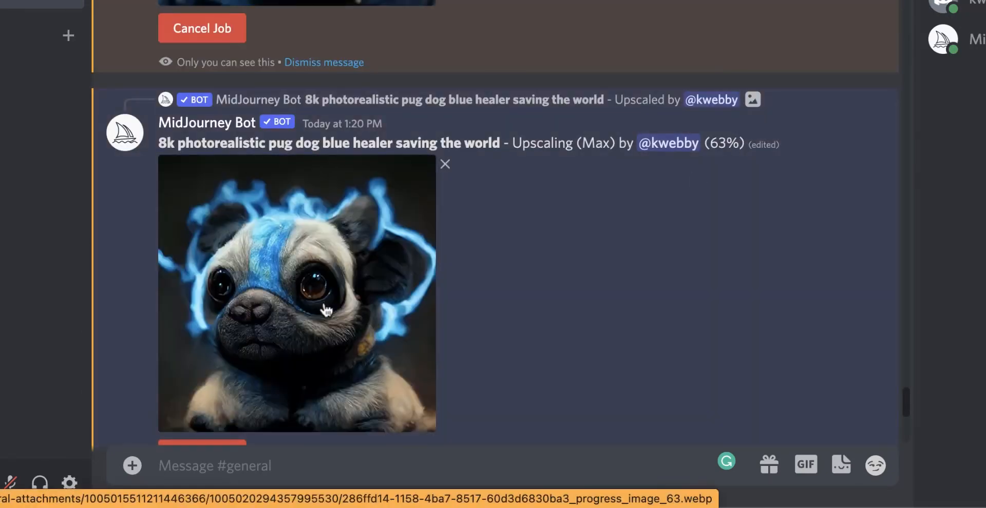
pyautogui.click(325, 308)
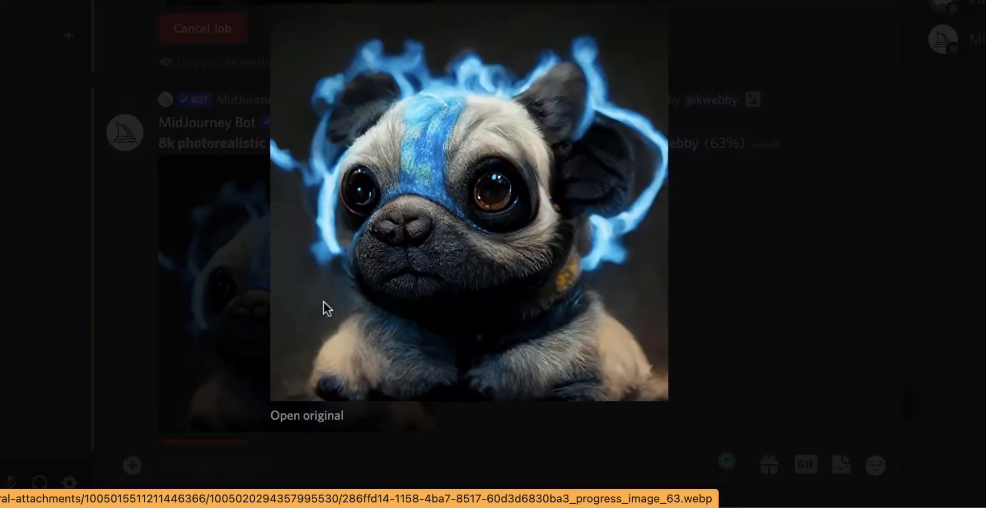
pyautogui.click(266, 356)
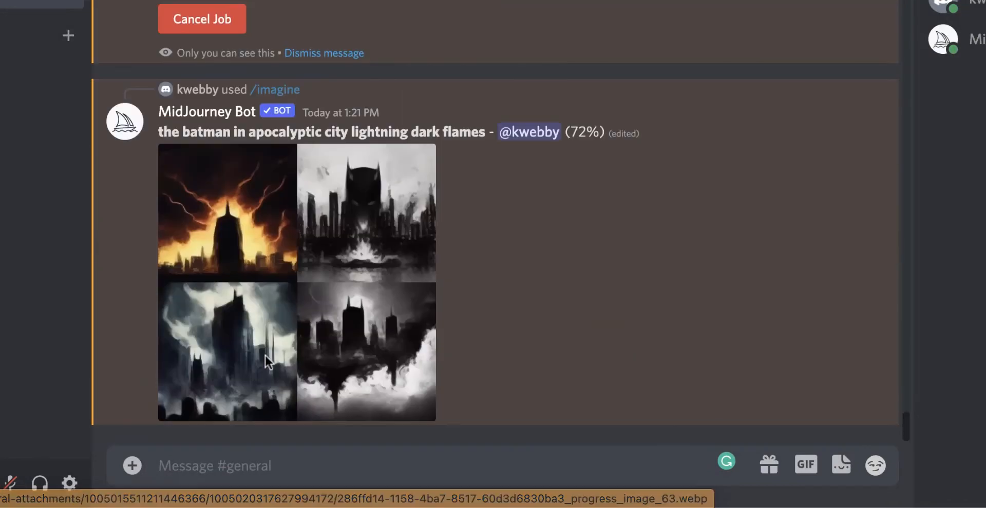
# Enlarge and close the Batman grid preview, and request variations and an upscale of image 1 from the finished grid
pyautogui.click(256, 237)
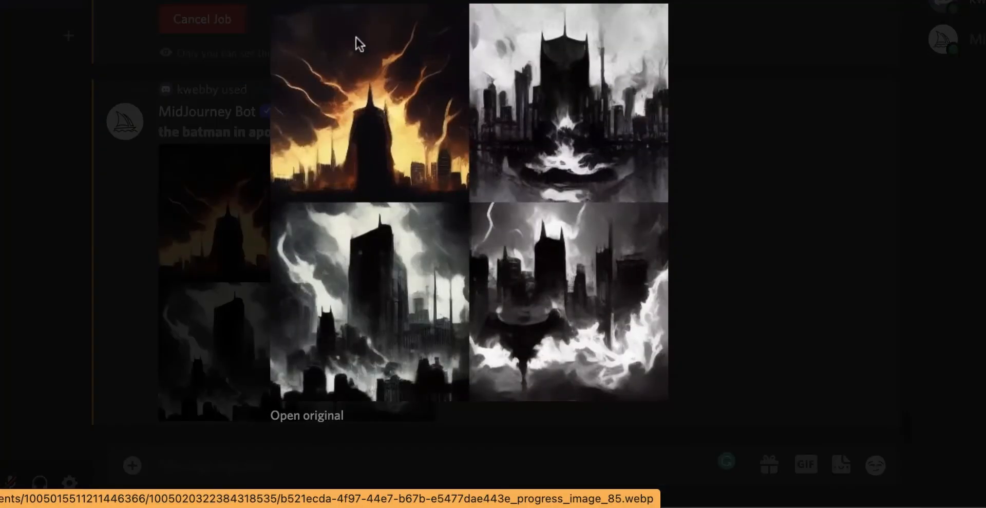
pyautogui.click(842, 273)
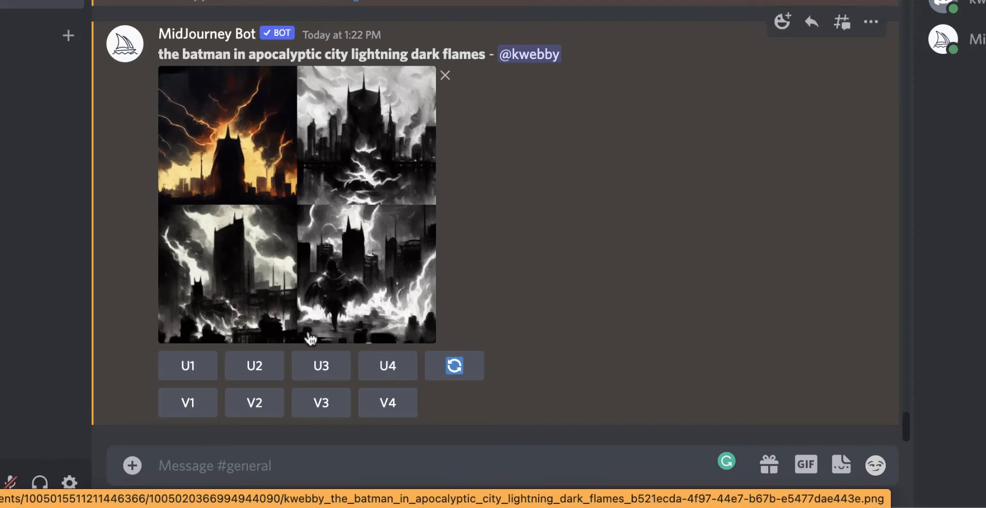
pyautogui.click(182, 408)
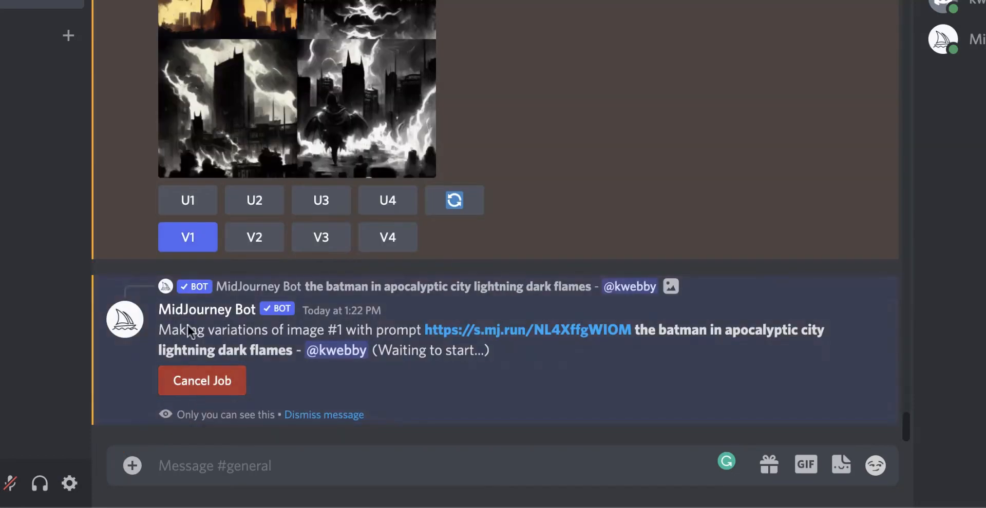
pyautogui.click(191, 200)
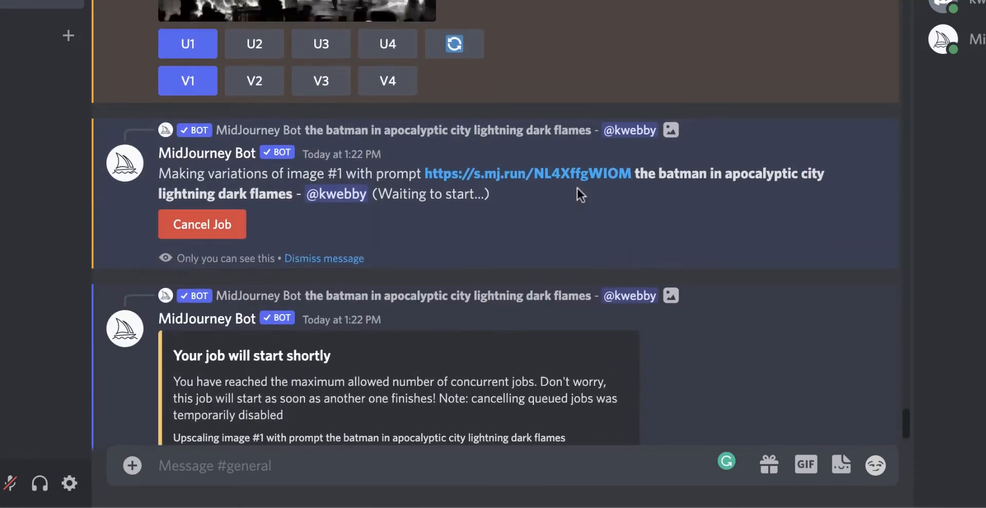
# Submit an /imagine request with the prompt "spooky nun 8k photorealistic, octane render, dark atmosphere,"
pyautogui.click(347, 465)
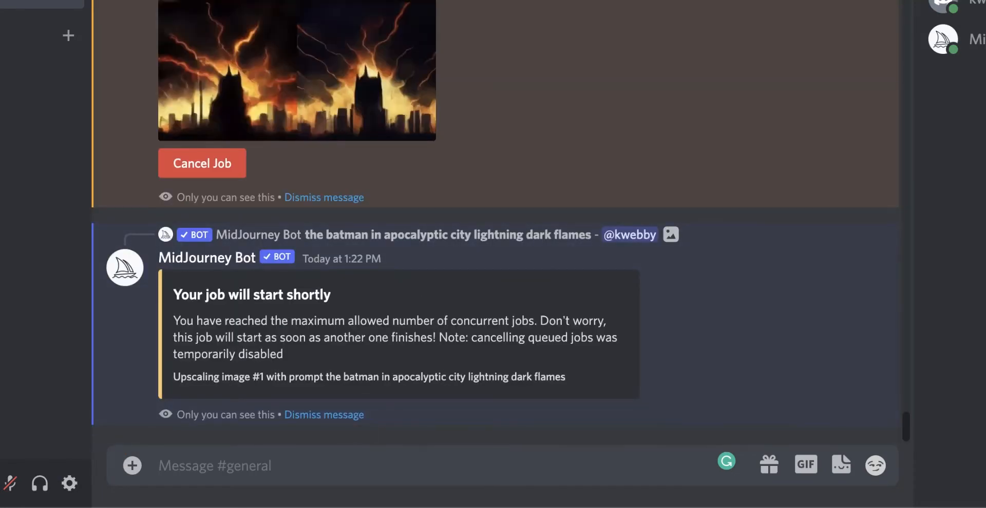
pyautogui.write('/imagin')
pyautogui.press('Tab')
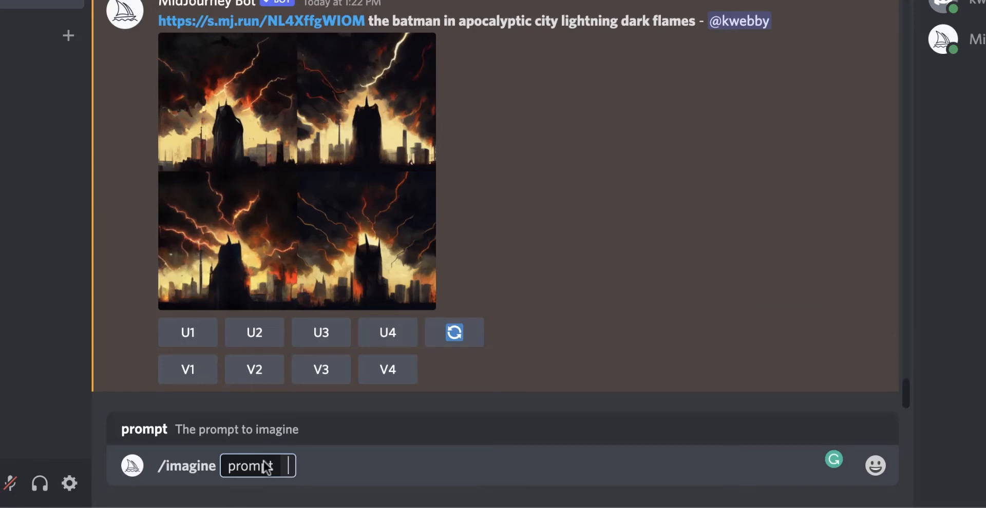
pyautogui.write('spp')
pyautogui.press('BackSpace')
pyautogui.write('ooky')
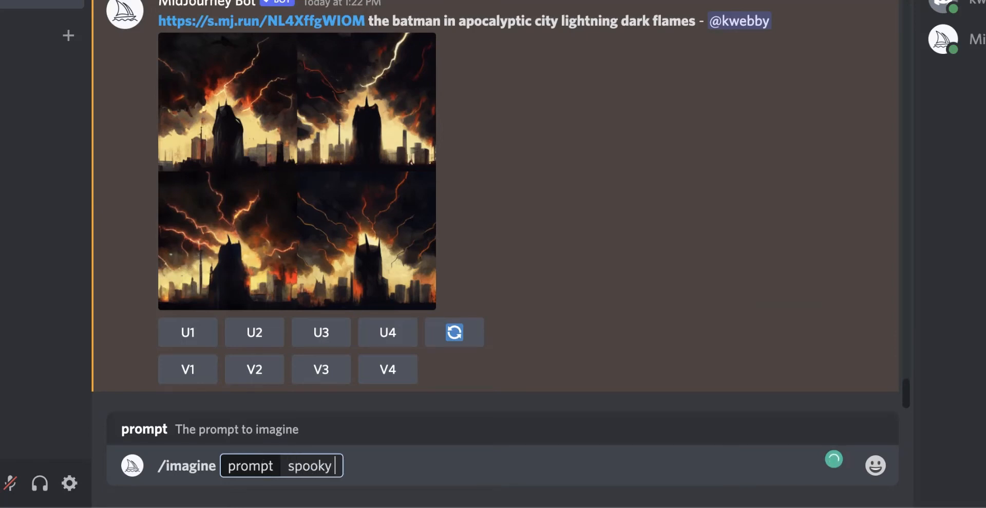
pyautogui.write(' nun 8k')
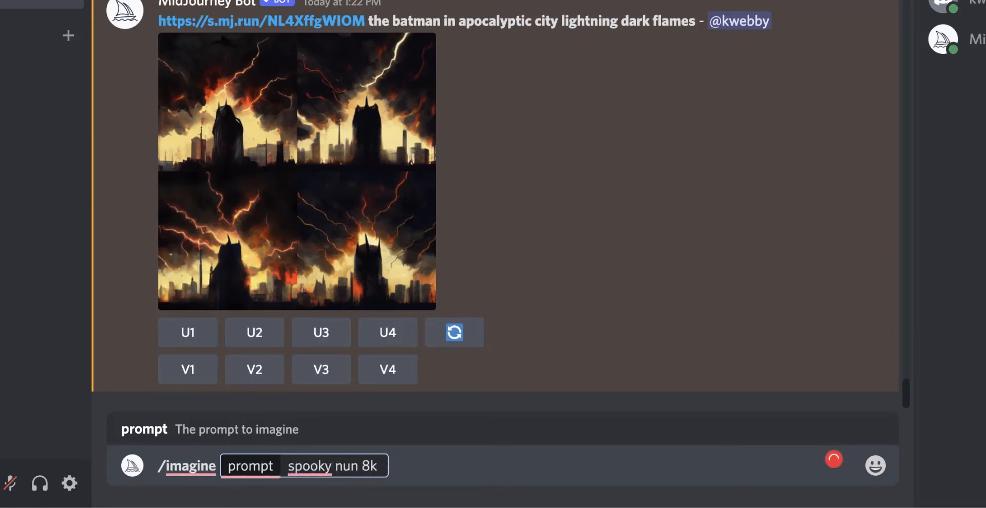
pyautogui.write(' photoreal')
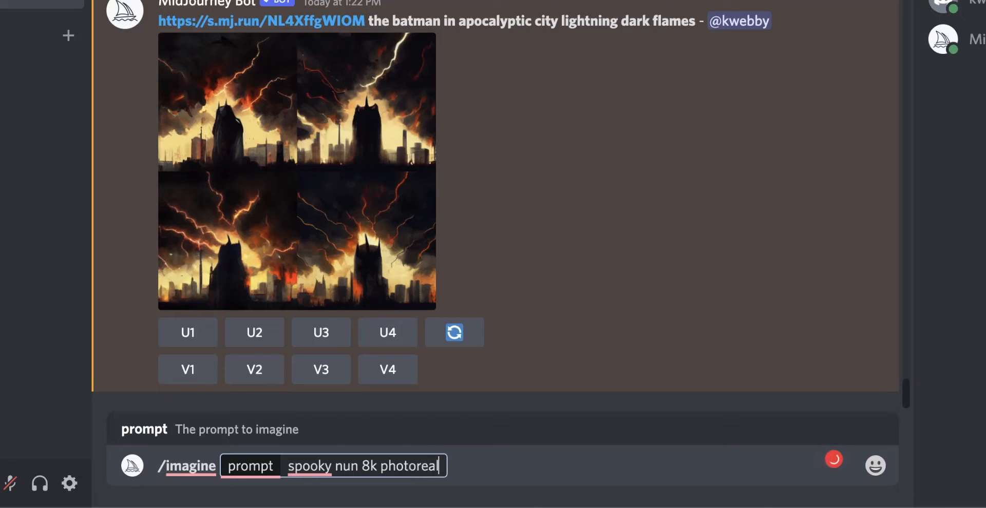
pyautogui.write('istic, octane')
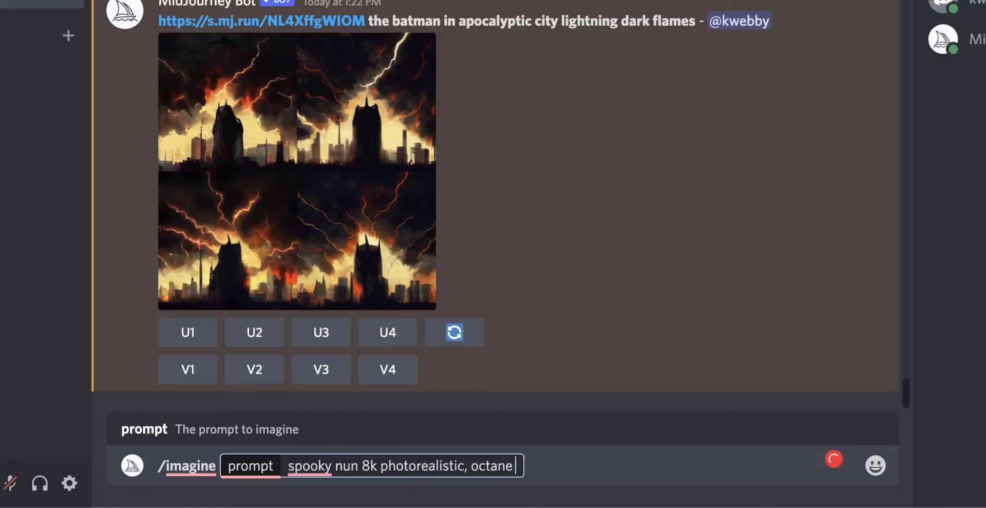
pyautogui.write(' render,')
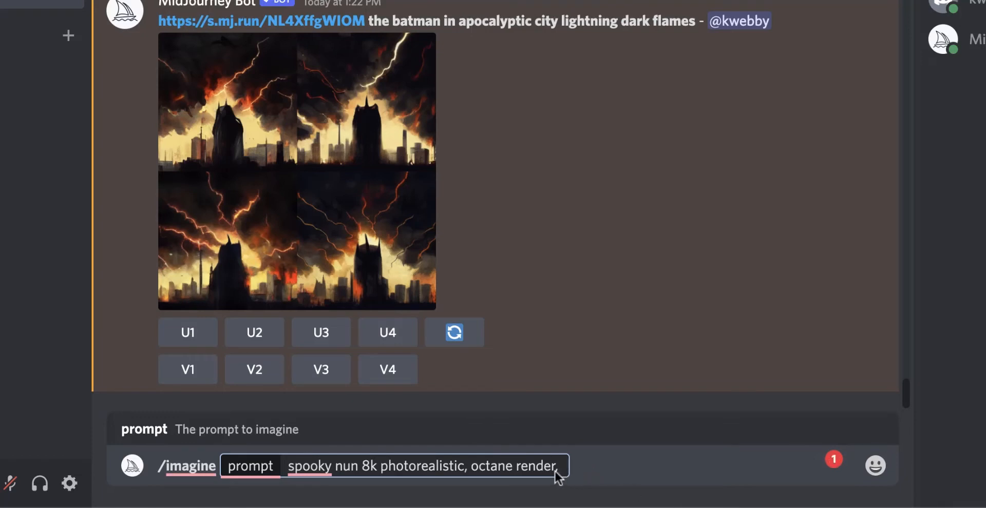
pyautogui.write('dar')
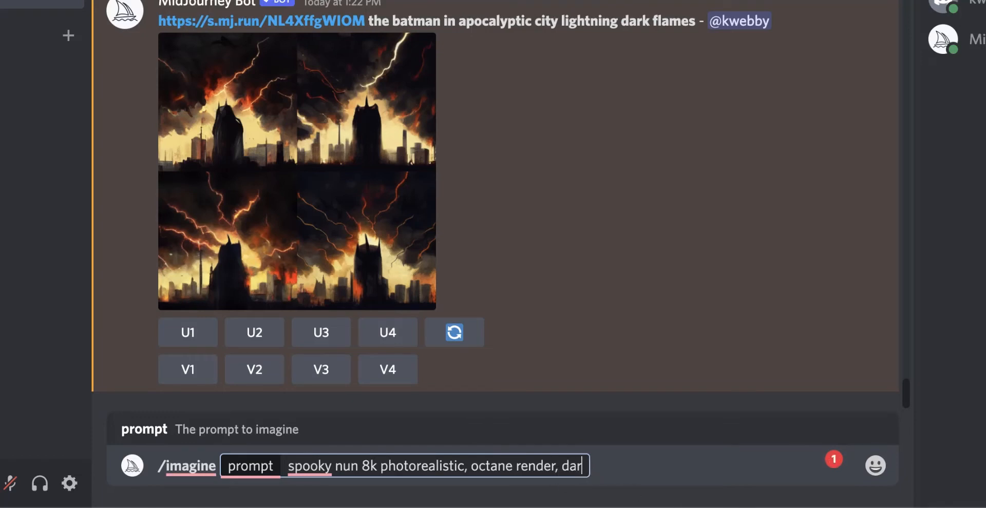
pyautogui.write('k atmosphere,')
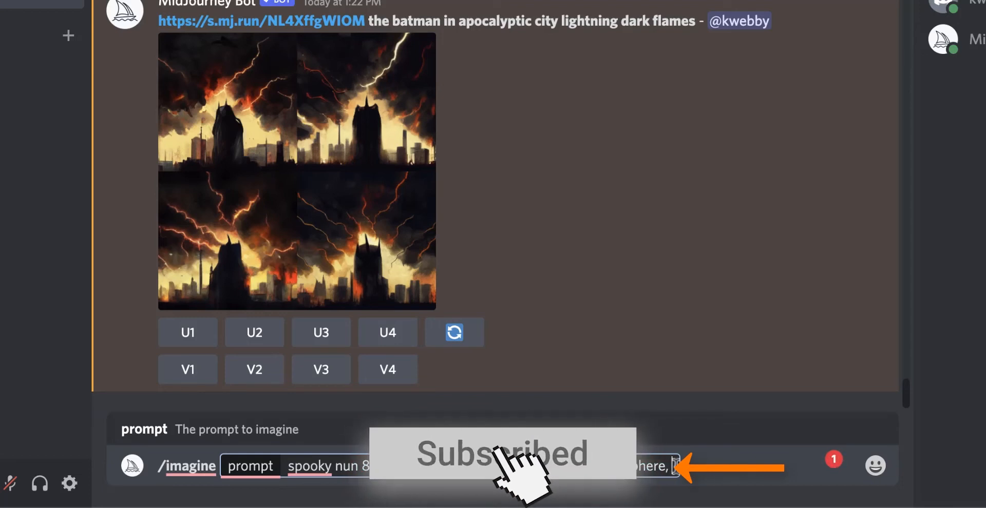
pyautogui.press('Return')
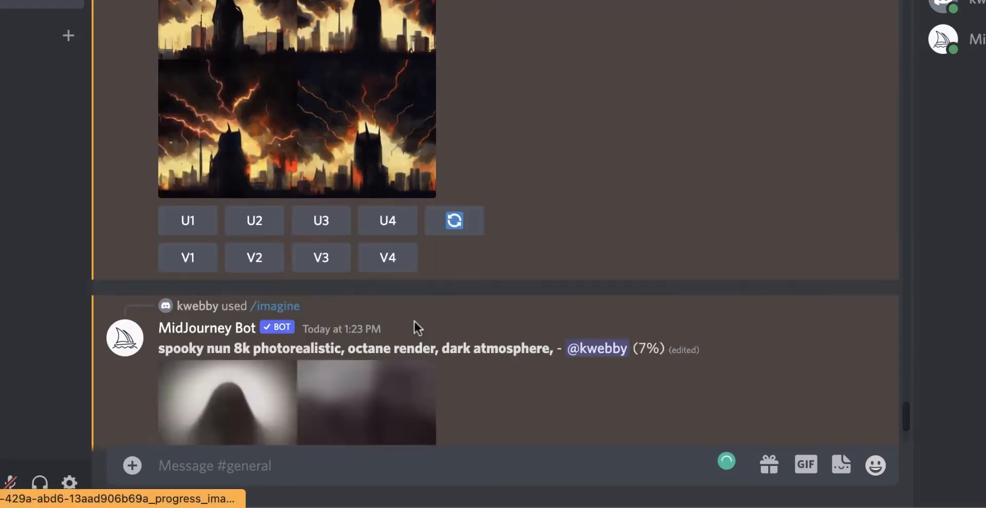
# Enlarge the Batman variations grid and the Batman upscale preview, opening the upscale preview's original image
pyautogui.scroll(5, 415, 322)
pyautogui.click(382, 361)
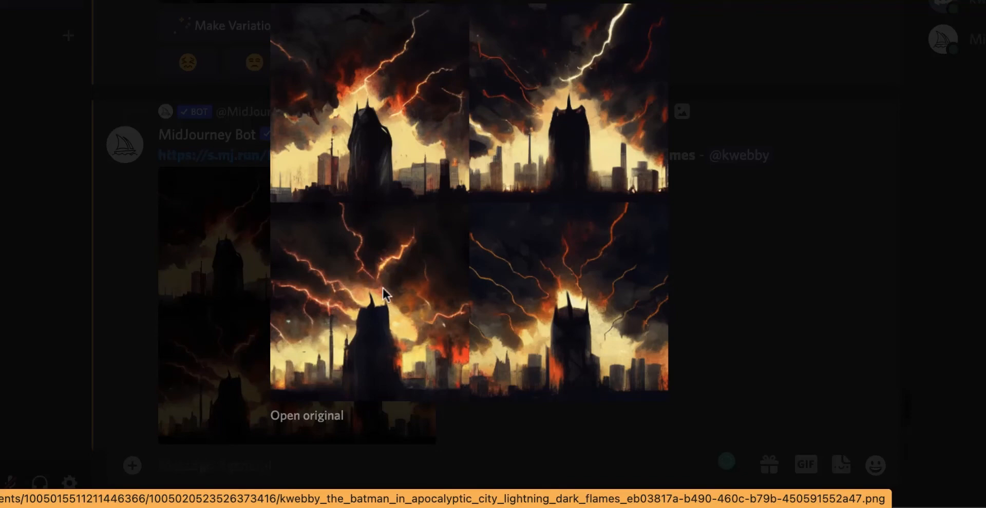
pyautogui.click(145, 332)
pyautogui.scroll(10, 145, 332)
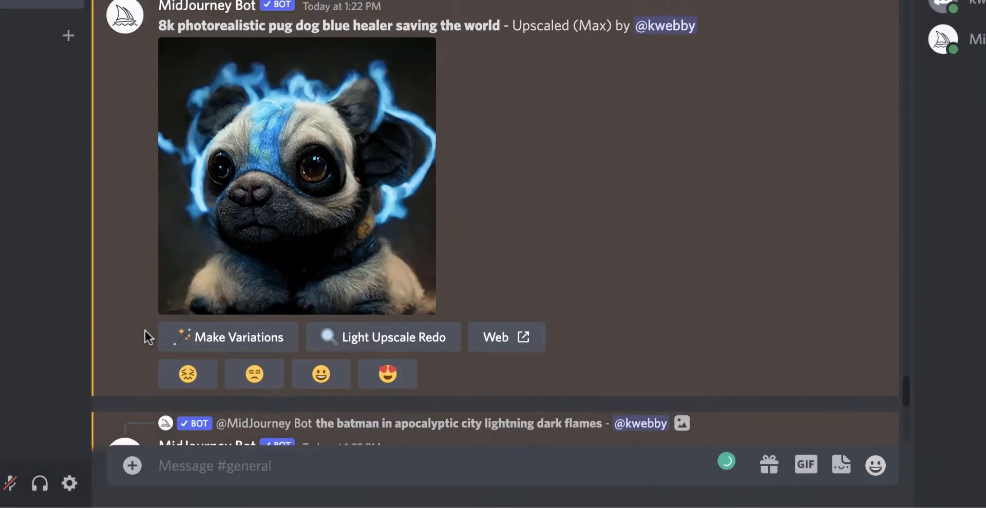
pyautogui.click(365, 131)
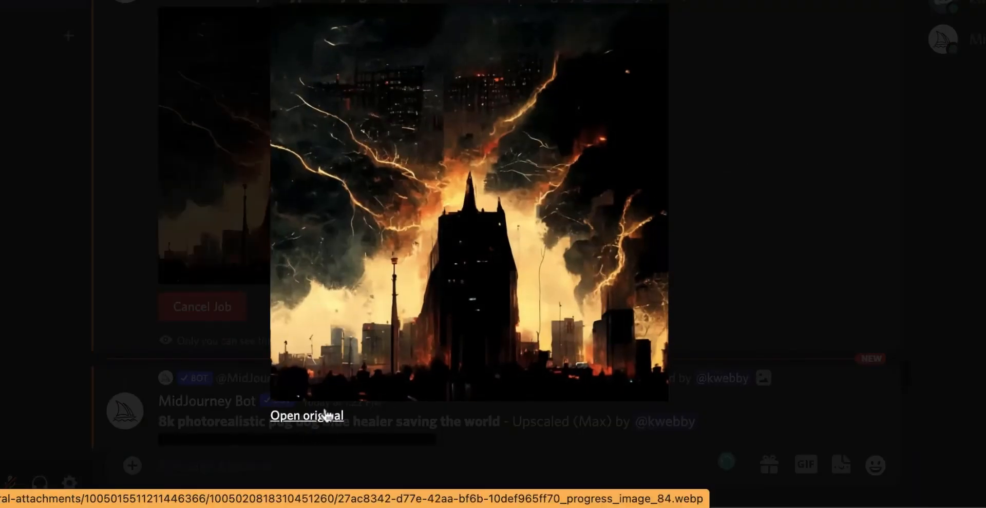
pyautogui.click(336, 419)
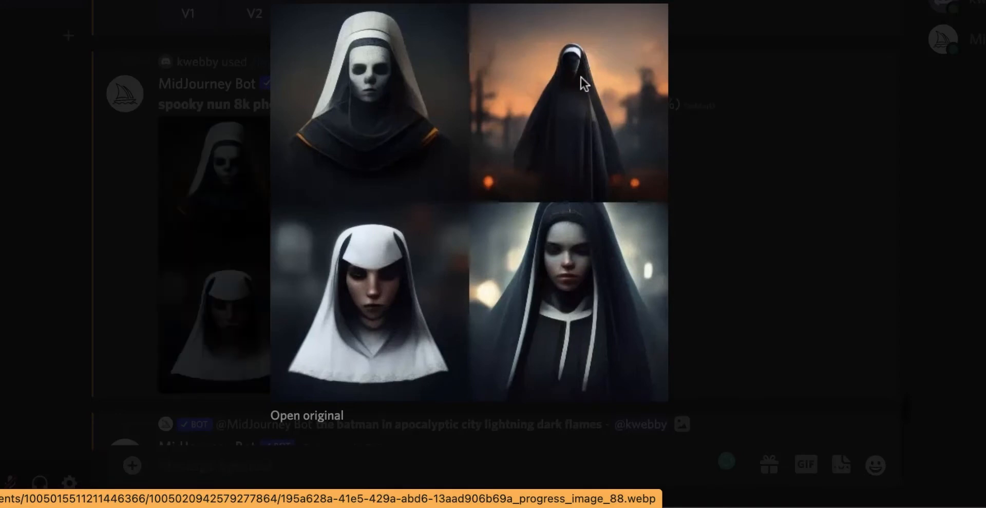
# Check the finished spooky nun grid enlarged and request upscales of images 1 and 2
pyautogui.click(732, 220)
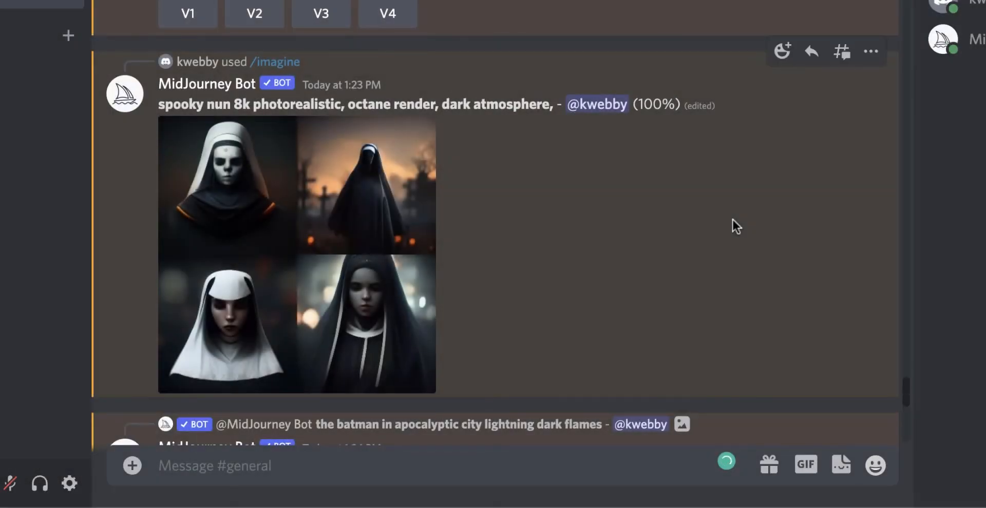
pyautogui.scroll(-10, 732, 220)
pyautogui.click(378, 281)
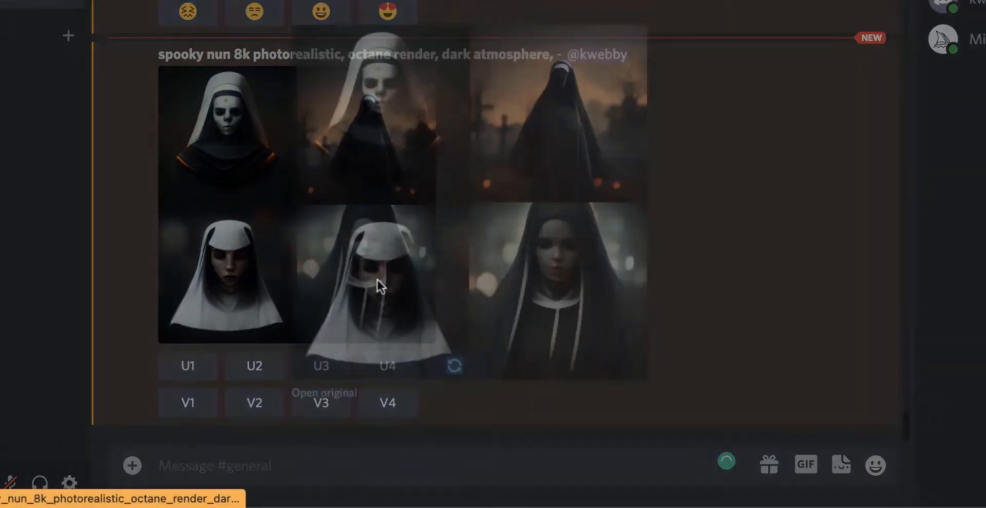
pyautogui.press('Escape')
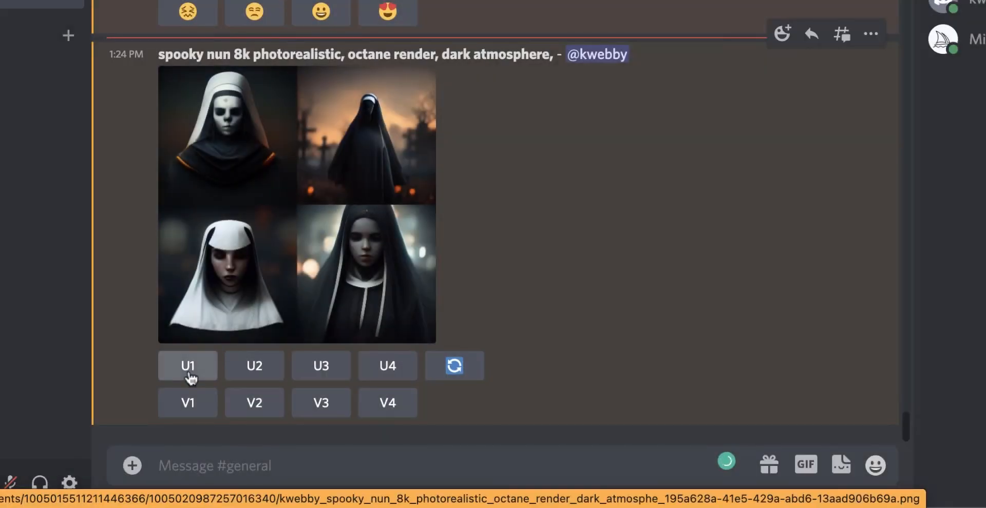
pyautogui.click(189, 373)
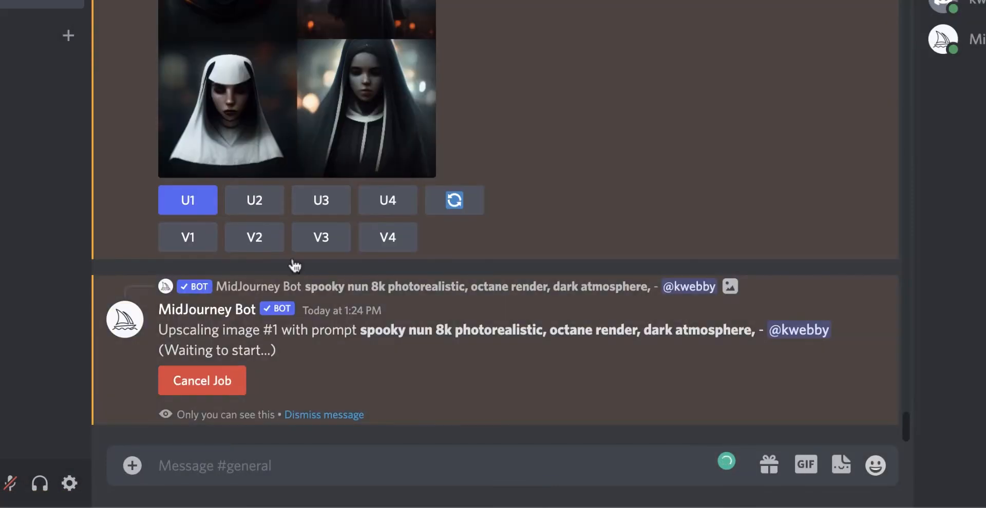
pyautogui.click(255, 203)
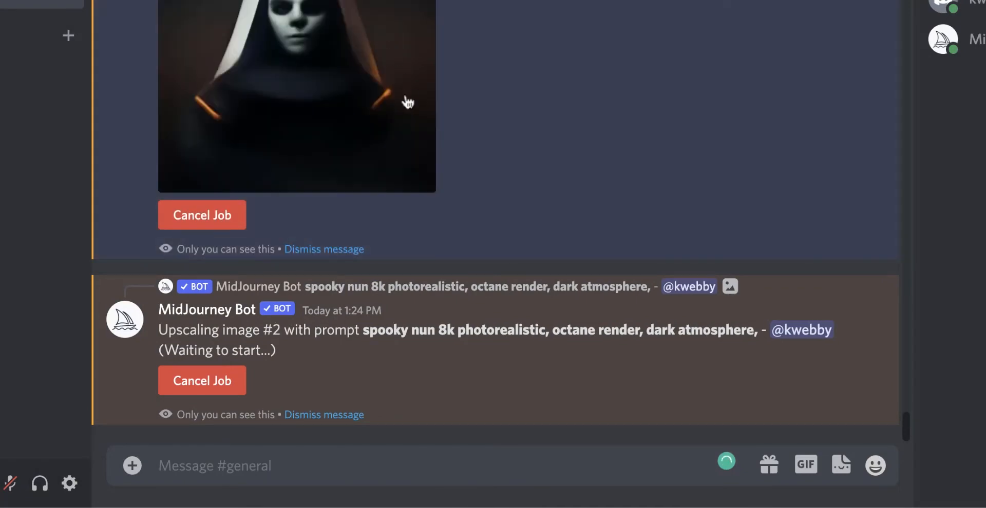
# Enlarge and close the in-progress upscale previews of the white-veiled nun and the graveyard nun
pyautogui.click(377, 165)
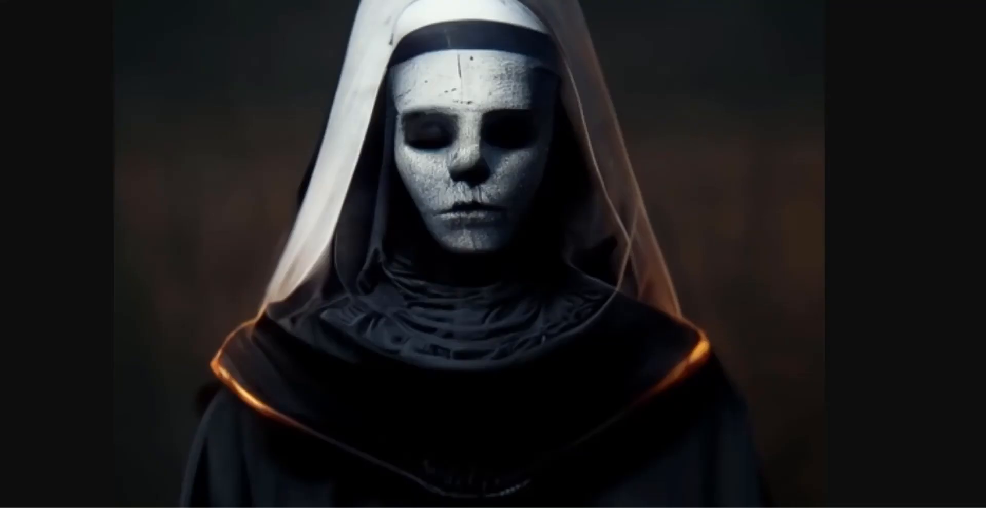
pyautogui.press('super+w')
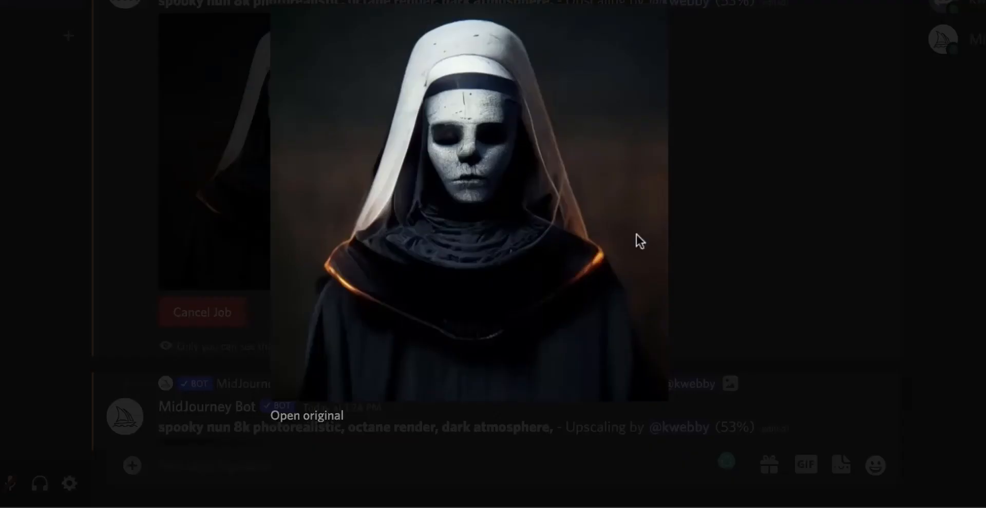
pyautogui.press('Escape')
pyautogui.click(362, 173)
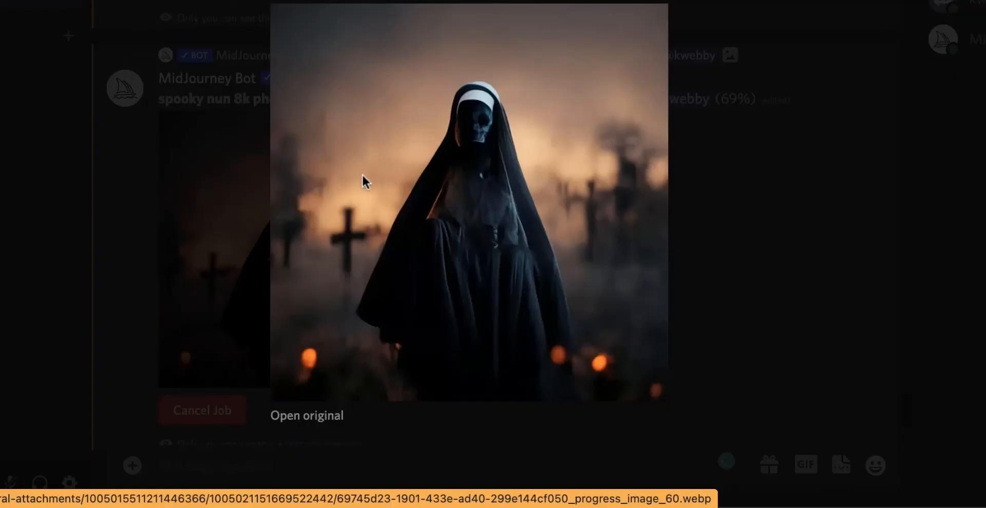
pyautogui.click(36, 321)
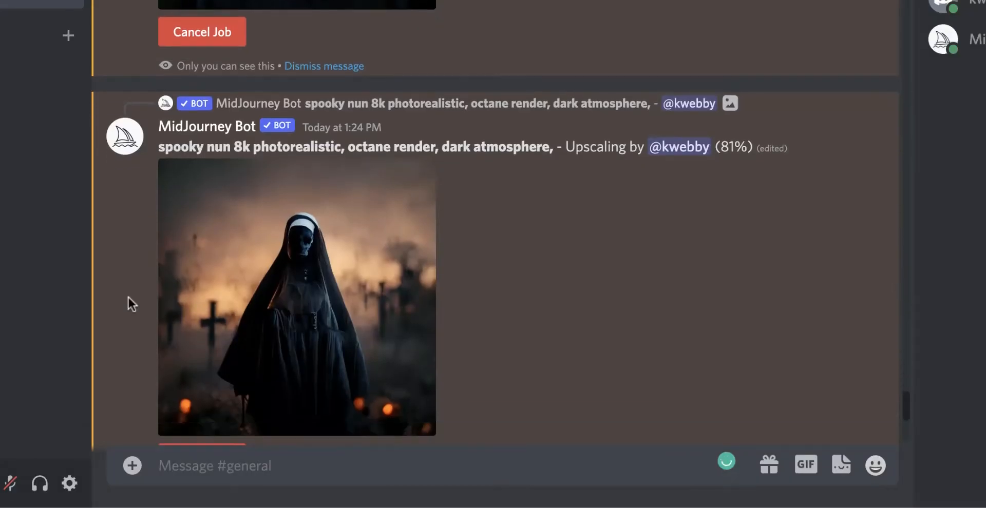
pyautogui.click(335, 207)
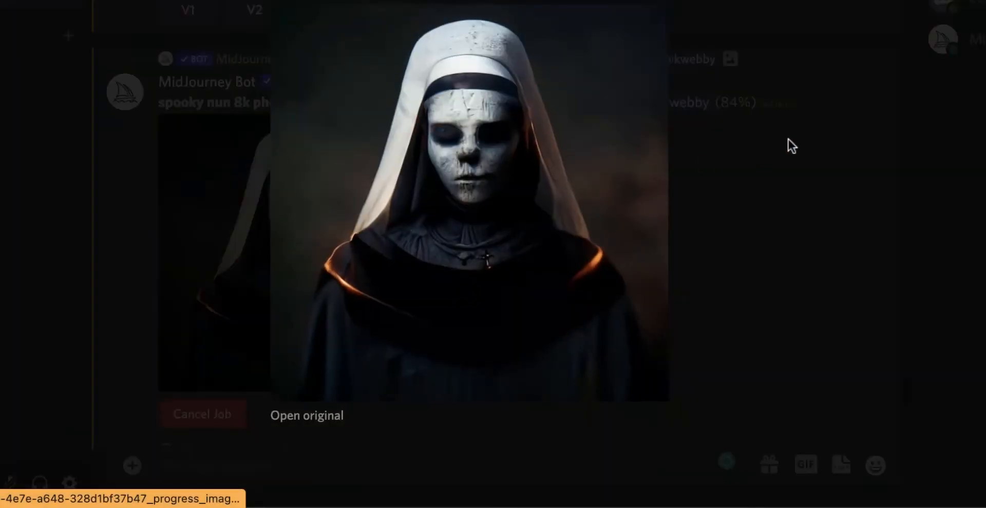
pyautogui.click(790, 147)
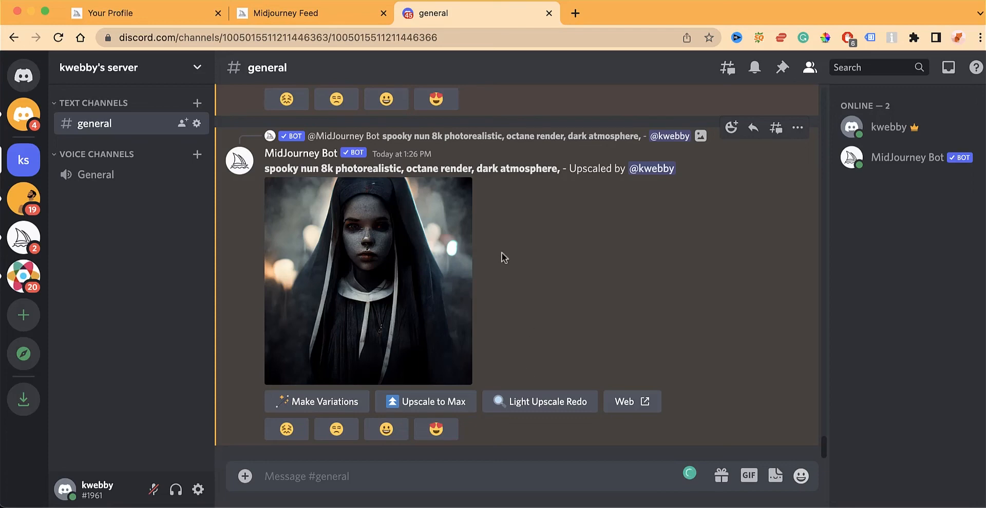
# Switch to the Midjourney website, open the home profile page and reload it to update the image gallery
pyautogui.scroll(15, 501, 253)
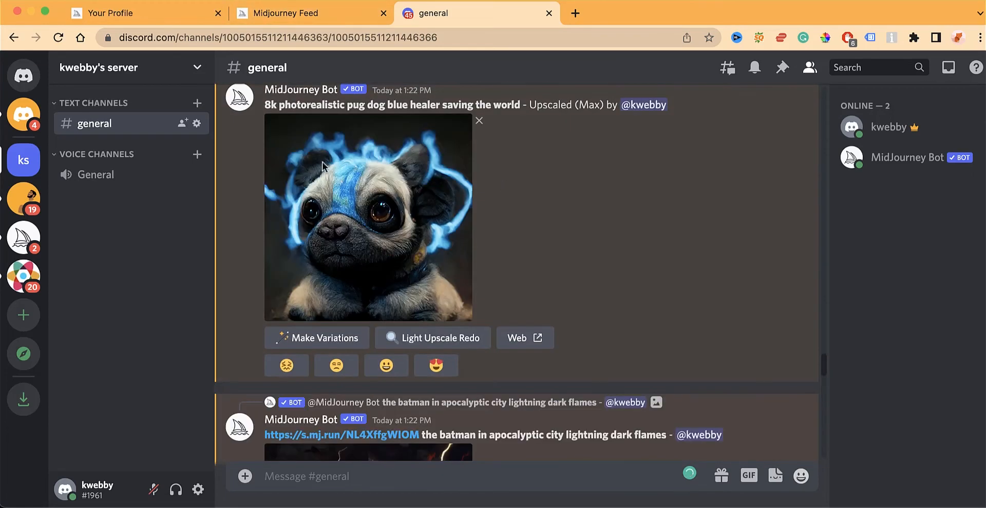
pyautogui.click(273, 13)
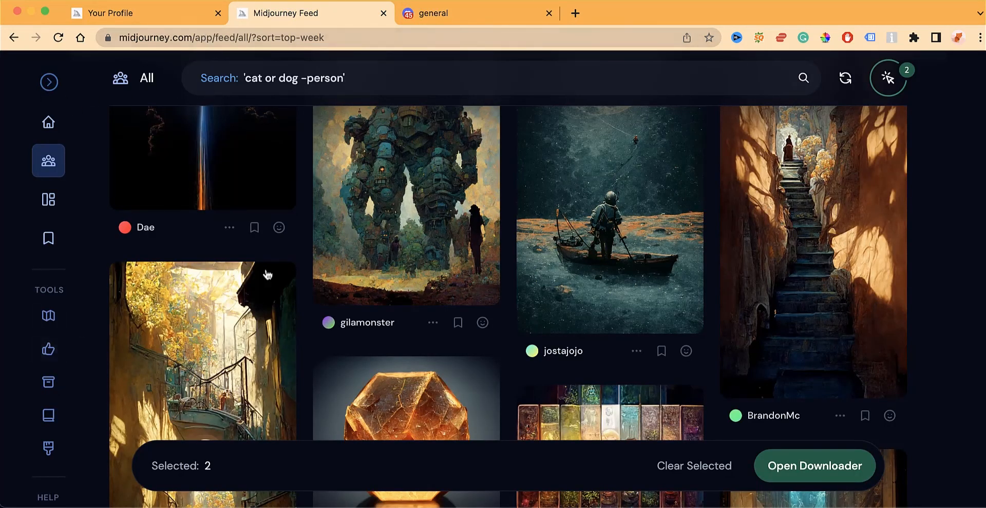
pyautogui.click(63, 124)
pyautogui.scroll(-10, 189, 198)
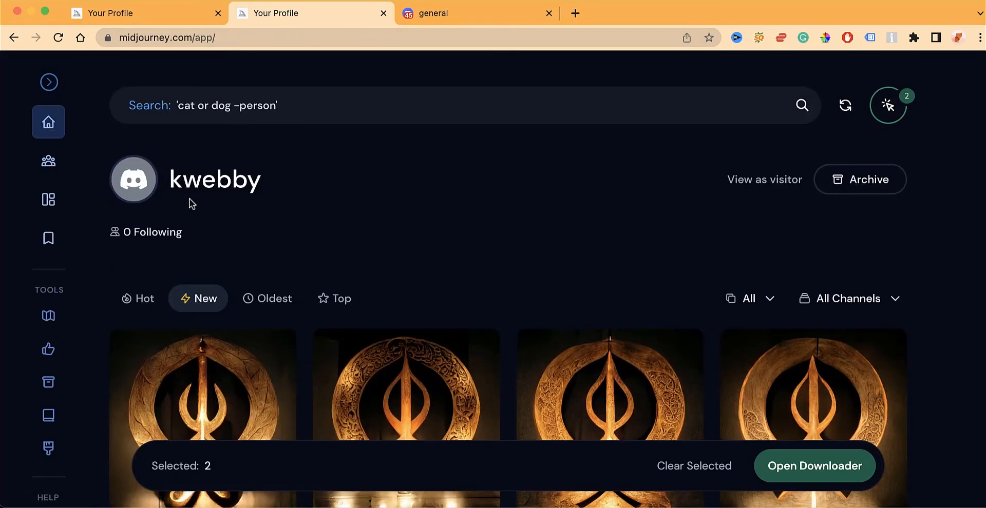
pyautogui.scroll(9, 192, 215)
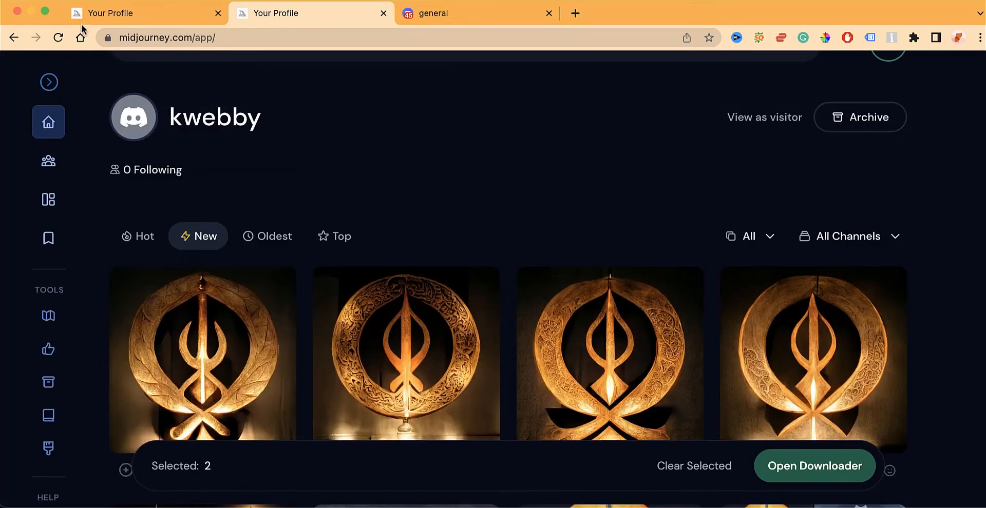
pyautogui.click(58, 37)
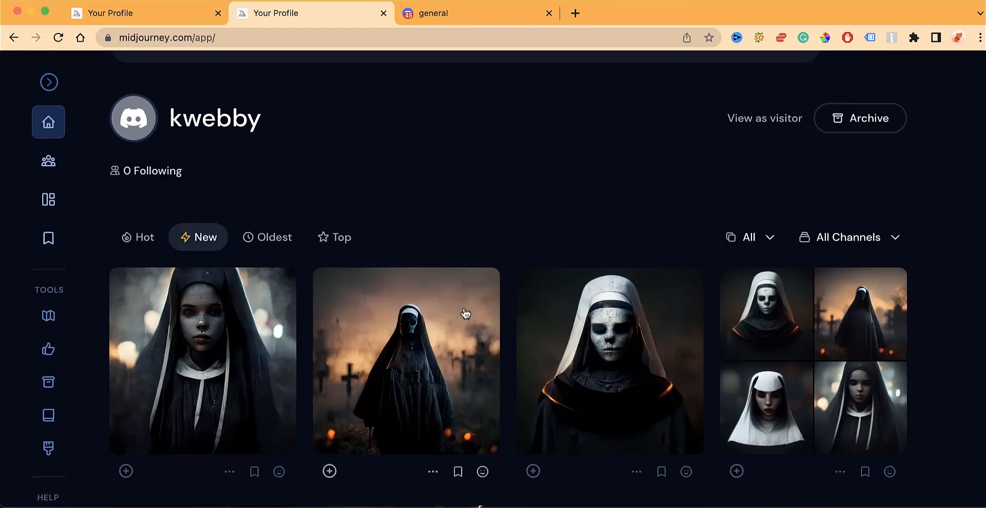
# Browse the profile's generated images, then open and close the detail view of the white-veiled nun
pyautogui.scroll(-9, 436, 338)
pyautogui.scroll(-20, 435, 337)
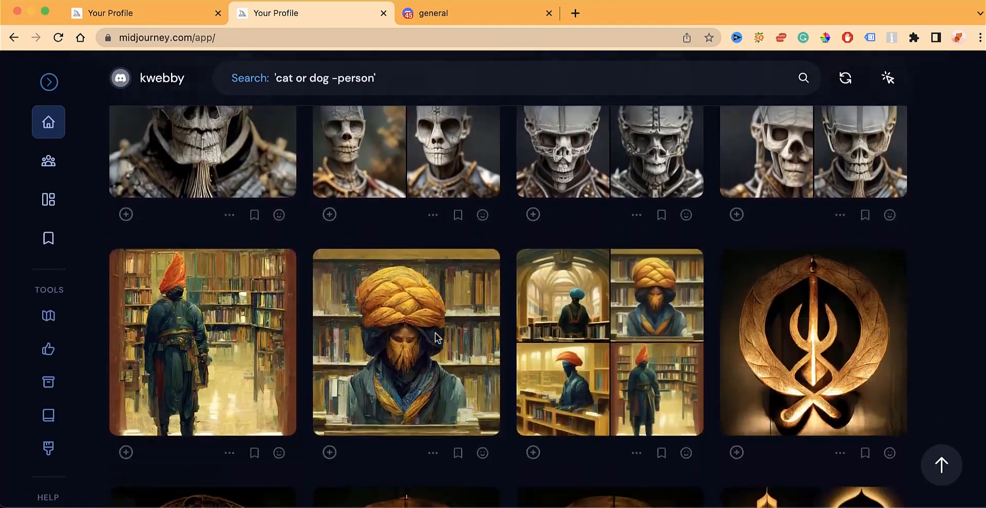
pyautogui.scroll(20, 435, 337)
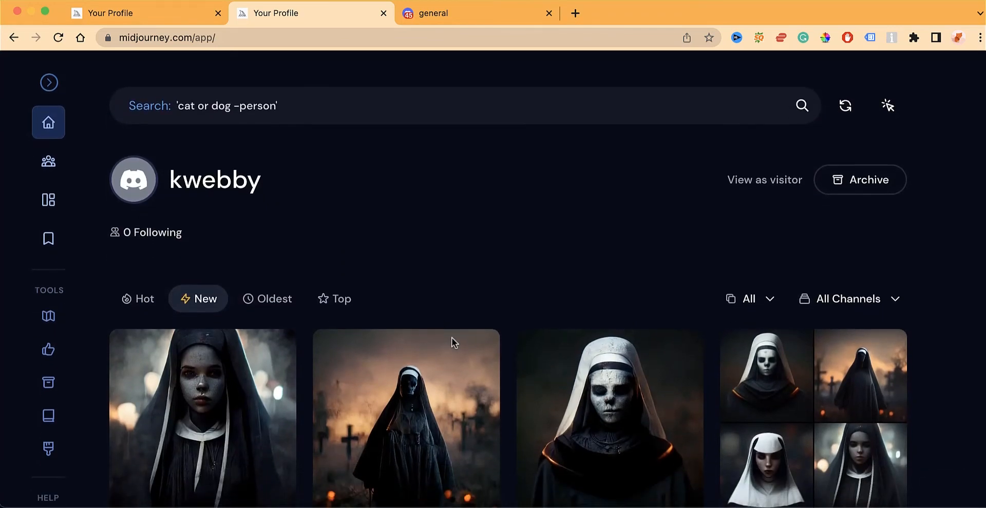
pyautogui.click(630, 363)
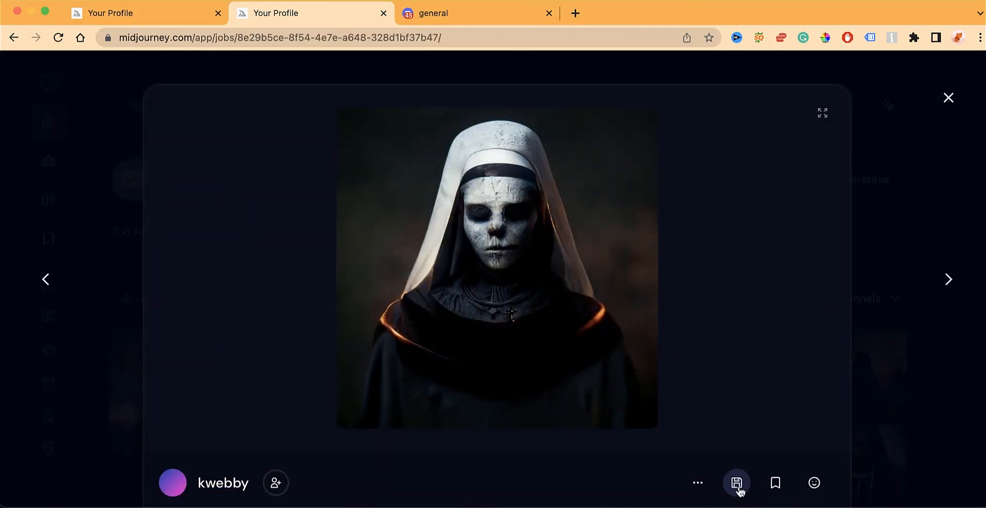
pyautogui.click(900, 226)
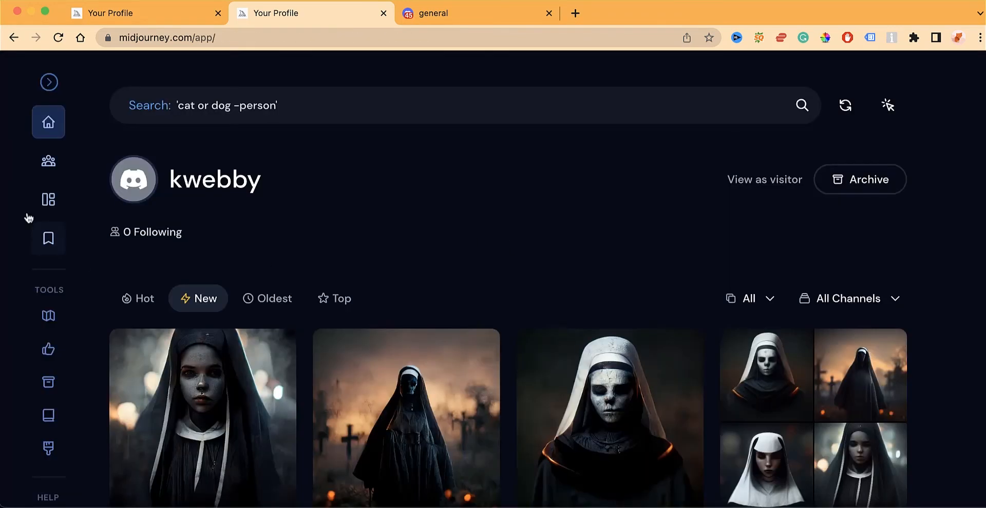
# Open the Community Feed, expand the navigation labels, sort the feed by New and collapse the labels again
pyautogui.click(58, 157)
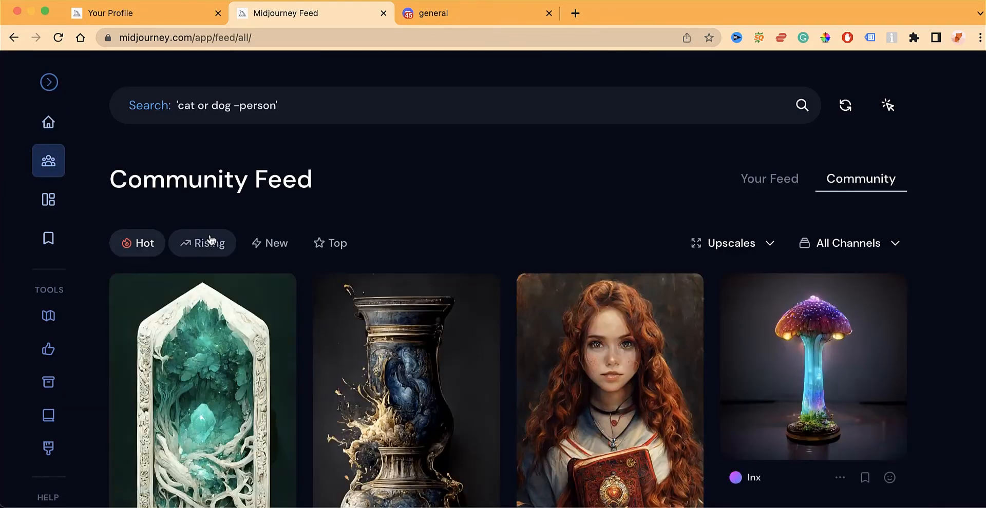
pyautogui.click(49, 91)
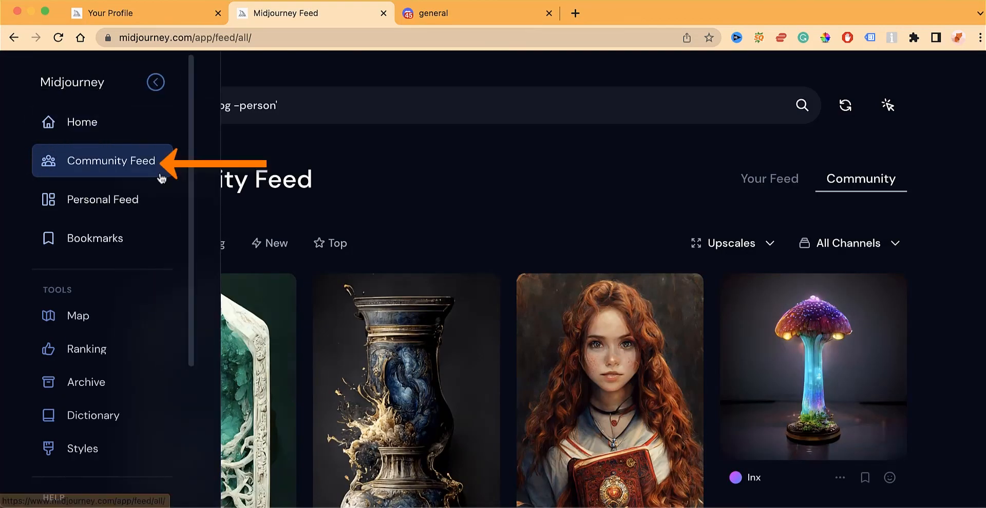
pyautogui.scroll(-5, 314, 348)
pyautogui.scroll(5, 314, 348)
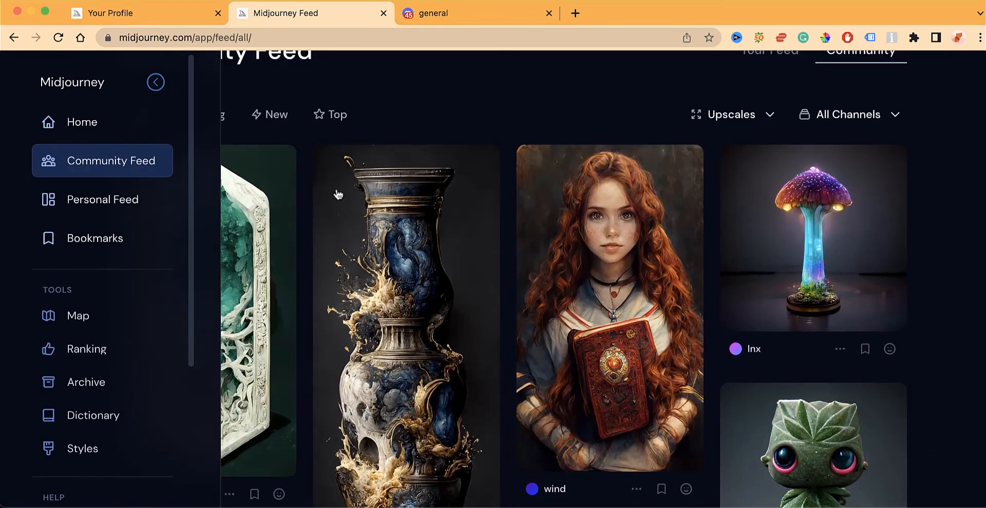
pyautogui.click(290, 186)
pyautogui.scroll(-2, 392, 255)
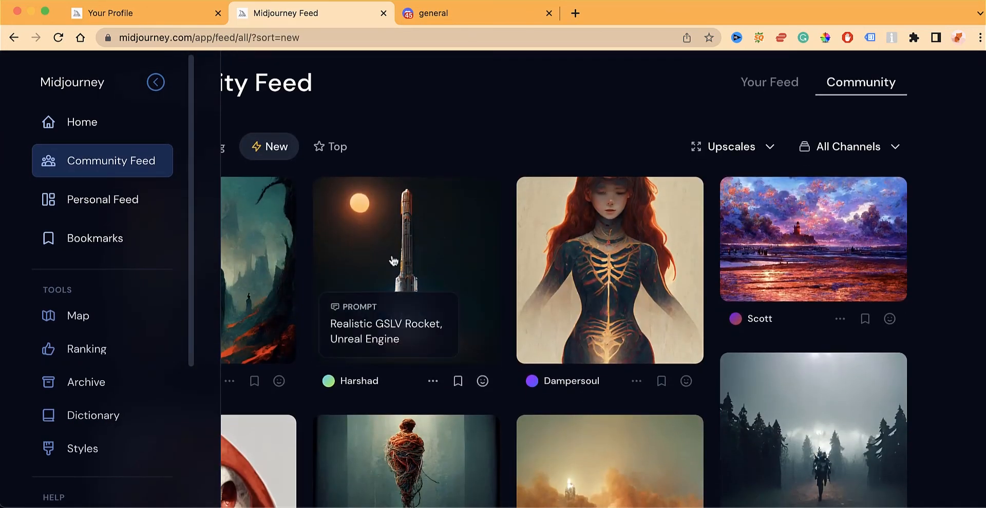
pyautogui.scroll(2, 438, 193)
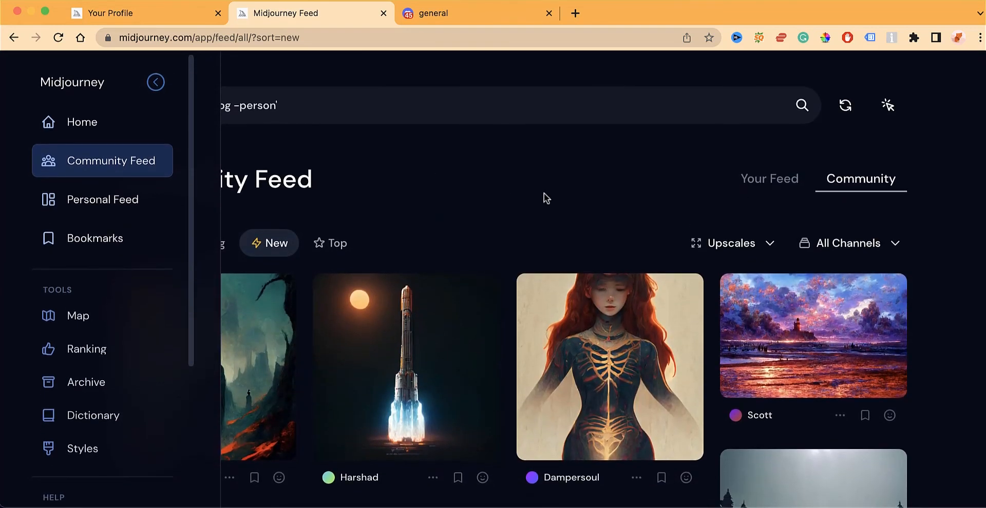
pyautogui.click(155, 82)
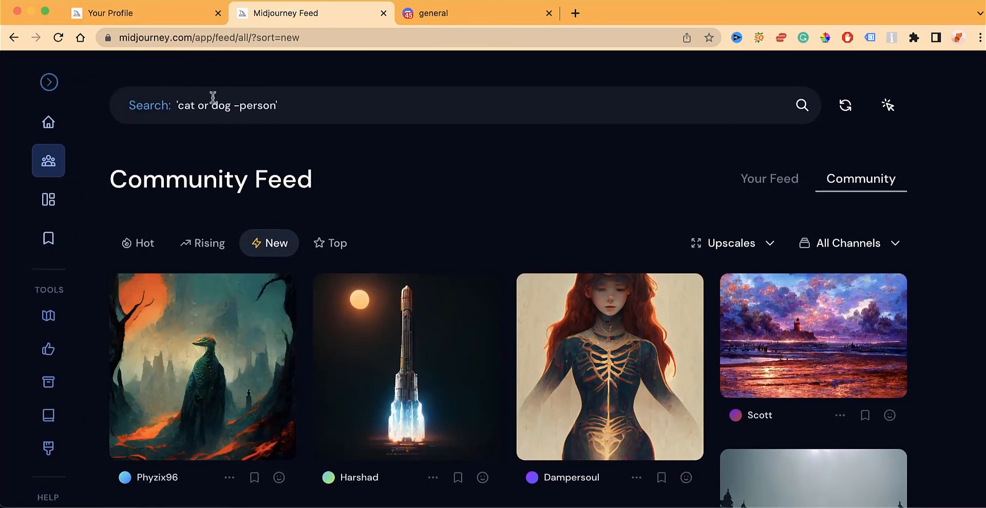
# Search the Community Feed for "dog" and look through the matching images
pyautogui.click(212, 97)
pyautogui.write('dog')
pyautogui.press('Return')
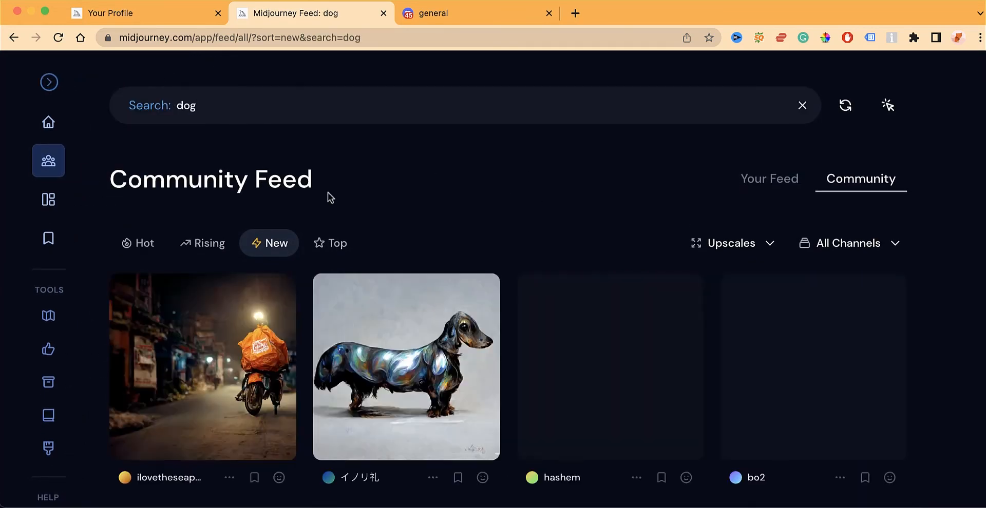
pyautogui.scroll(-2, 329, 194)
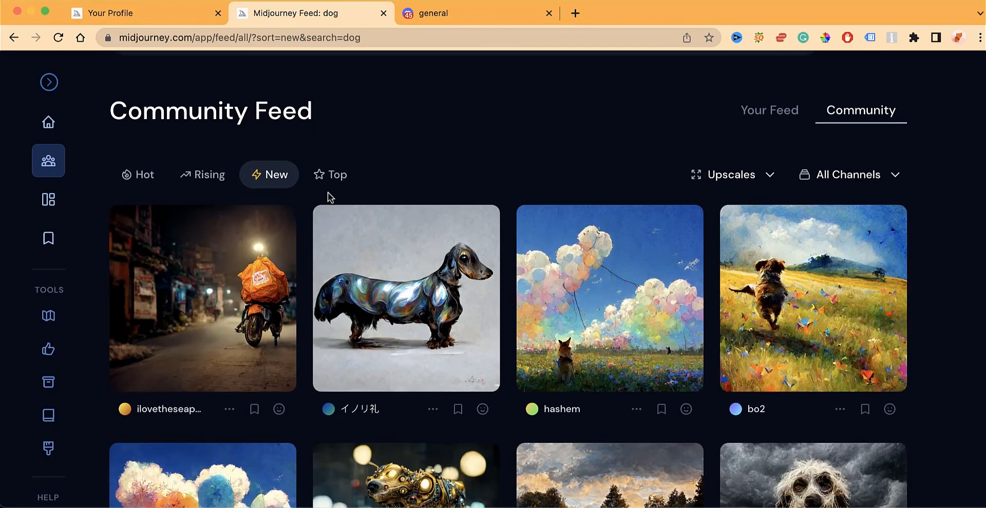
pyautogui.scroll(-10, 327, 192)
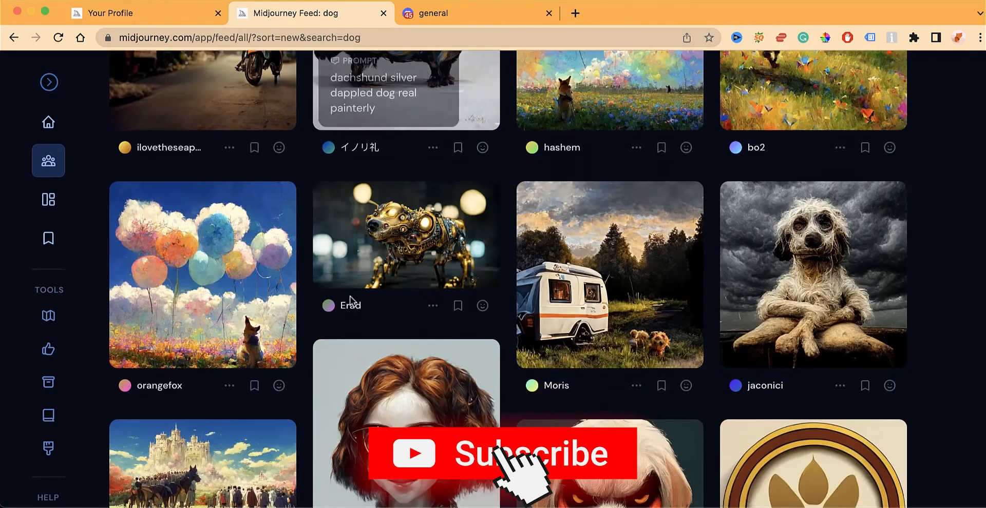
# Open the Personal Feed on the Midjourney website
pyautogui.moveTo(51, 164)
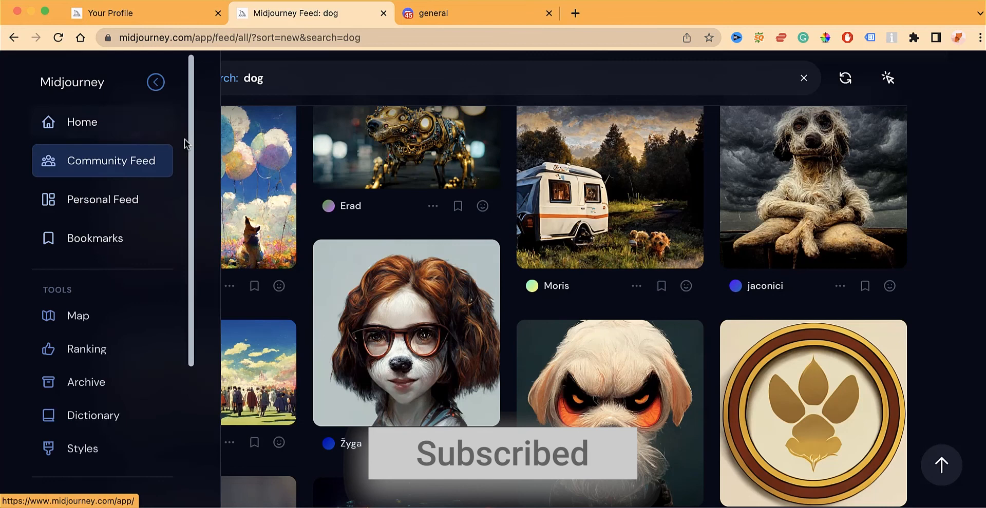
pyautogui.click(127, 198)
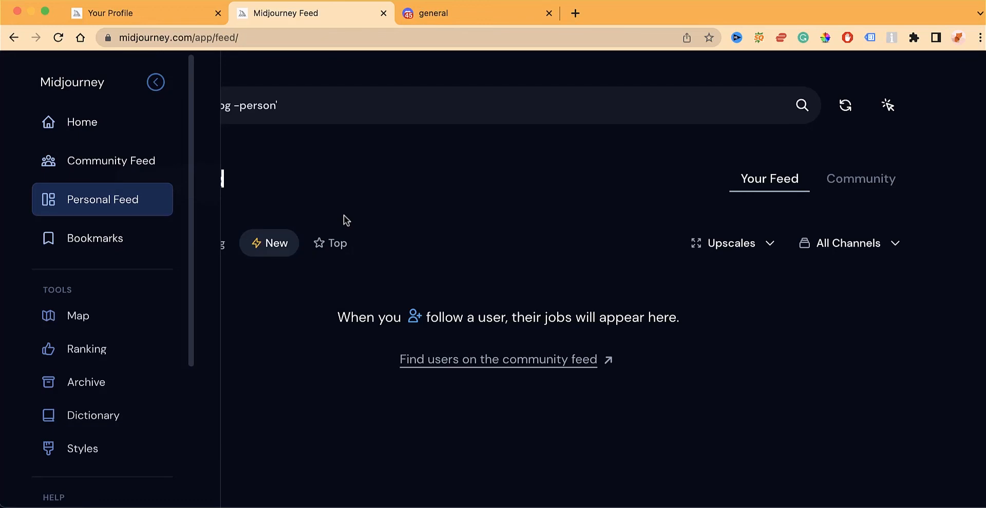
# Open the Bookmarks page, then view the Map among the website's tools
pyautogui.click(115, 254)
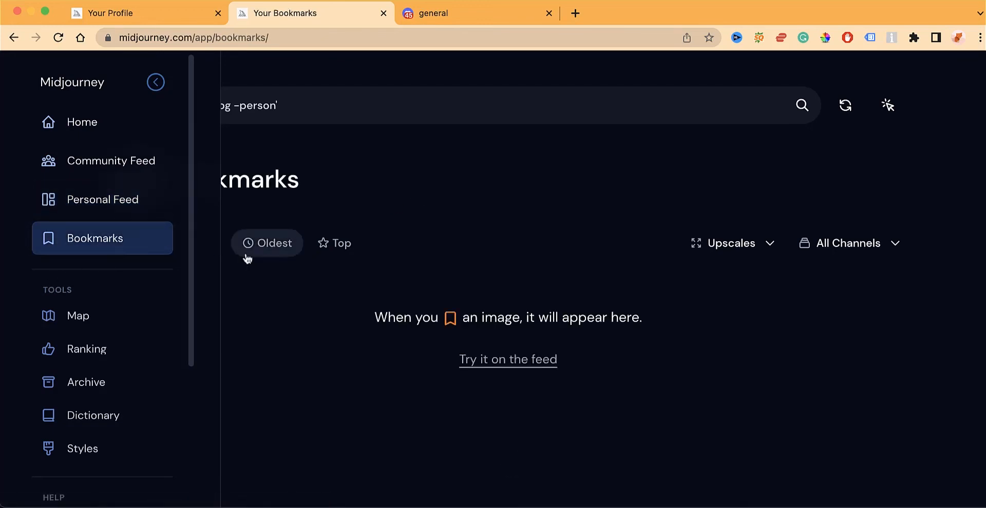
pyautogui.scroll(-4, 154, 379)
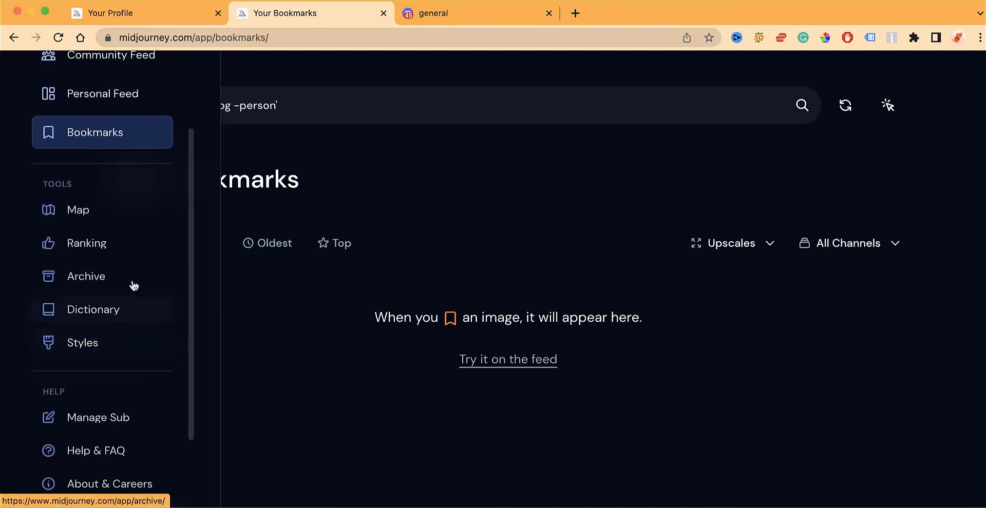
pyautogui.click(118, 222)
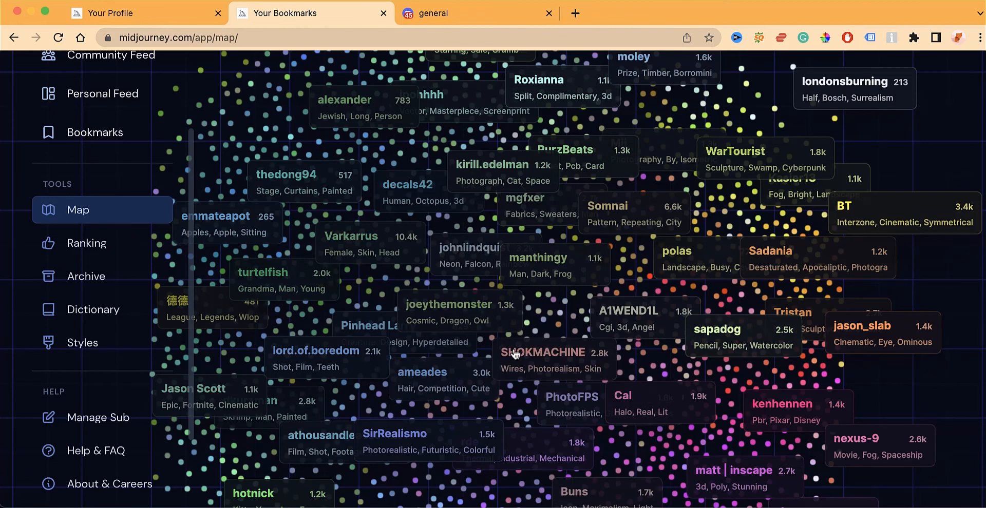
# View the Ranking page's image-rating options, then open the Archive and look over the past generated images
pyautogui.click(87, 243)
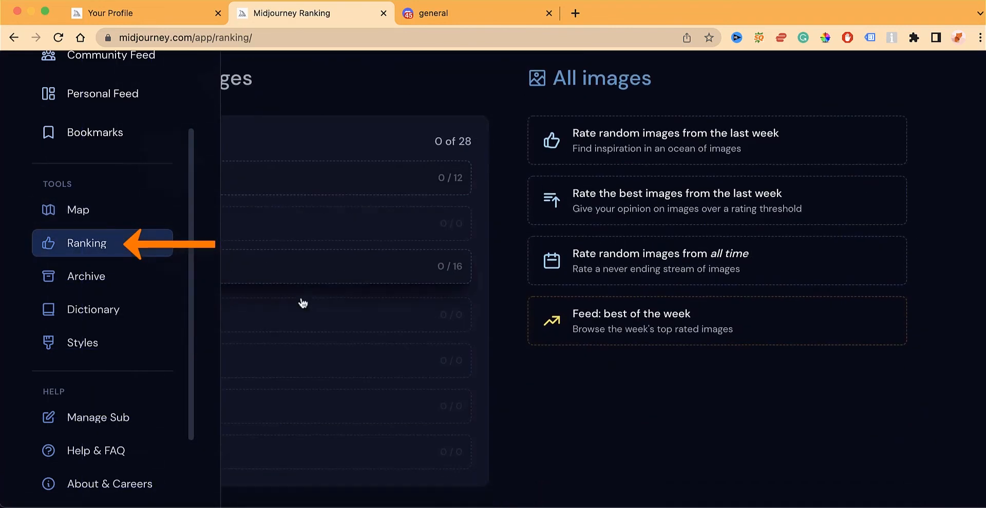
pyautogui.scroll(1, 301, 297)
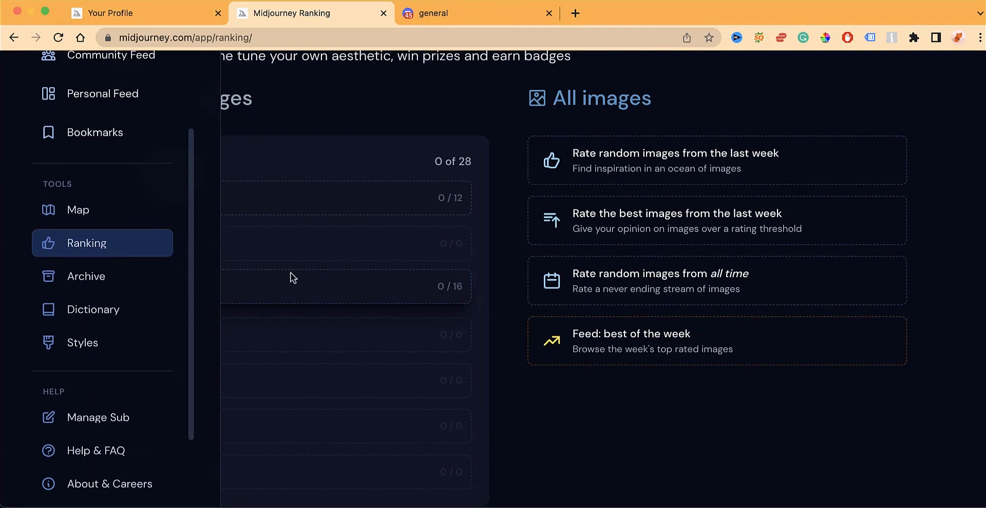
pyautogui.click(143, 277)
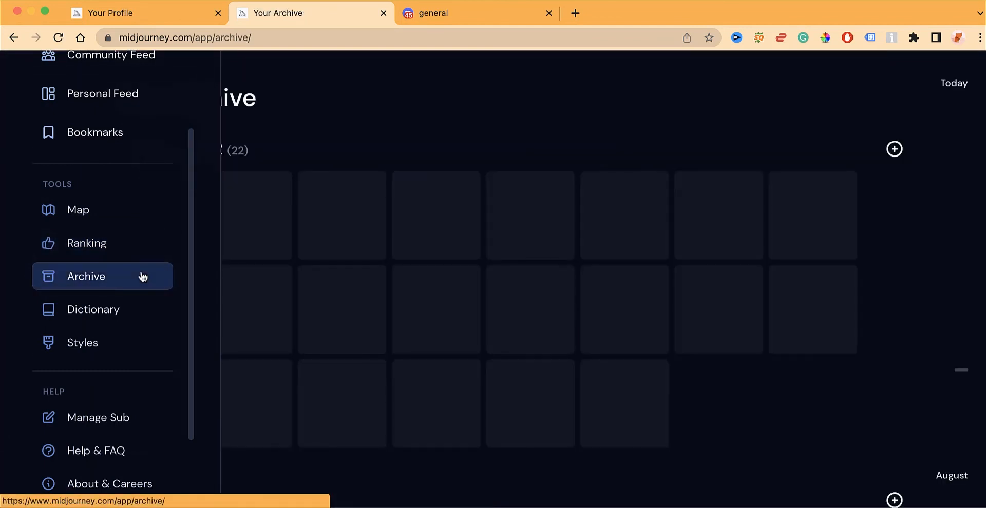
pyautogui.scroll(-1, 136, 286)
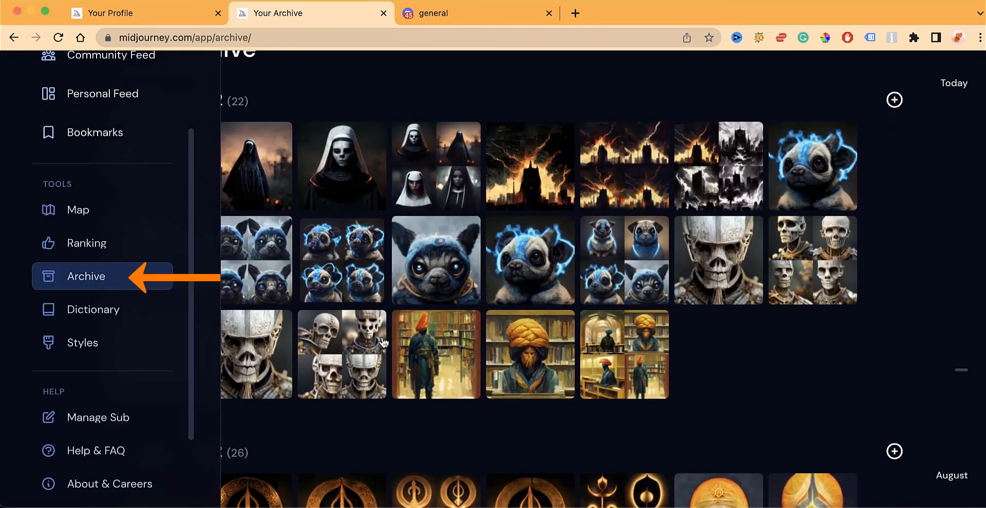
# Open the Dictionary and browse its library of single-word images
pyautogui.click(105, 317)
pyautogui.scroll(-1, 317, 295)
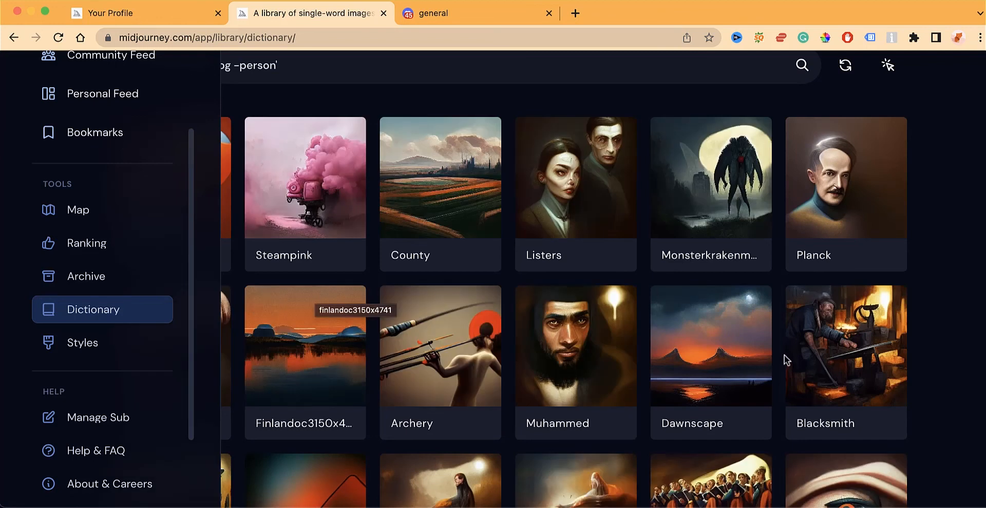
pyautogui.scroll(-1, 955, 281)
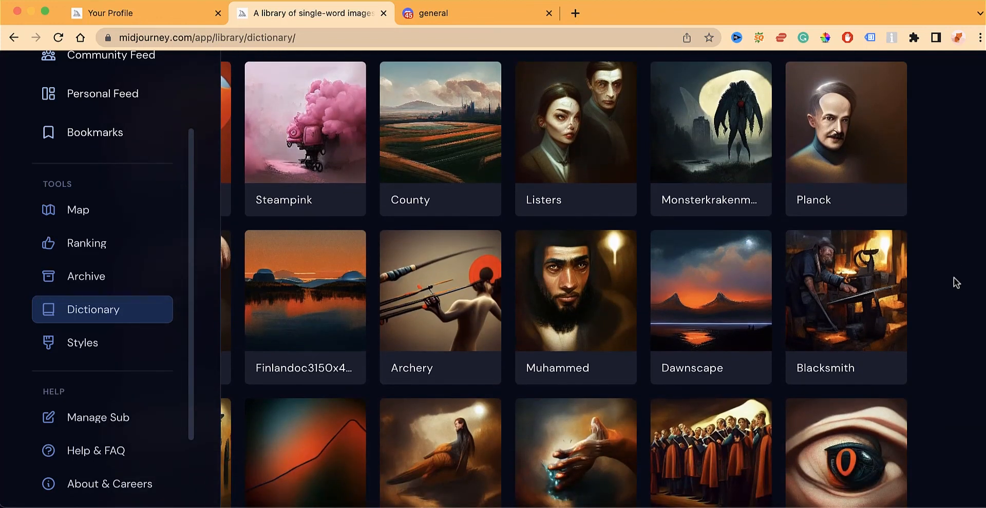
pyautogui.scroll(-1, 956, 282)
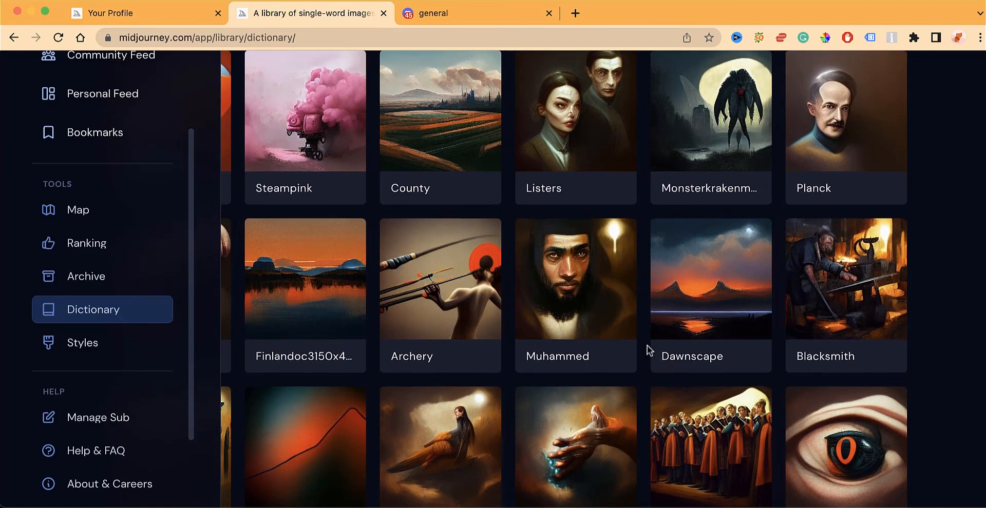
pyautogui.scroll(-10, 647, 345)
pyautogui.scroll(2, 643, 350)
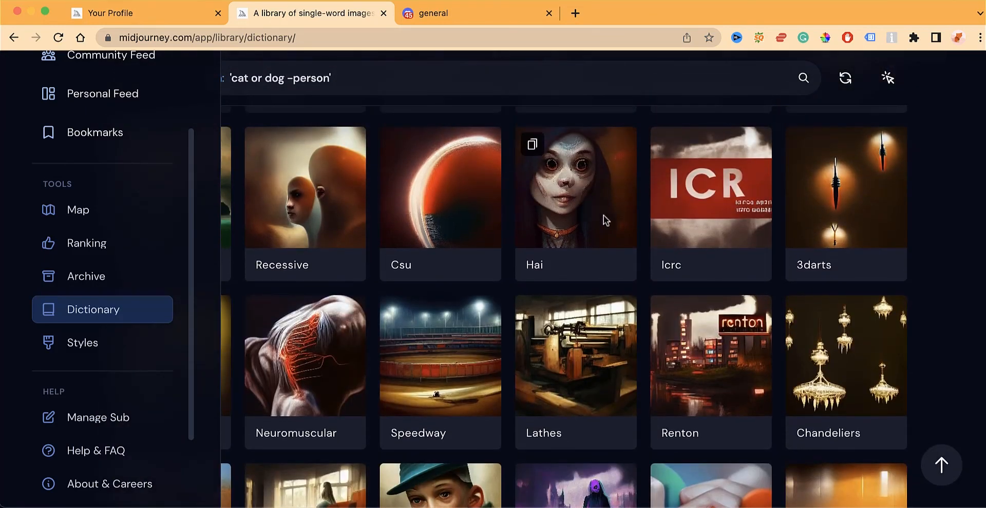
pyautogui.scroll(-2, 770, 319)
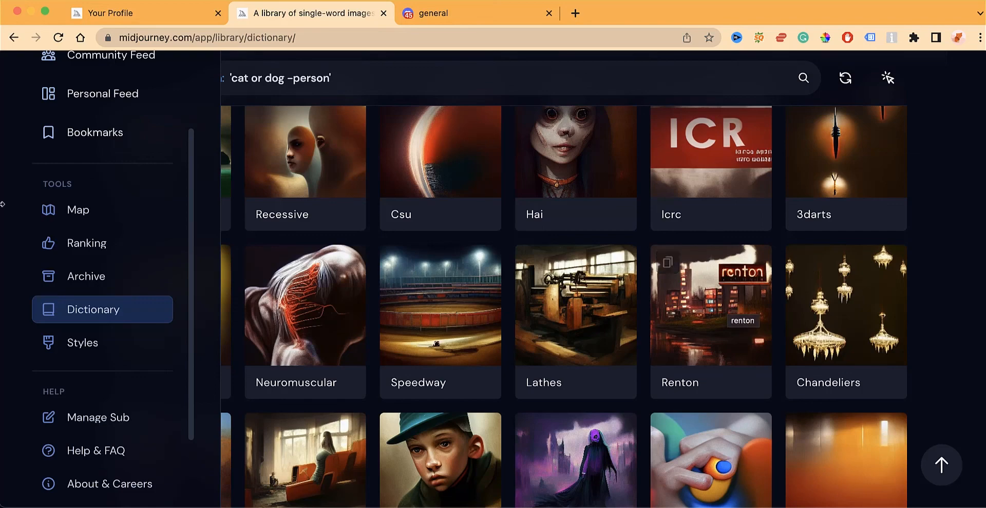
pyautogui.scroll(-5, 488, 360)
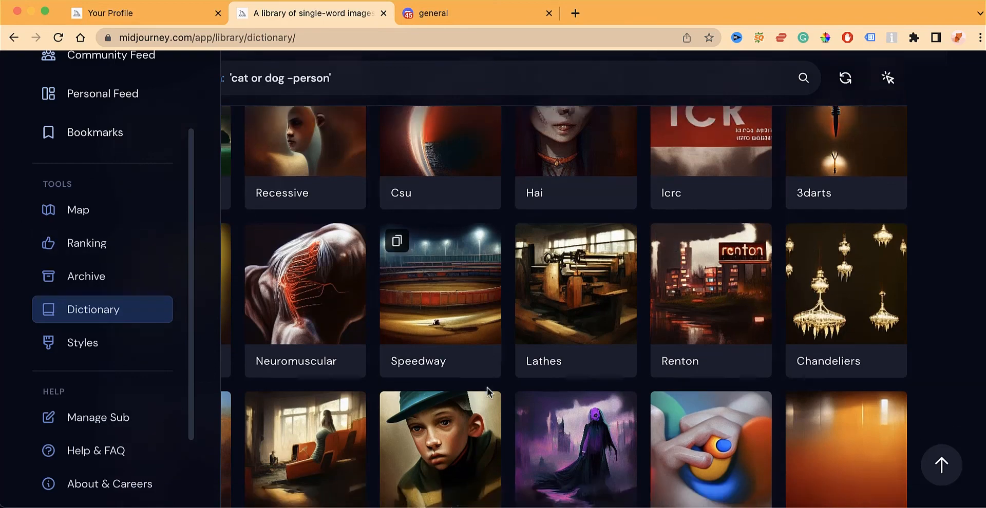
pyautogui.scroll(-4, 489, 392)
pyautogui.scroll(-1, 488, 390)
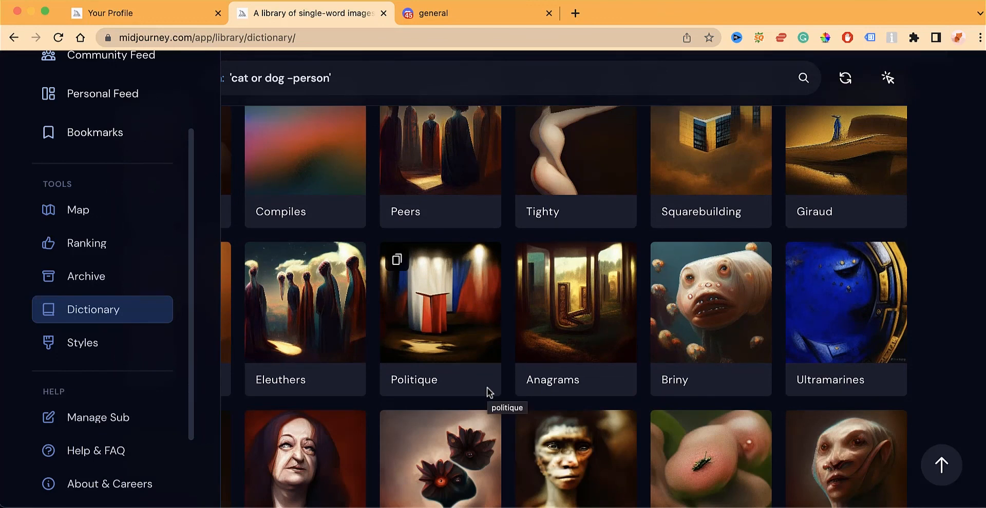
pyautogui.scroll(-15, 488, 452)
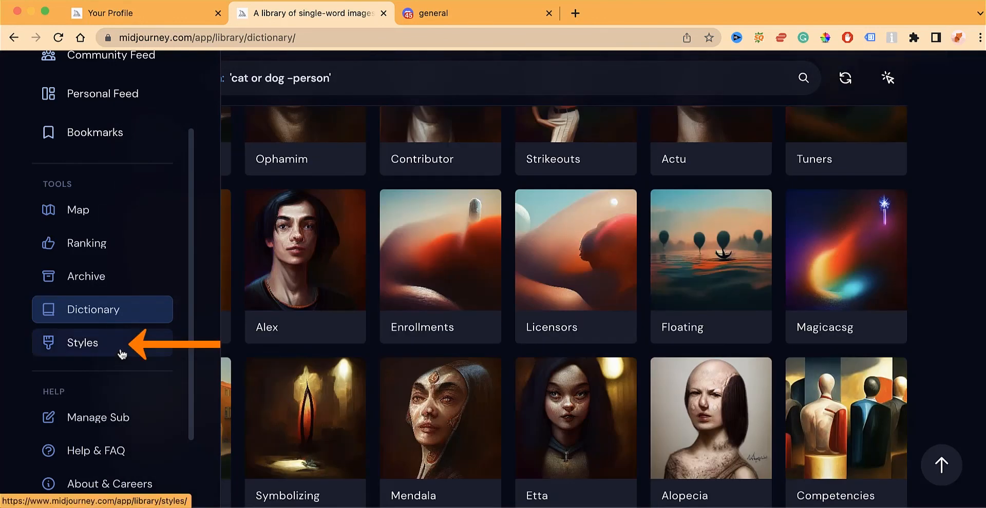
# Open the Styles library and browse the reference images for artists and styles
pyautogui.click(121, 348)
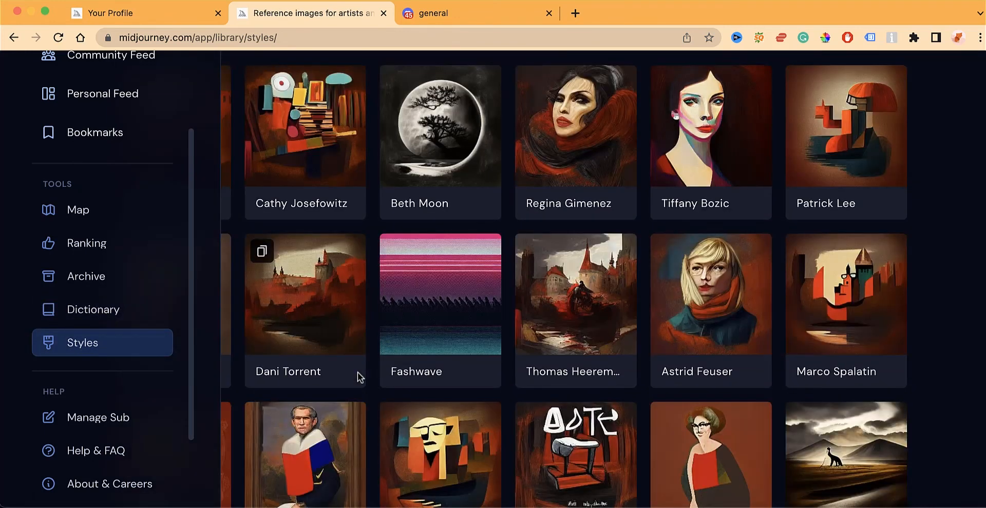
pyautogui.scroll(-1, 434, 256)
pyautogui.scroll(1, 433, 216)
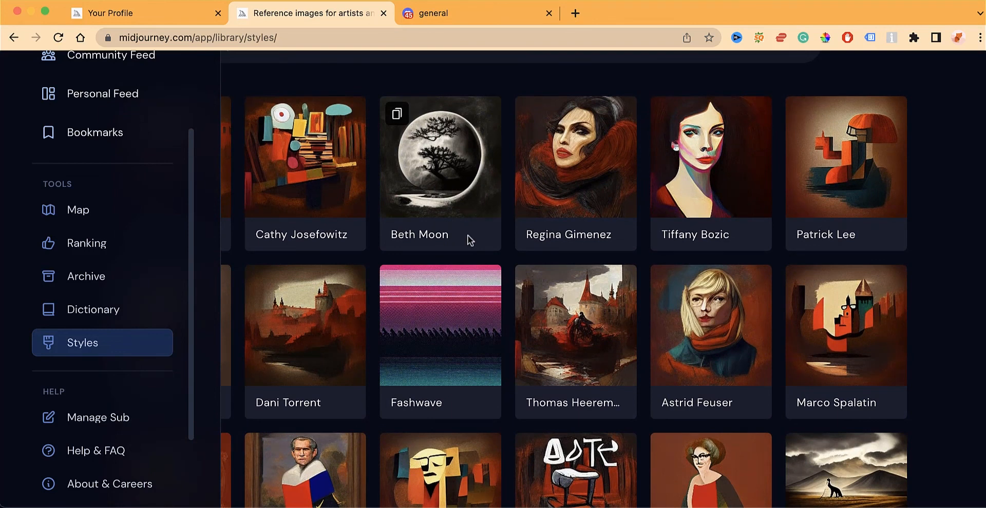
pyautogui.scroll(-2, 467, 237)
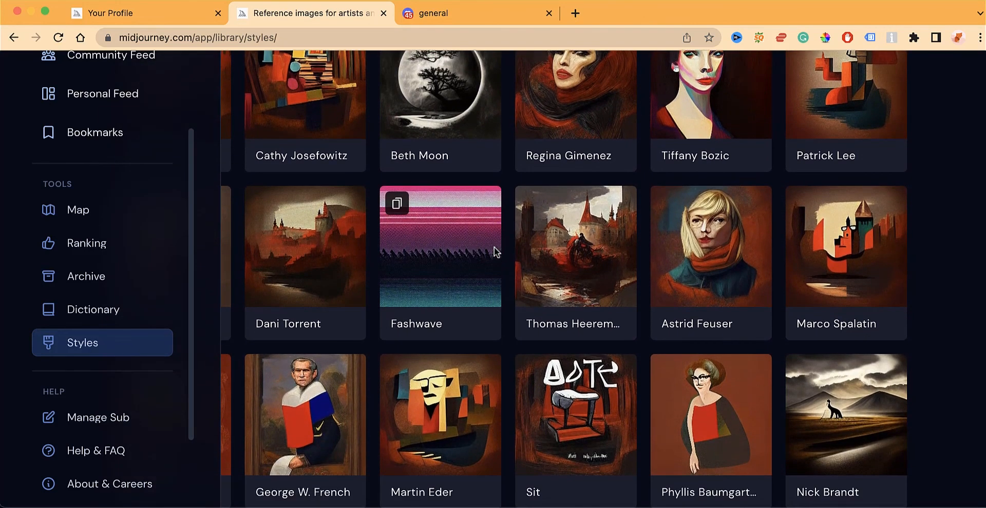
pyautogui.scroll(-1, 641, 360)
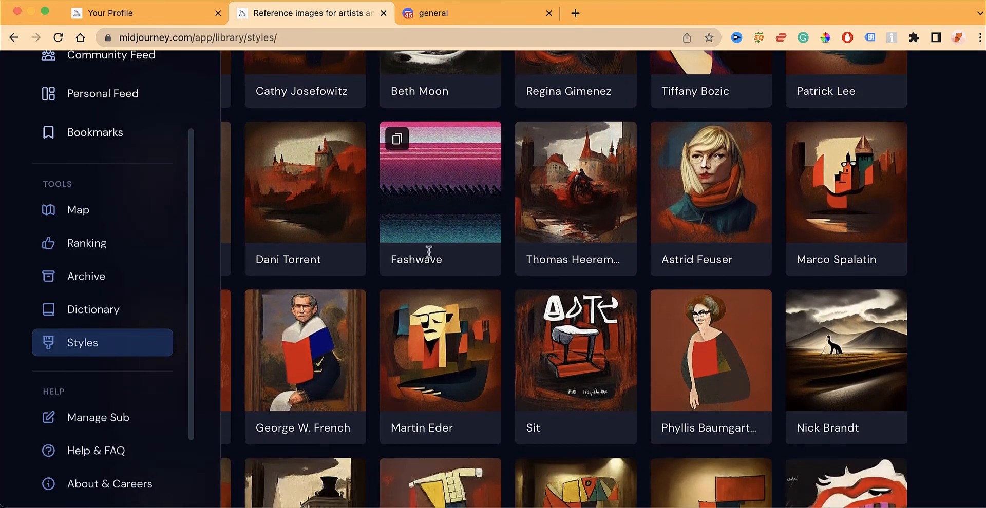
pyautogui.scroll(-5, 448, 283)
pyautogui.scroll(-2, 446, 281)
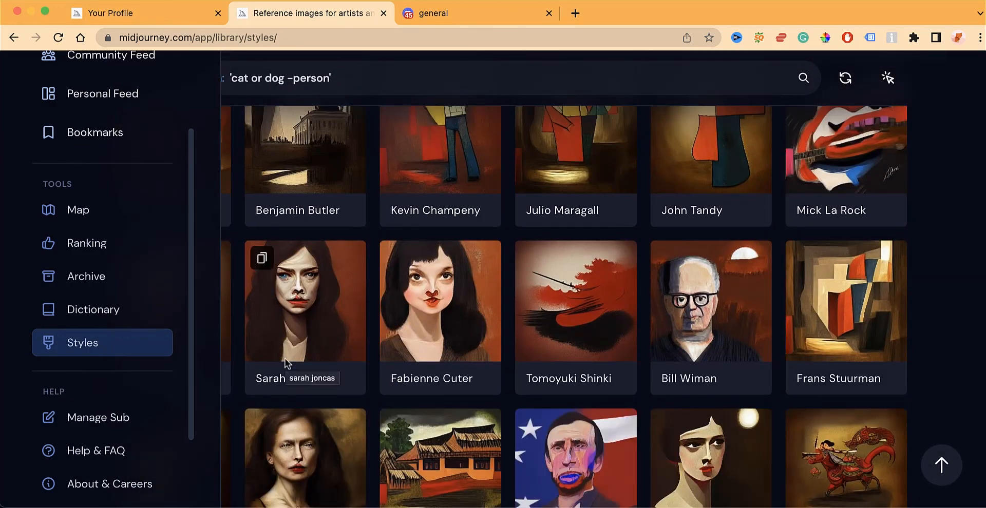
# Reopen the Dictionary and look over the Help links and Settings entry in the site navigation
pyautogui.click(154, 309)
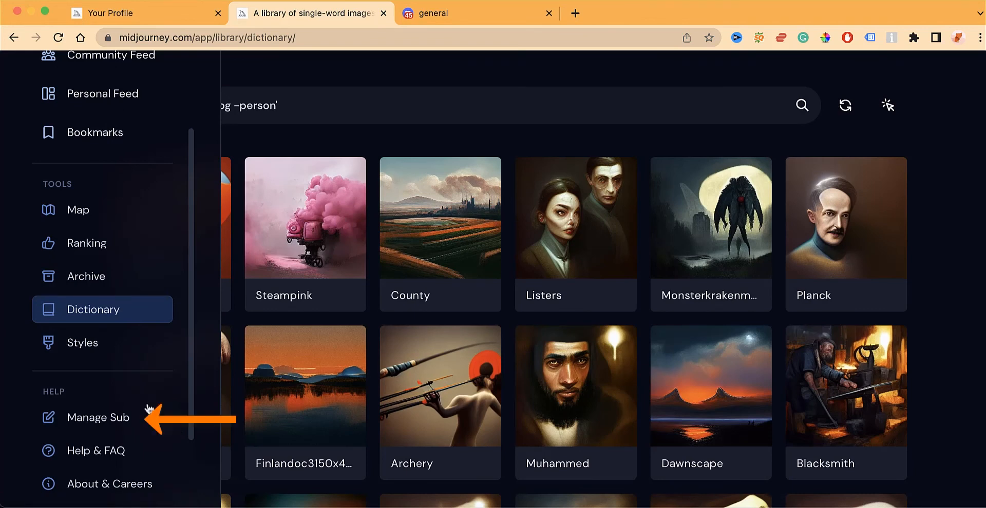
pyautogui.scroll(-2, 137, 418)
pyautogui.scroll(-1, 137, 426)
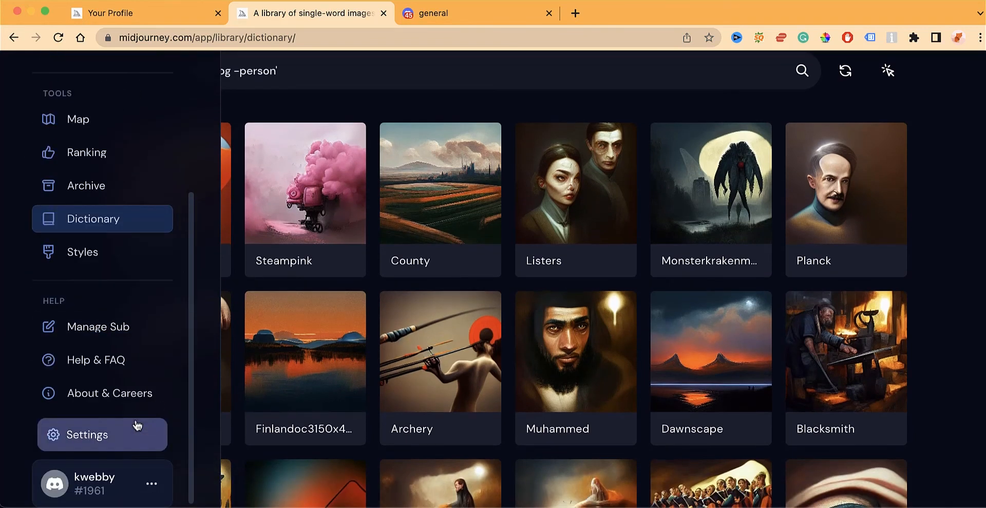
# Open Help & FAQ, look through the Quick Start Guide and return to the Dictionary
pyautogui.click(117, 366)
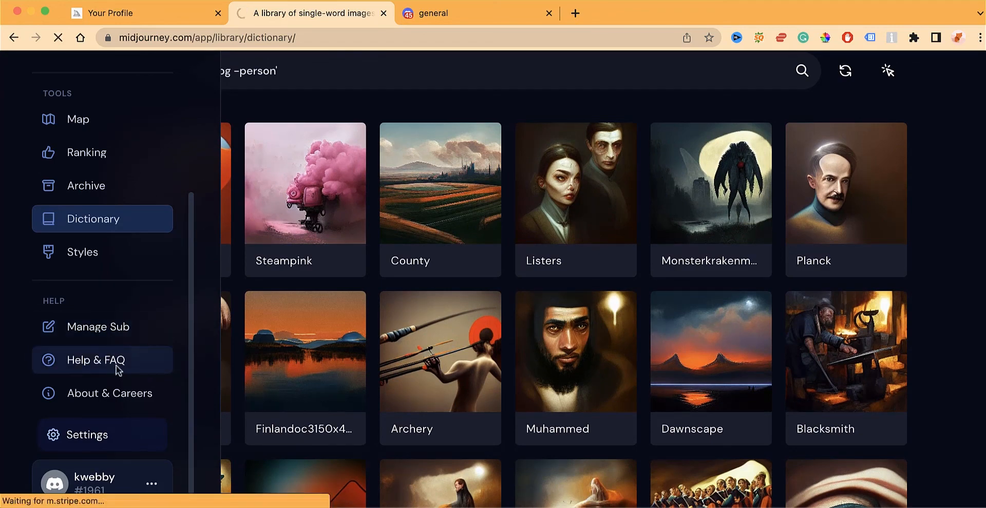
pyautogui.scroll(-3, 450, 243)
pyautogui.scroll(3, 450, 243)
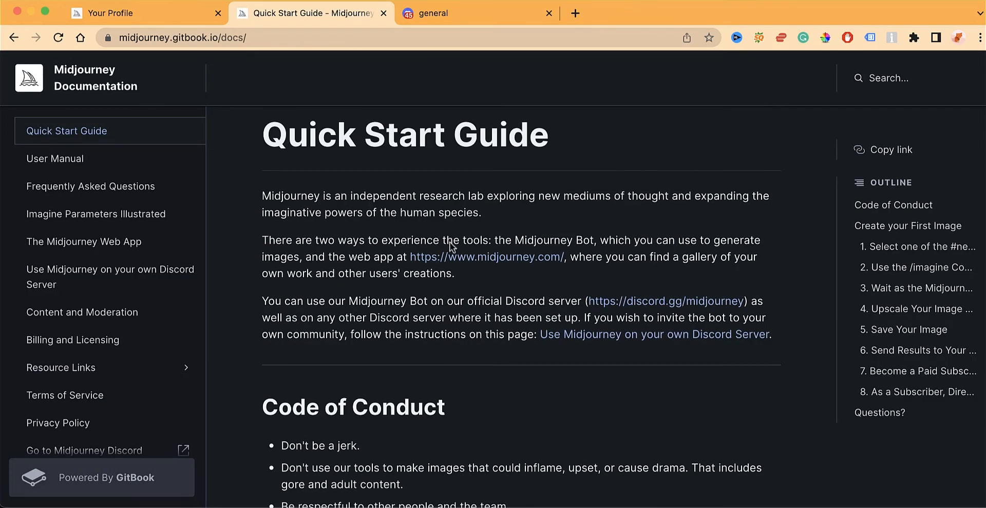
pyautogui.click(14, 38)
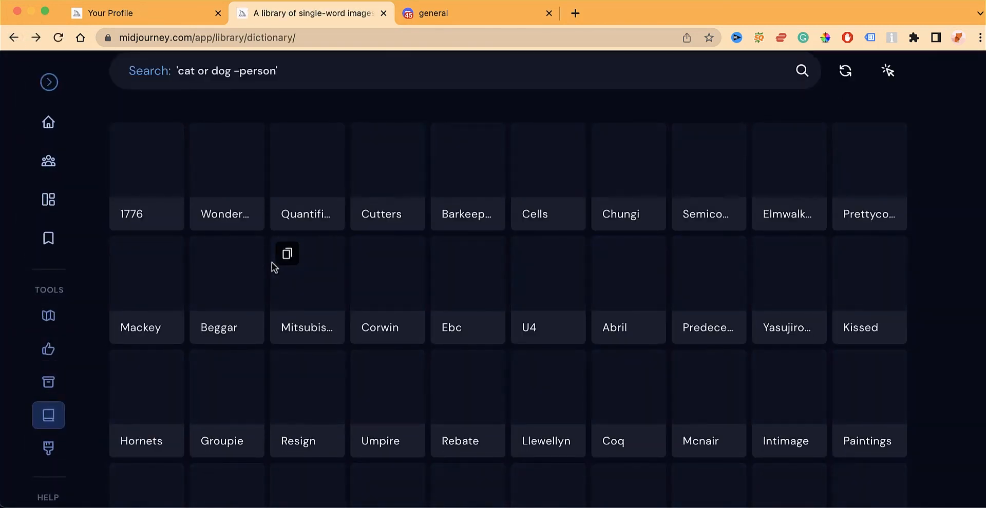
pyautogui.scroll(-1, 226, 196)
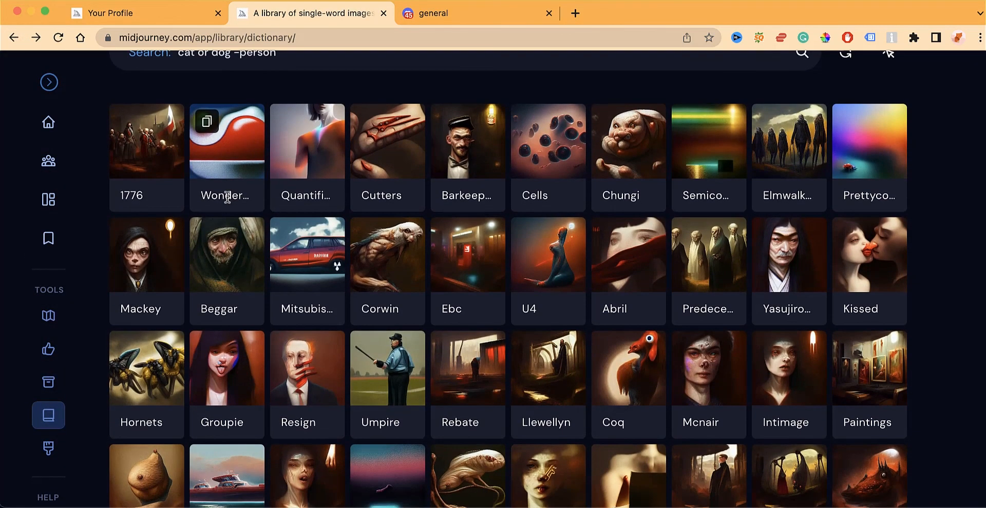